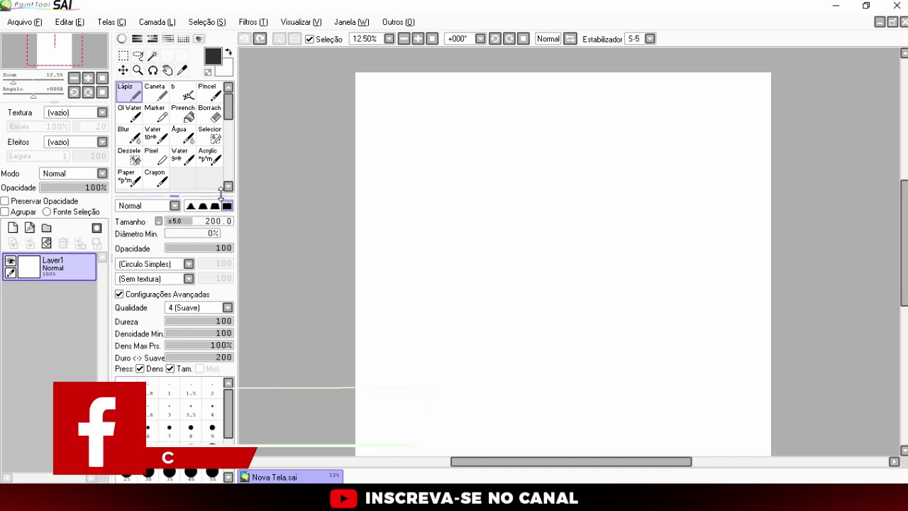
Scroll over the blank Nova Tela canvas with the Lápis selected on Layer1
scroll(491, 208, down, 2)
Set the Lápis stabilizer to 6 and shrink the pencil size from 200 to 80
scroll(511, 224, up, 2)
scroll(515, 225, down, 1)
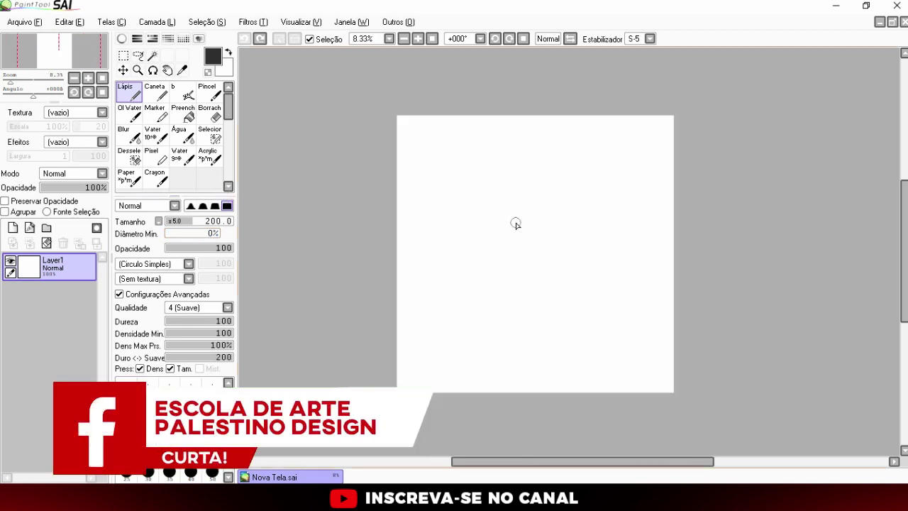
scroll(482, 256, up, 1)
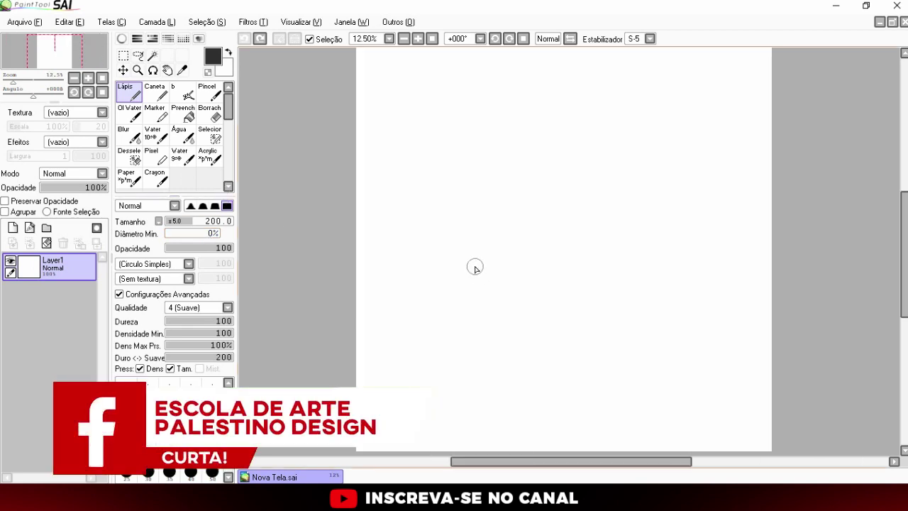
click(650, 38)
click(630, 111)
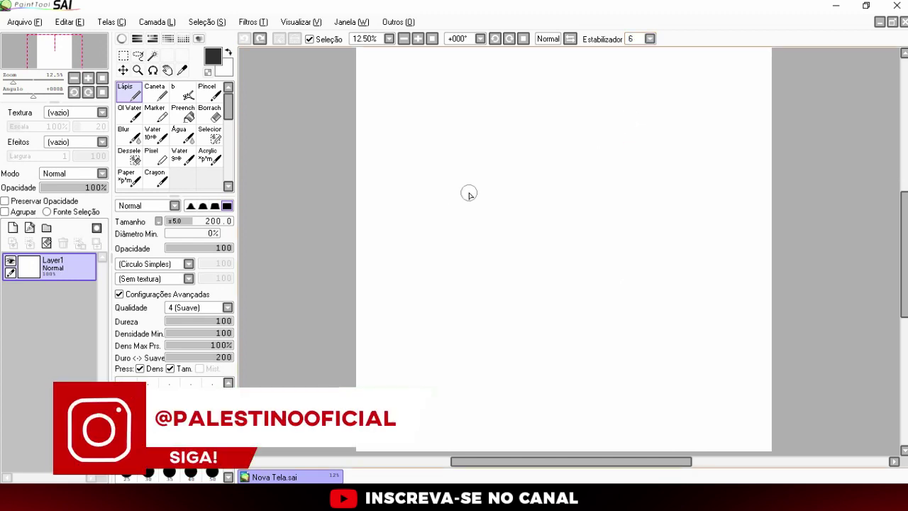
key(bracketleft)
key(bracketleft)
key(bracketleft)
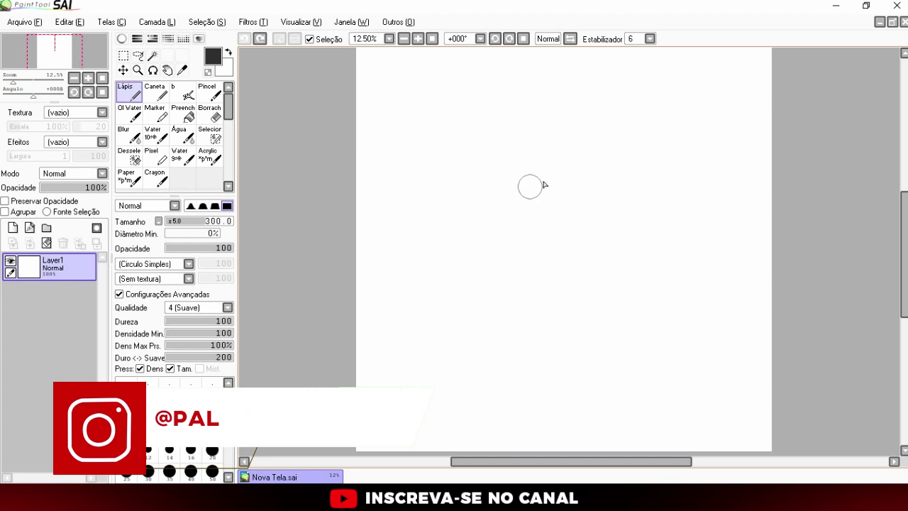
key(bracketleft)
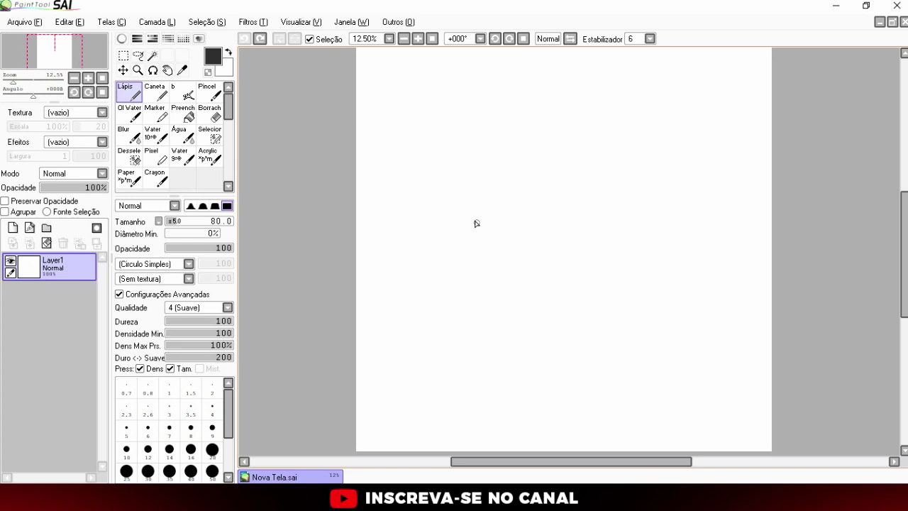
On a new Layer2, sketch the head's rough guide shapes and fade it to 20% opacity
drag(480, 197, 483, 295)
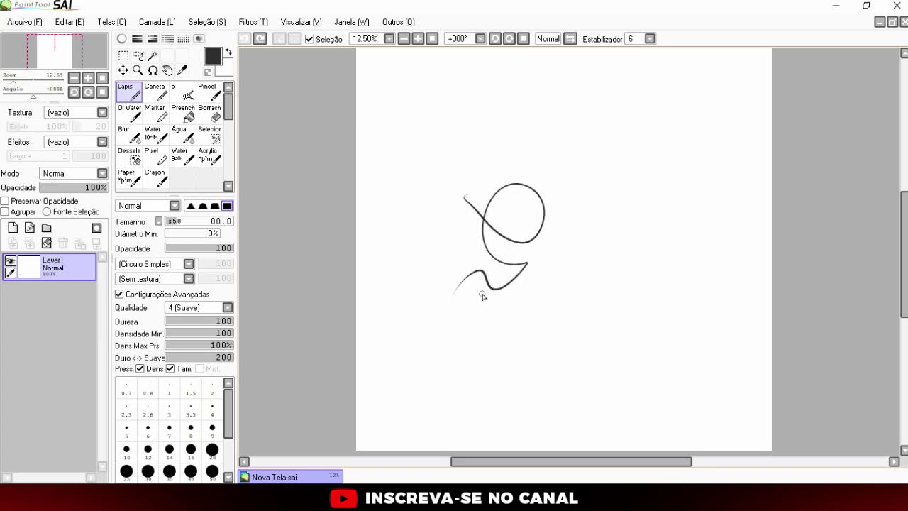
key(ctrl+z)
click(14, 229)
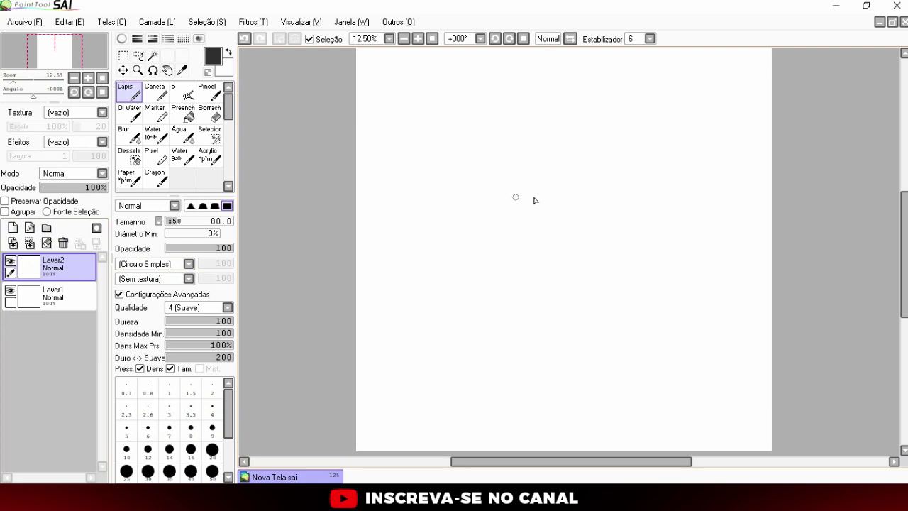
mouse_move(628, 215)
mouse_down()
mouse_move(561, 264)
mouse_move(464, 256)
mouse_move(621, 309)
mouse_move(618, 330)
mouse_up()
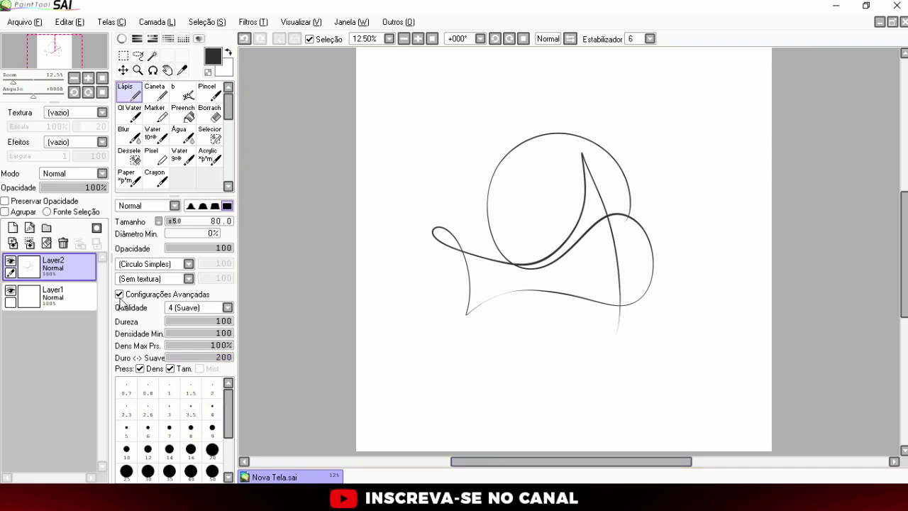
drag(77, 188, 54, 193)
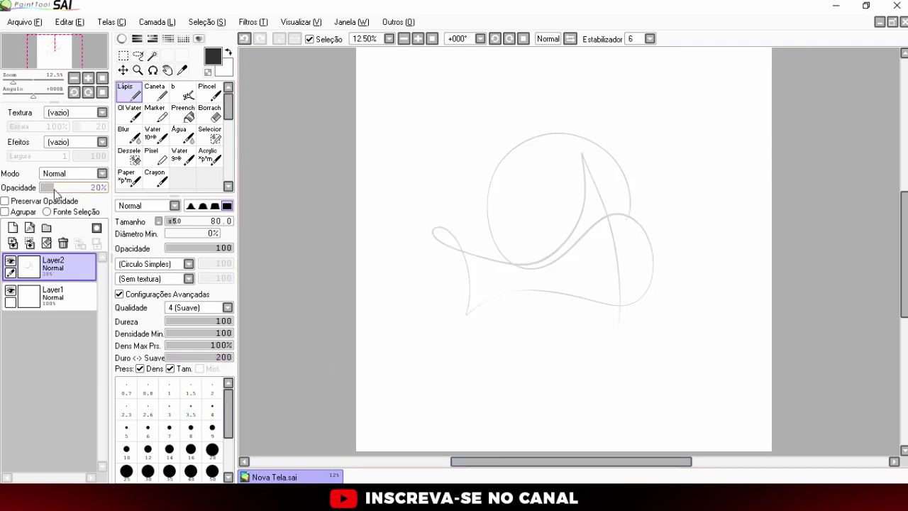
Switch the stabilizer to S-1 and try two curved strokes beside the circle, then undo them
click(650, 39)
click(638, 215)
mouse_move(525, 104)
mouse_down()
mouse_move(498, 243)
mouse_move(483, 103)
mouse_up()
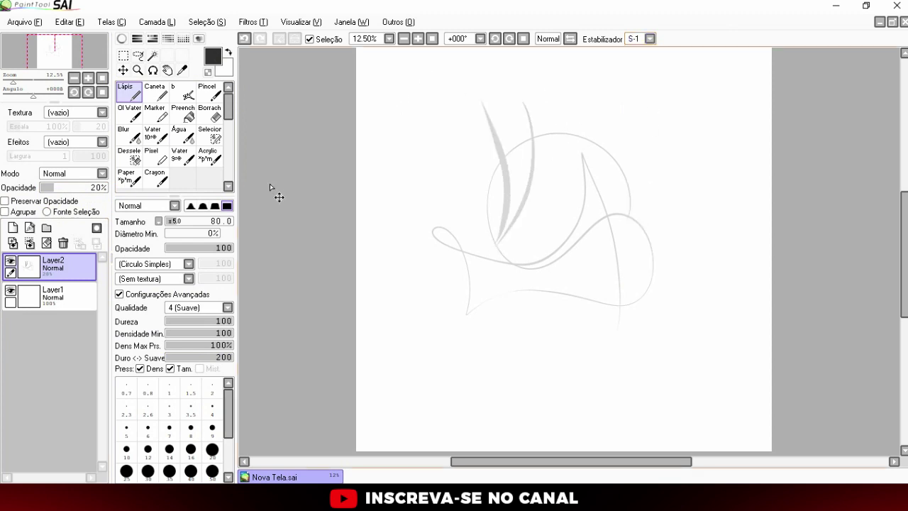
key(ctrl+z)
key(ctrl+z)
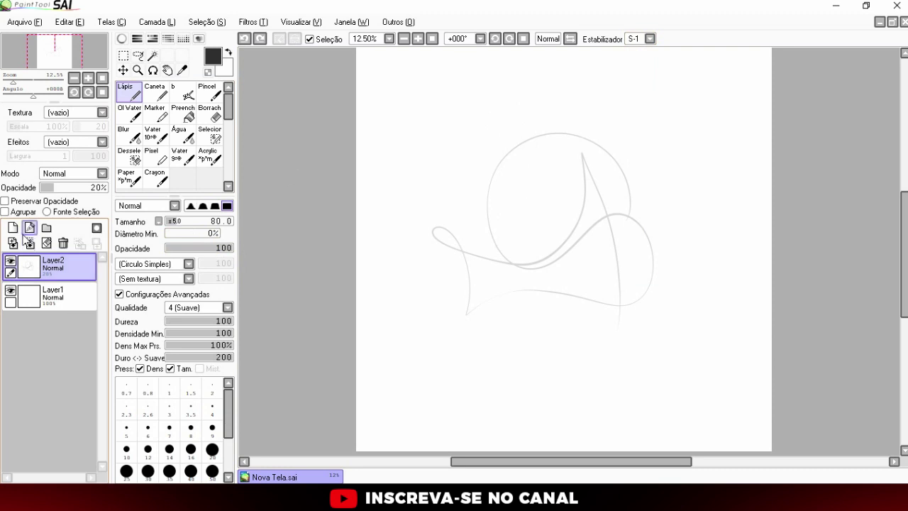
On a new Layer3, ink the large oval lens and the small lens over the sketch
click(13, 228)
scroll(568, 190, up, 1)
scroll(582, 187, down, 1)
scroll(562, 203, up, 1)
scroll(562, 203, down, 1)
scroll(566, 209, up, 1)
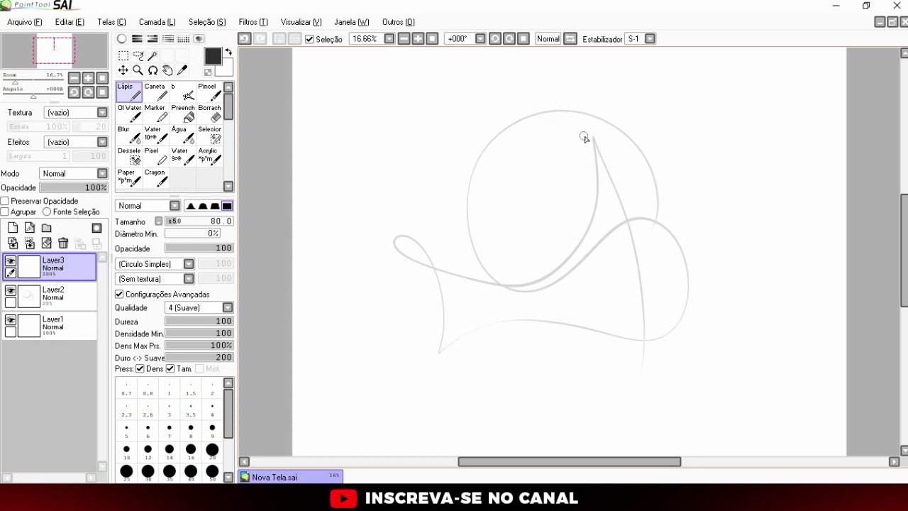
mouse_move(546, 121)
mouse_down()
mouse_move(478, 159)
mouse_move(464, 251)
mouse_move(560, 267)
mouse_move(593, 146)
mouse_move(511, 130)
mouse_move(467, 253)
mouse_up()
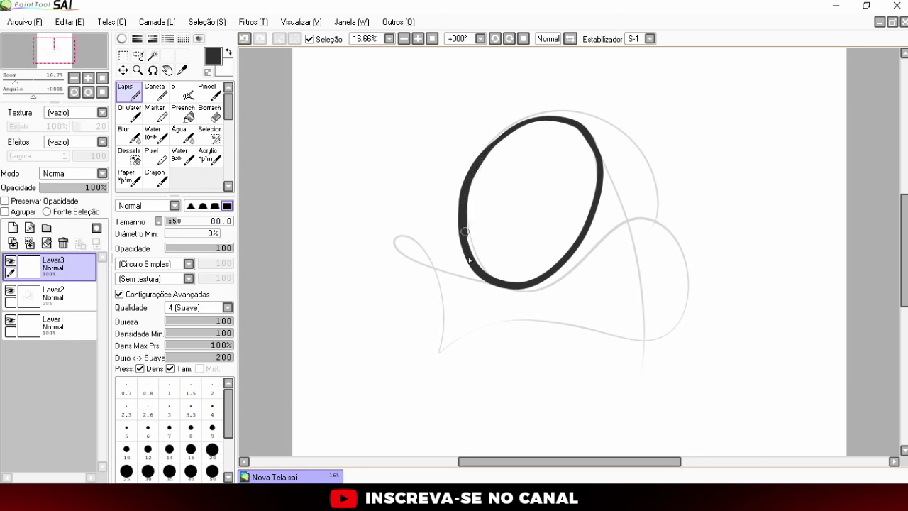
drag(581, 238, 600, 170)
mouse_move(426, 264)
mouse_down()
mouse_move(390, 249)
mouse_move(433, 274)
mouse_move(434, 261)
mouse_up()
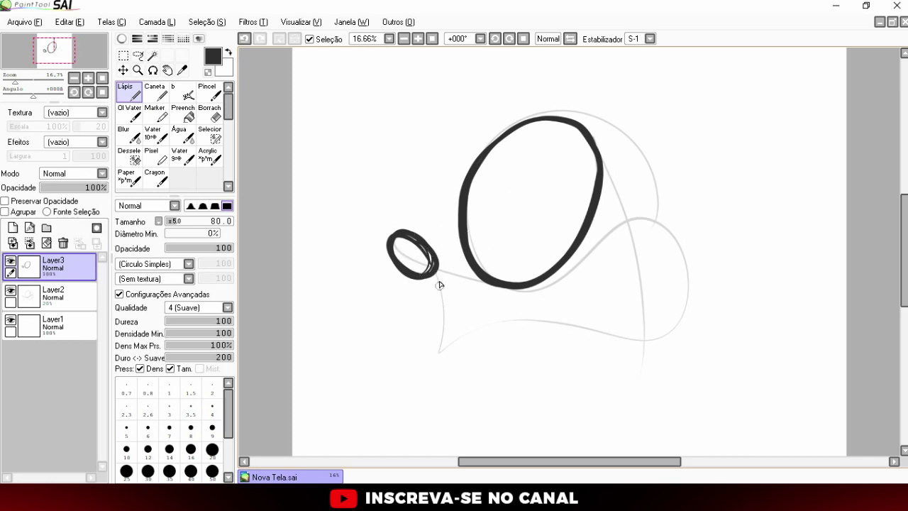
Ink tapered lines below the small lens, the curve right of the big lens, and the lower outline
drag(439, 308, 428, 351)
drag(433, 284, 433, 328)
mouse_move(471, 266)
mouse_down()
mouse_move(554, 275)
mouse_move(602, 224)
mouse_move(702, 283)
mouse_up()
drag(441, 293, 396, 362)
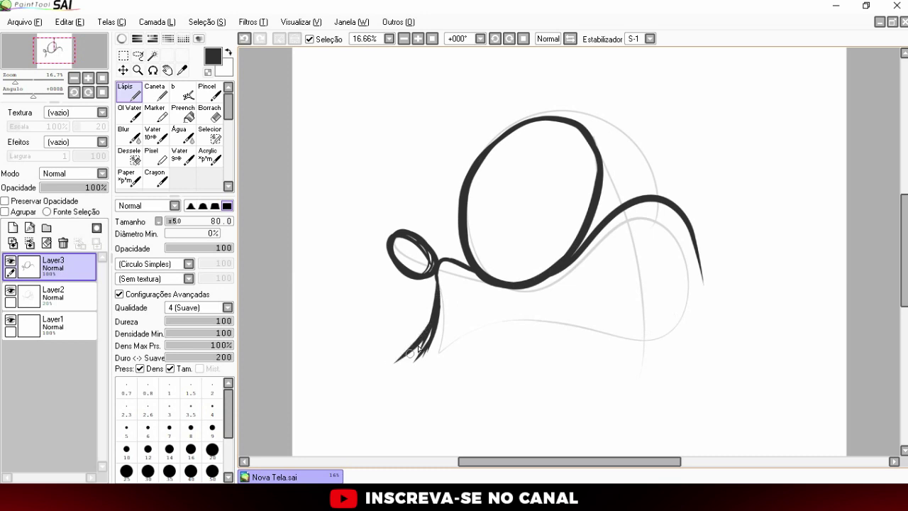
mouse_move(603, 315)
mouse_down()
mouse_move(468, 350)
mouse_move(388, 342)
mouse_move(432, 367)
mouse_move(528, 367)
mouse_up()
Replace the lower outline with one stroke across to the right and close the right side
key(ctrl+z)
key(ctrl+z)
key(ctrl+z)
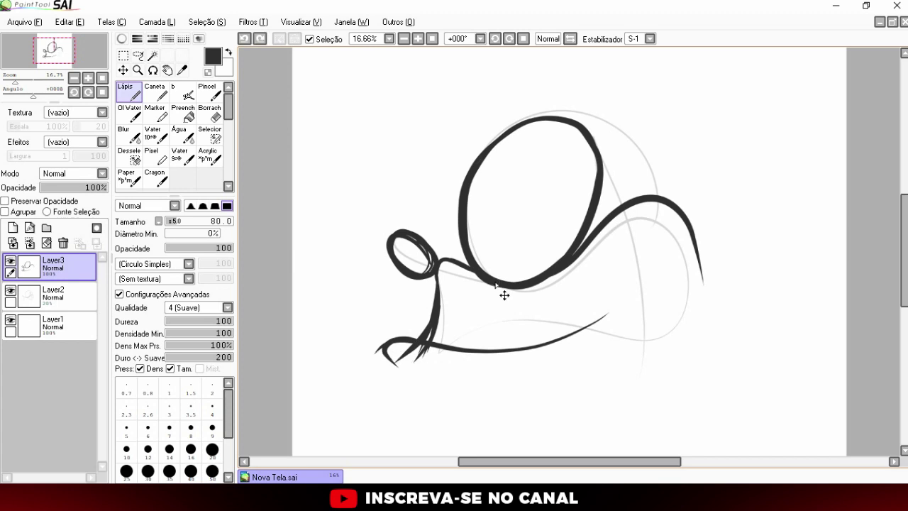
key(ctrl+z)
mouse_move(419, 363)
mouse_down()
mouse_move(501, 320)
mouse_move(596, 331)
mouse_move(655, 362)
mouse_move(689, 278)
mouse_up()
drag(669, 338, 679, 221)
drag(691, 289, 687, 221)
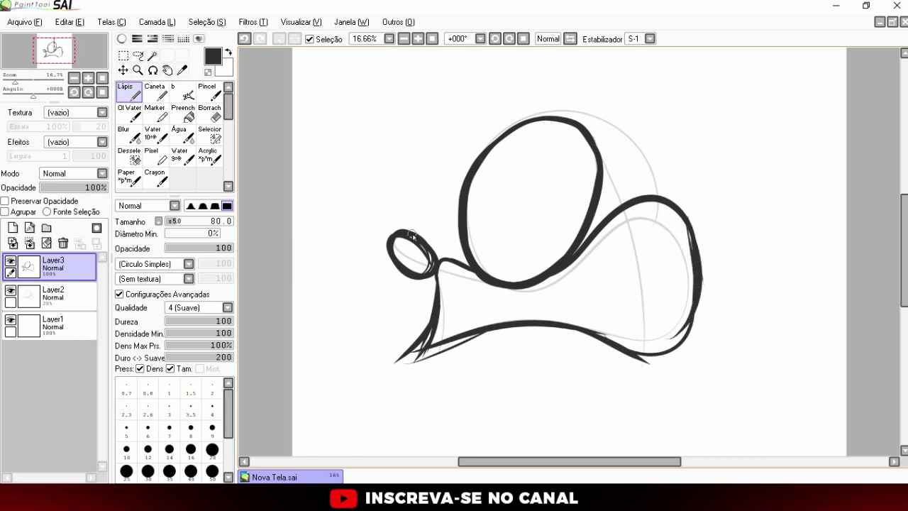
Ink the forehead and the top, left and right contours of the head
drag(417, 211, 454, 169)
mouse_move(406, 231)
mouse_down()
mouse_move(452, 172)
mouse_move(511, 123)
mouse_up()
mouse_move(652, 190)
mouse_down()
mouse_move(642, 128)
mouse_move(652, 186)
mouse_up()
drag(405, 234, 461, 160)
drag(419, 191, 518, 111)
mouse_move(479, 141)
mouse_down()
mouse_move(554, 94)
mouse_move(595, 92)
mouse_up()
mouse_move(504, 120)
mouse_down()
mouse_move(624, 99)
mouse_move(653, 167)
mouse_up()
mouse_move(633, 121)
mouse_down()
mouse_move(641, 186)
mouse_move(588, 84)
mouse_move(565, 104)
mouse_up()
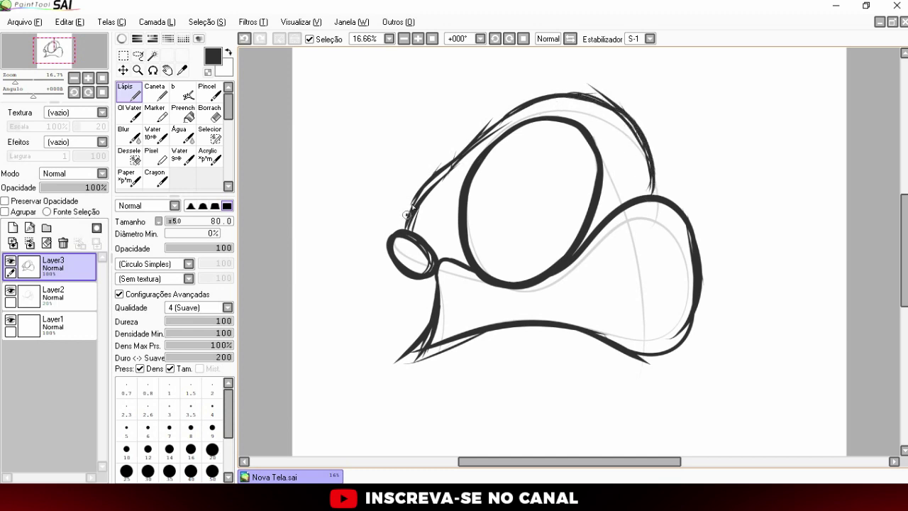
Ink the left neck contour below the small lens and sketchy strokes along the bottom contour
drag(435, 289, 419, 349)
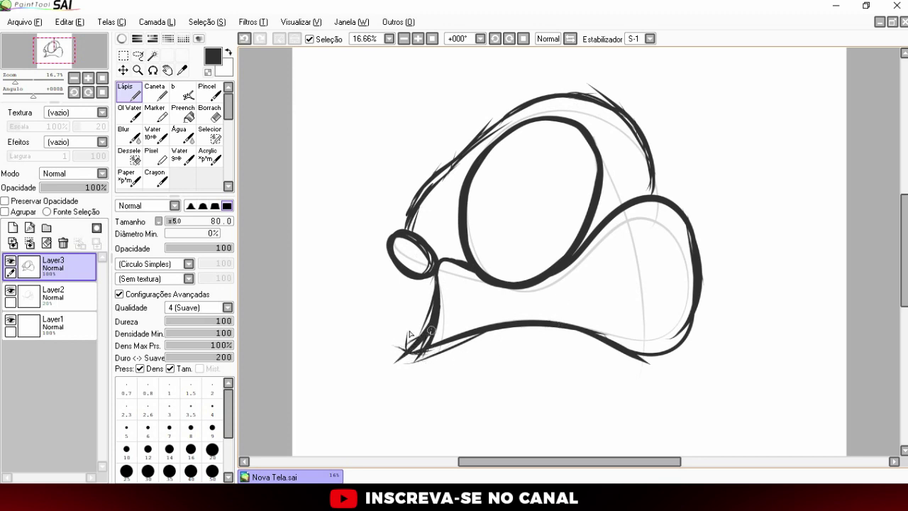
mouse_move(394, 361)
mouse_down()
mouse_move(564, 339)
mouse_move(619, 357)
mouse_up()
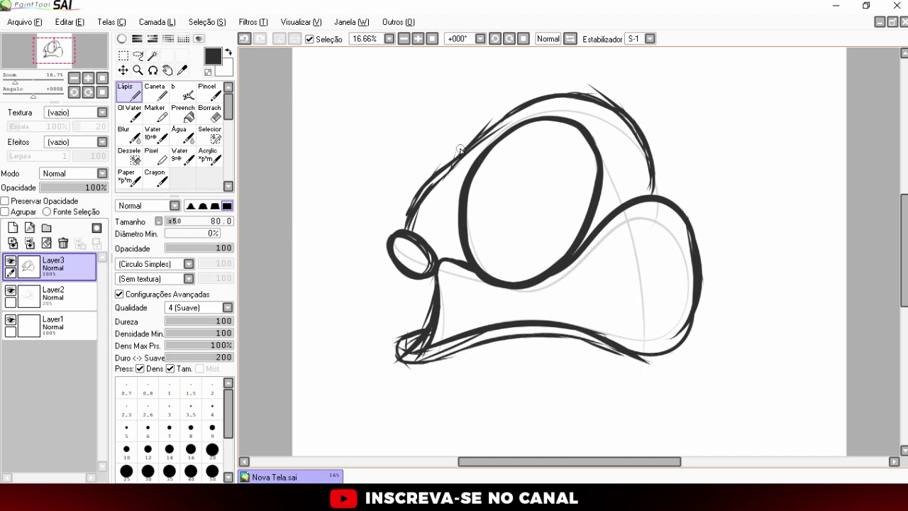
scroll(483, 242, down, 3)
scroll(490, 220, up, 4)
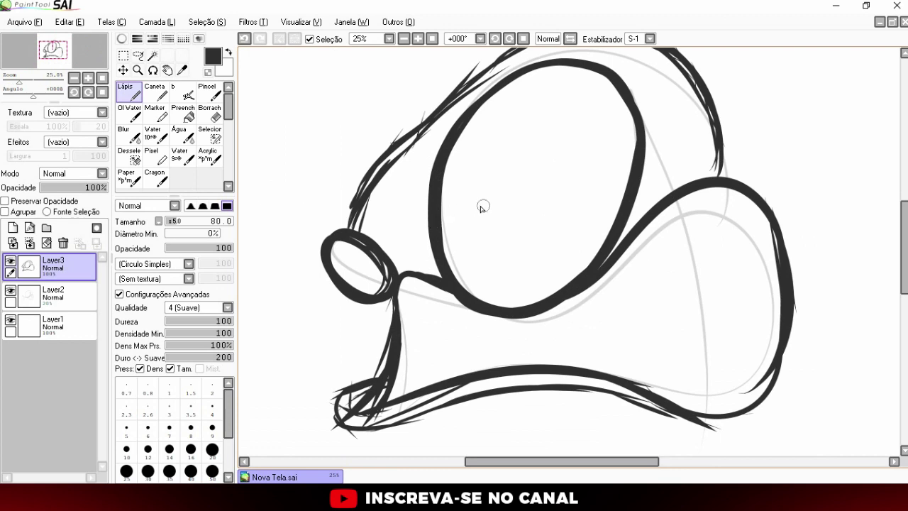
scroll(483, 207, down, 2)
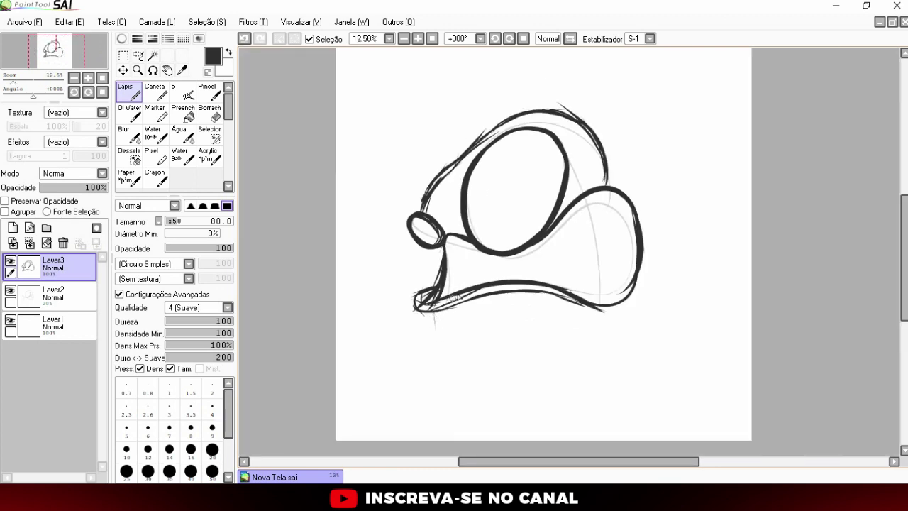
scroll(452, 303, up, 1)
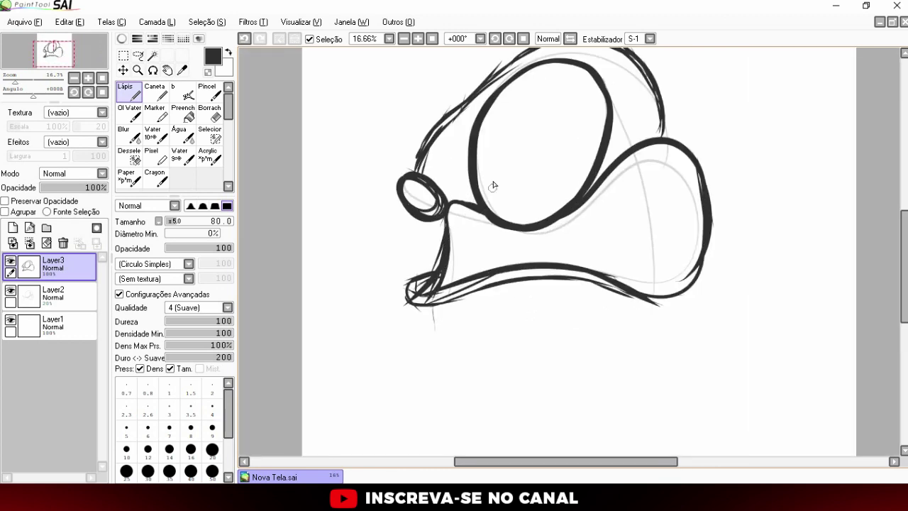
Draw eyelid lines across both lenses, an inner rim and a pupil in the large lens
drag(501, 218, 497, 173)
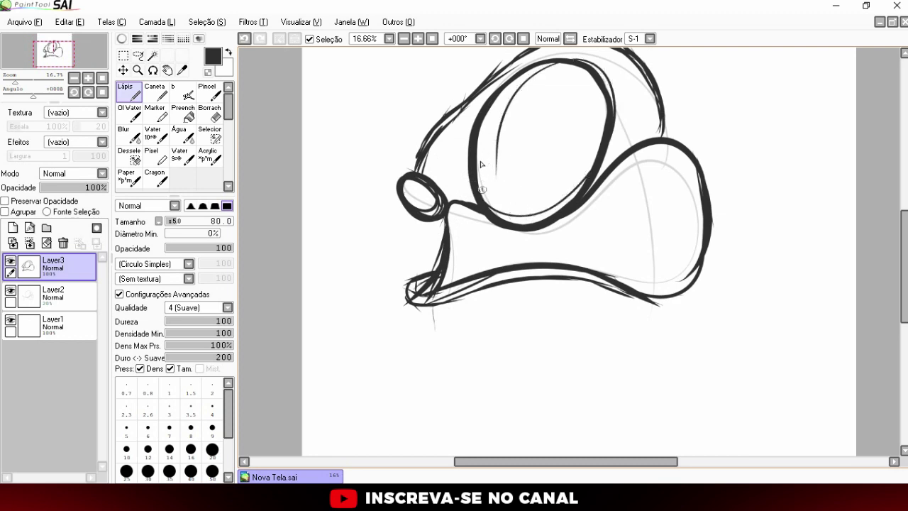
mouse_move(477, 144)
mouse_down()
mouse_move(586, 144)
mouse_move(470, 144)
mouse_up()
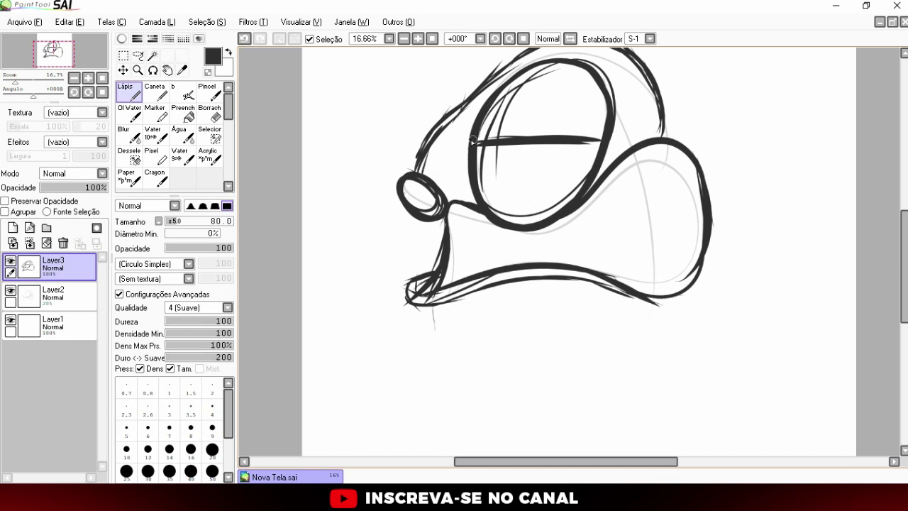
scroll(472, 142, up, 3)
mouse_move(302, 312)
mouse_down()
mouse_move(376, 280)
mouse_move(312, 312)
mouse_move(352, 302)
mouse_move(341, 298)
mouse_up()
mouse_move(620, 162)
mouse_down()
mouse_move(681, 160)
mouse_move(652, 142)
mouse_move(639, 177)
mouse_move(632, 142)
mouse_move(682, 156)
mouse_move(639, 153)
mouse_move(667, 145)
mouse_up()
scroll(578, 213, down, 7)
Erase the messy strokes below the lower outline and the lower-right jaw stroke
scroll(578, 213, up, 2)
scroll(472, 213, up, 2)
scroll(480, 199, down, 2)
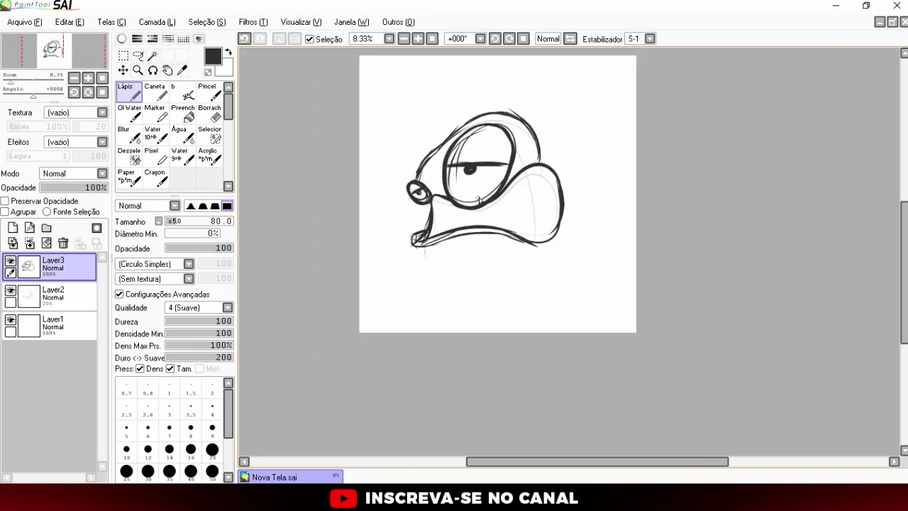
scroll(480, 199, up, 1)
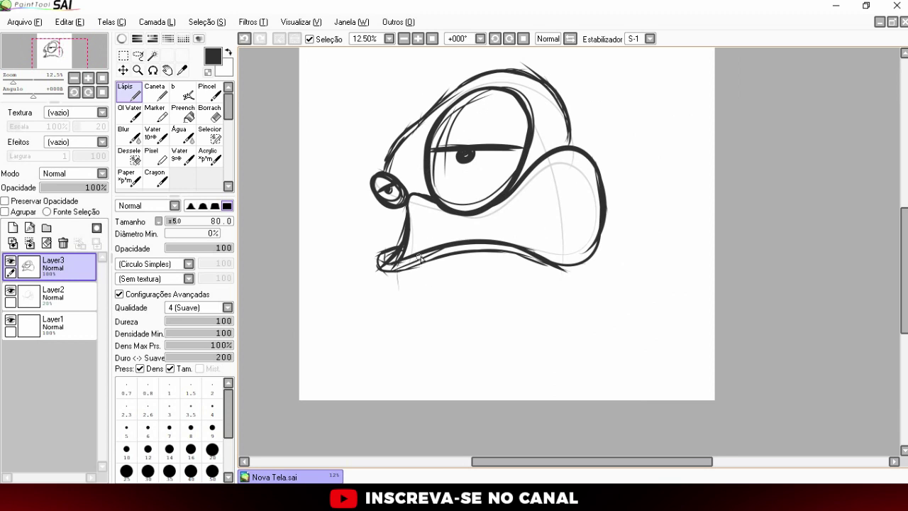
scroll(421, 259, up, 1)
key(e)
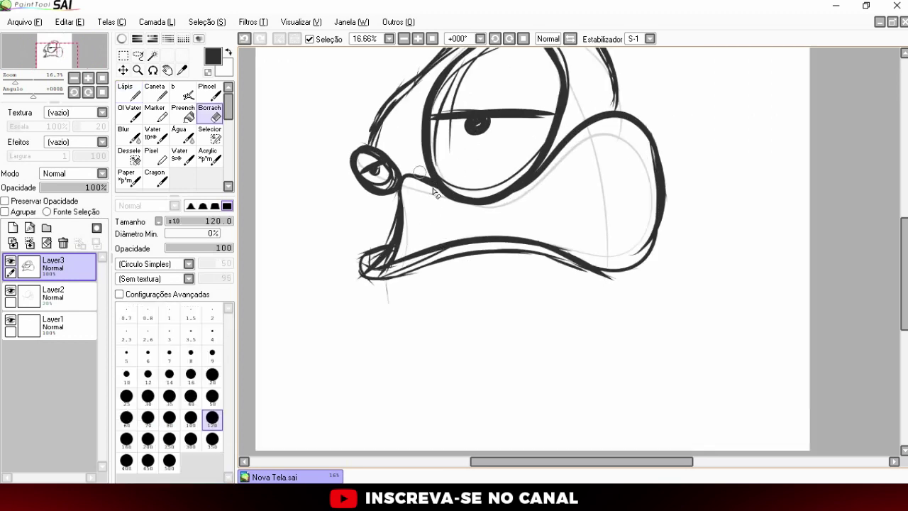
mouse_move(380, 238)
mouse_down()
mouse_move(362, 260)
mouse_move(531, 258)
mouse_move(651, 307)
mouse_up()
drag(374, 297, 336, 274)
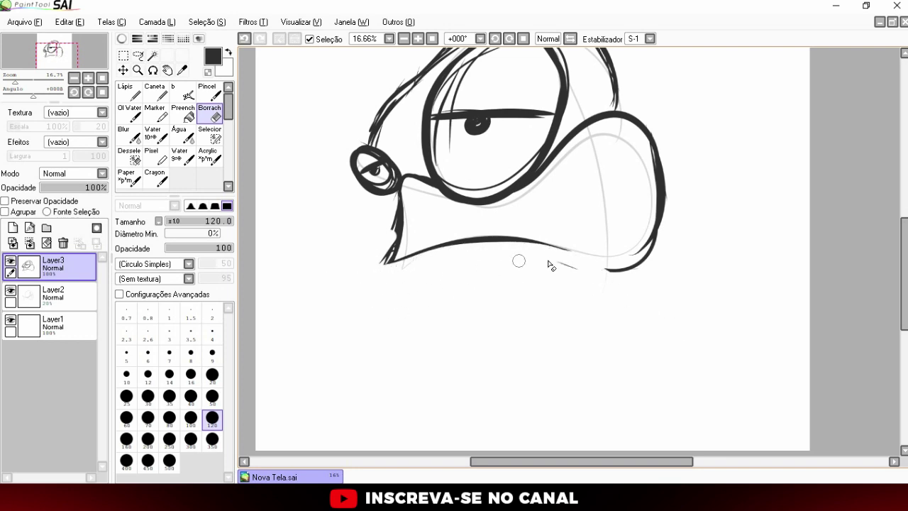
mouse_move(572, 268)
mouse_down()
mouse_move(659, 248)
mouse_move(659, 232)
mouse_up()
Redraw the lower face line as one bold curve, keeping the stabilizer at S-1
key(n)
mouse_move(395, 232)
mouse_down()
mouse_move(381, 263)
mouse_move(514, 233)
mouse_move(616, 259)
mouse_move(652, 223)
mouse_up()
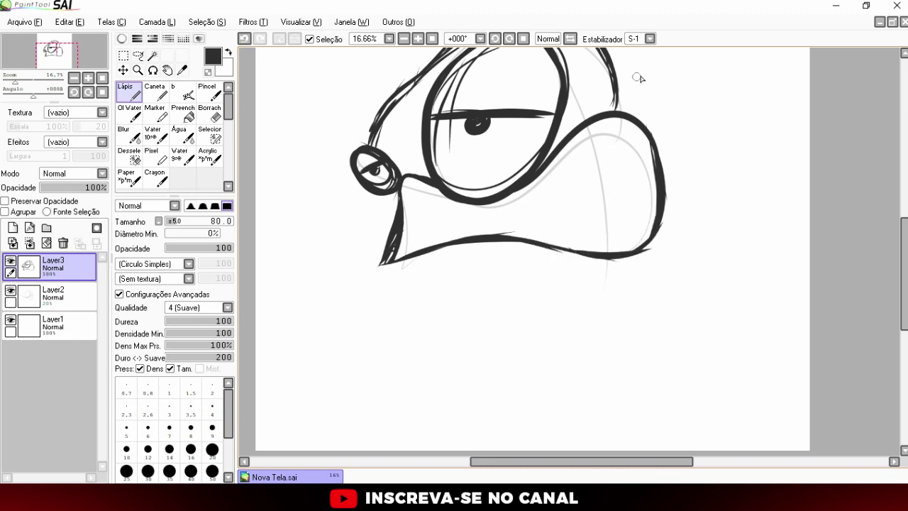
click(650, 38)
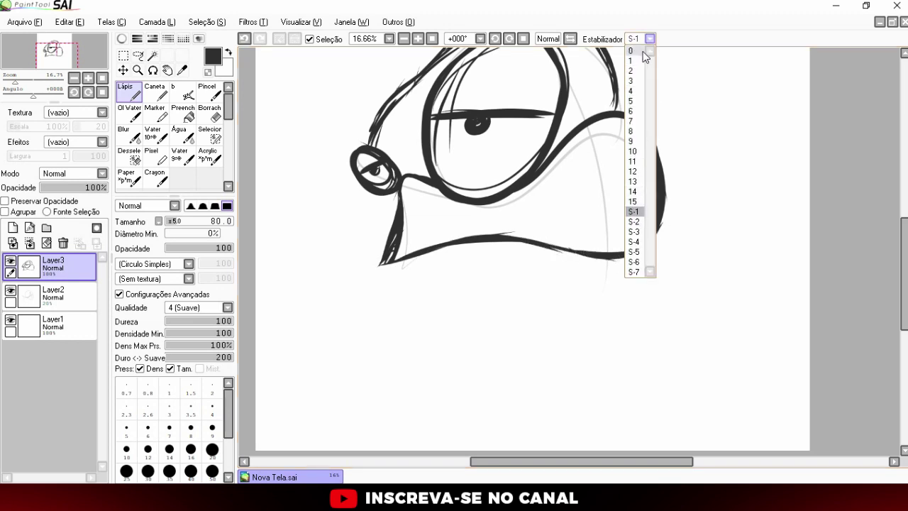
click(649, 41)
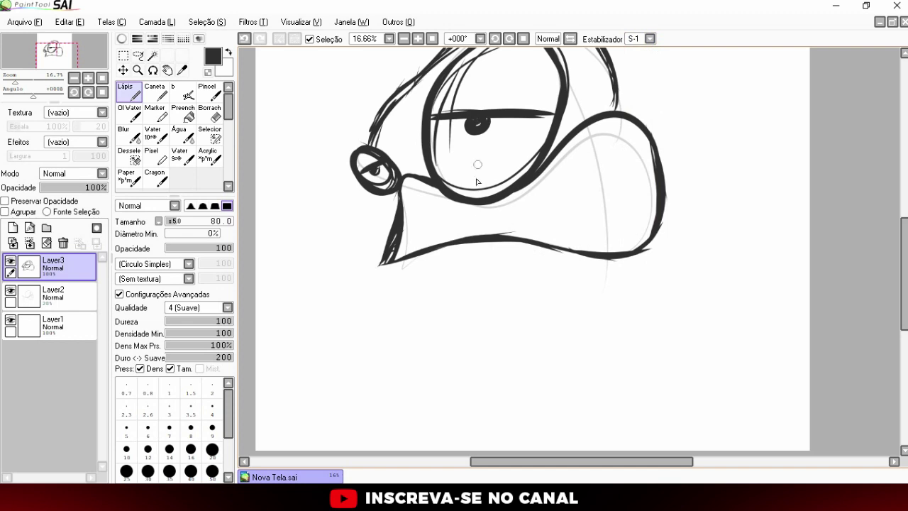
Draw a chin curve below the nose and undo two stray long lines on the left
scroll(511, 252, down, 1)
scroll(511, 252, down, 1)
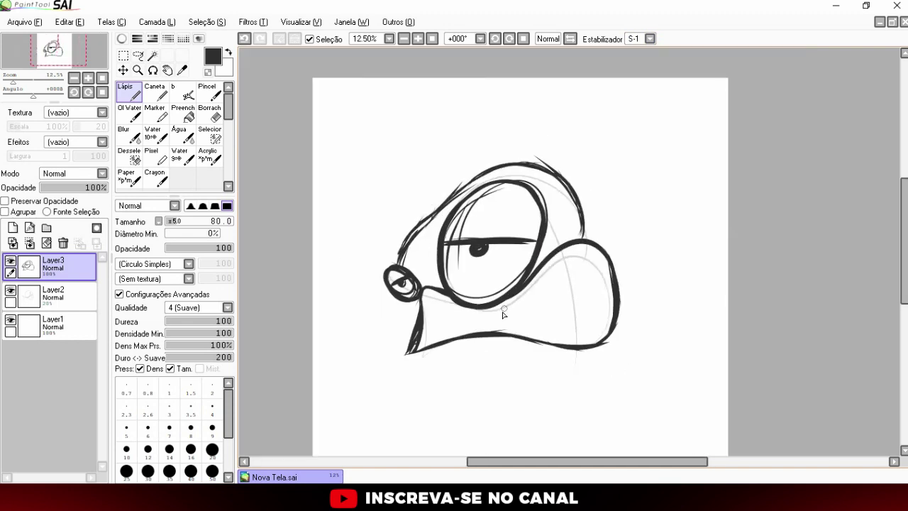
scroll(497, 259, down, 1)
scroll(486, 266, up, 1)
scroll(487, 268, up, 1)
drag(429, 361, 433, 219)
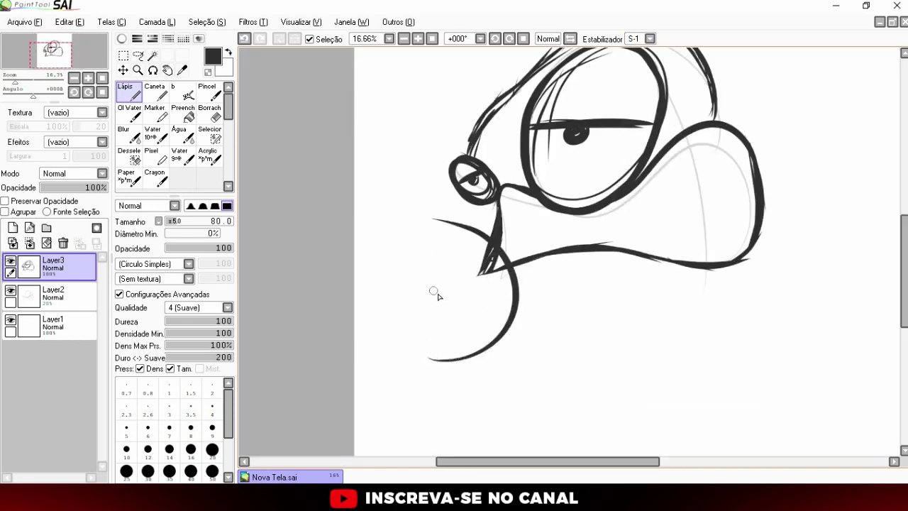
drag(420, 257, 451, 361)
drag(383, 223, 406, 364)
key(ctrl+z)
key(ctrl+z)
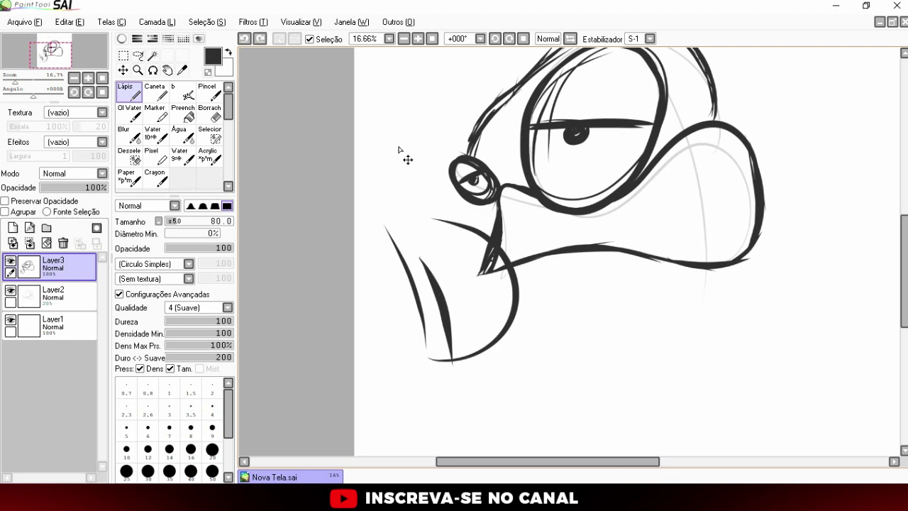
key(ctrl+z)
key(ctrl+z)
key(ctrl+z)
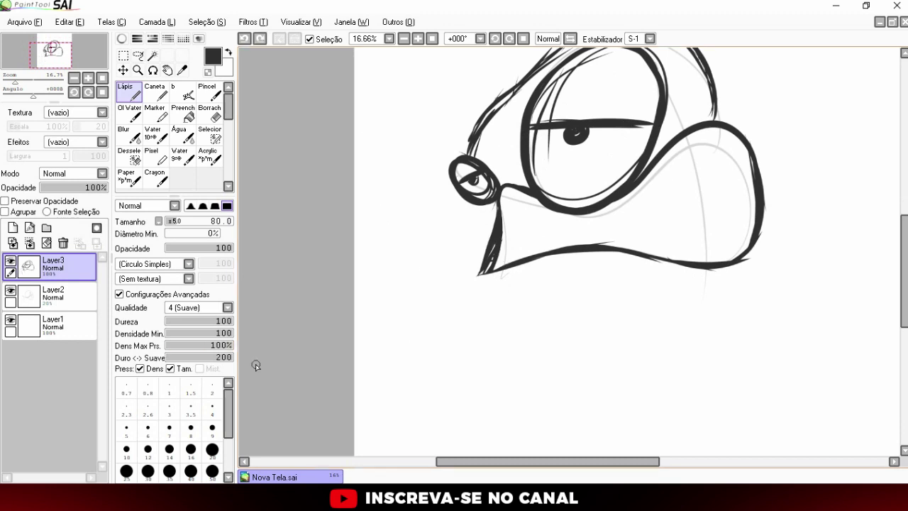
Erase the old lower jaw stroke with the eraser enlarged to 250
scroll(694, 170, down, 1)
scroll(686, 193, up, 1)
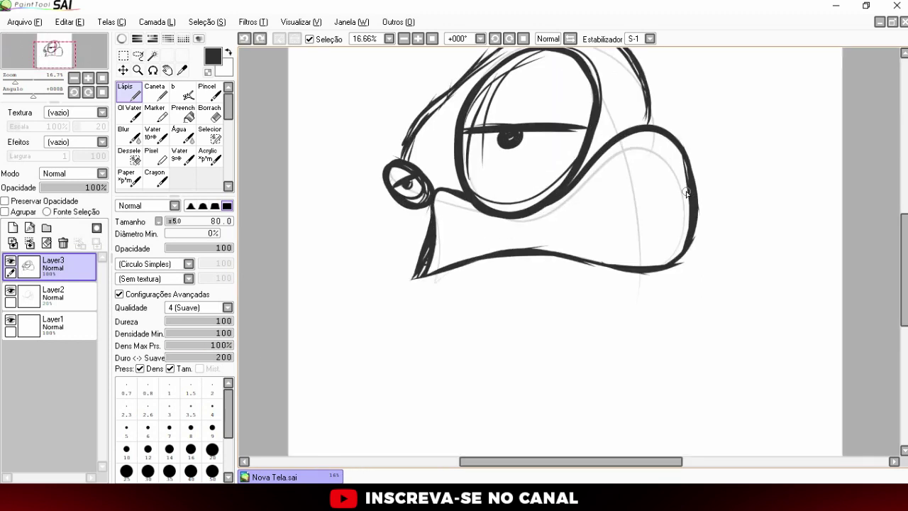
key(e)
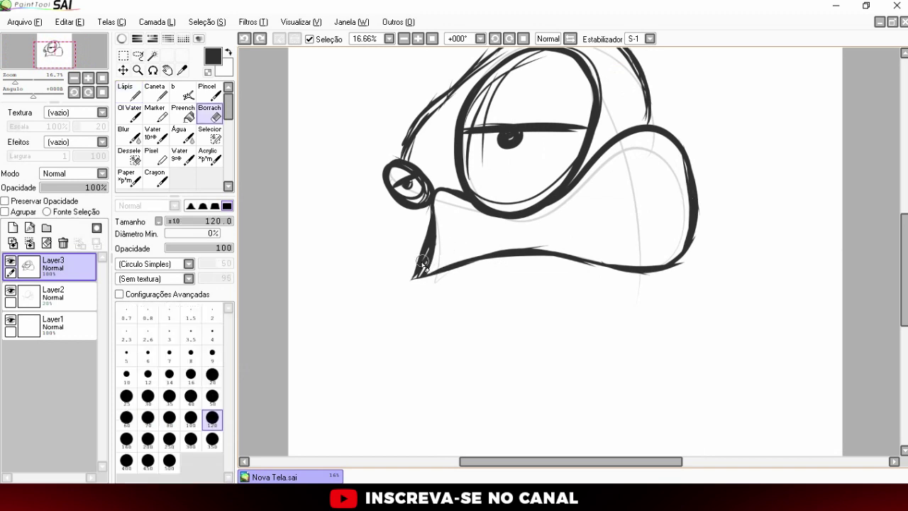
key(bracketright)
key(bracketright)
mouse_move(413, 275)
mouse_down()
mouse_move(565, 249)
mouse_move(716, 257)
mouse_up()
key(n)
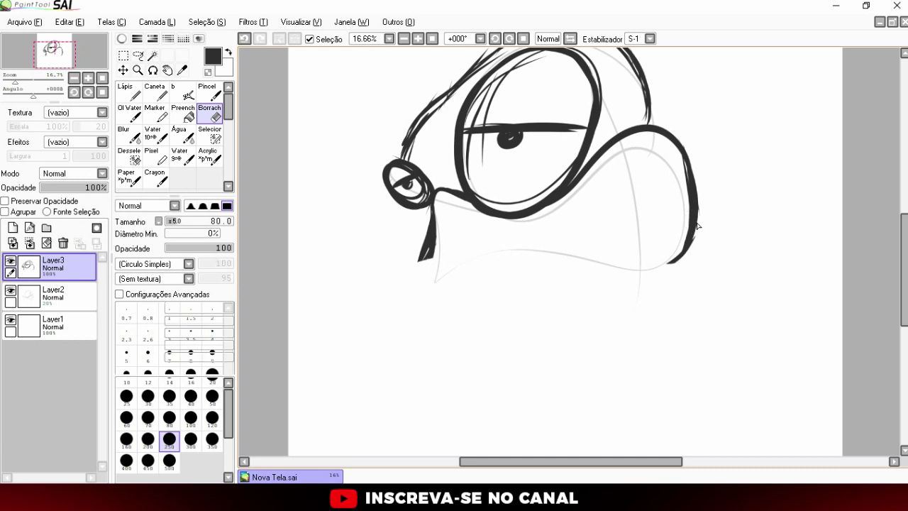
Thicken the nose edges, nostril and mouth line, adding a short stroke below the lip corner
drag(433, 226, 409, 288)
mouse_move(430, 246)
mouse_down()
mouse_move(413, 279)
mouse_move(421, 274)
mouse_move(434, 291)
mouse_move(500, 263)
mouse_move(508, 241)
mouse_move(515, 269)
mouse_up()
drag(438, 285, 517, 268)
mouse_move(418, 298)
mouse_down()
mouse_move(424, 237)
mouse_move(407, 216)
mouse_move(420, 211)
mouse_up()
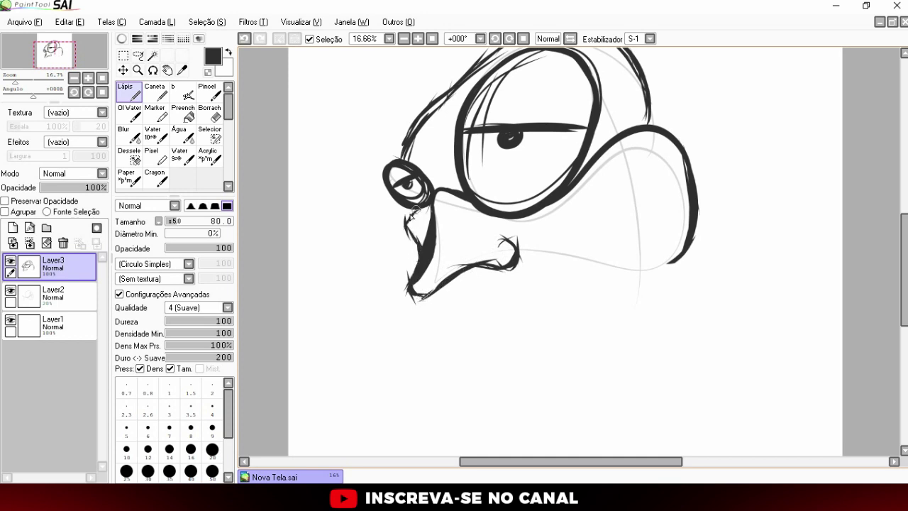
mouse_move(423, 264)
mouse_down()
mouse_move(405, 288)
mouse_move(412, 302)
mouse_move(482, 263)
mouse_up()
drag(438, 291, 439, 325)
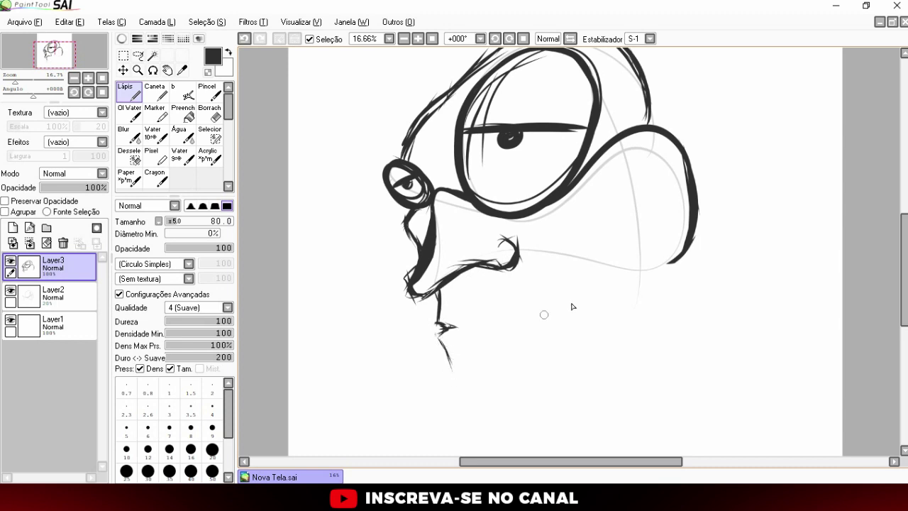
Sketch the upper-left head contour and draw the ear with a curled lobe and inner curve
scroll(525, 319, down, 1)
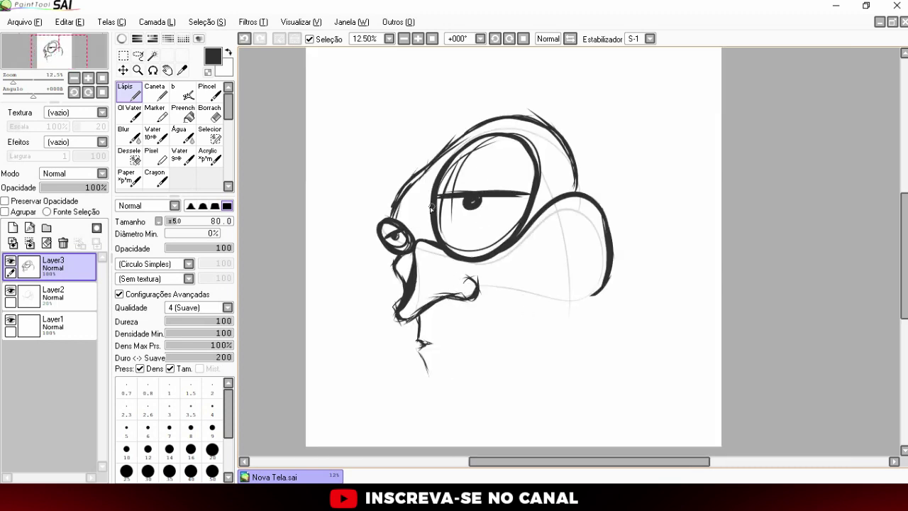
scroll(458, 149, down, 1)
scroll(431, 298, up, 1)
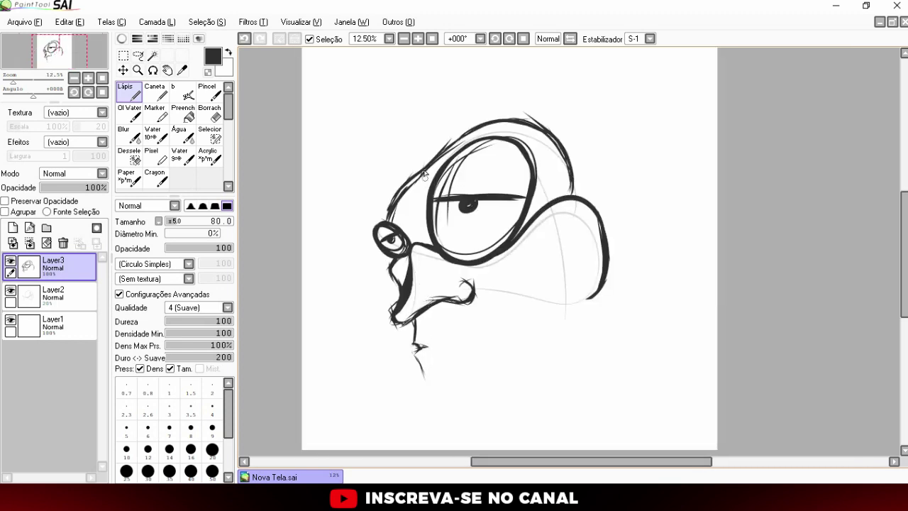
mouse_move(391, 217)
mouse_down()
mouse_move(387, 174)
mouse_move(440, 121)
mouse_up()
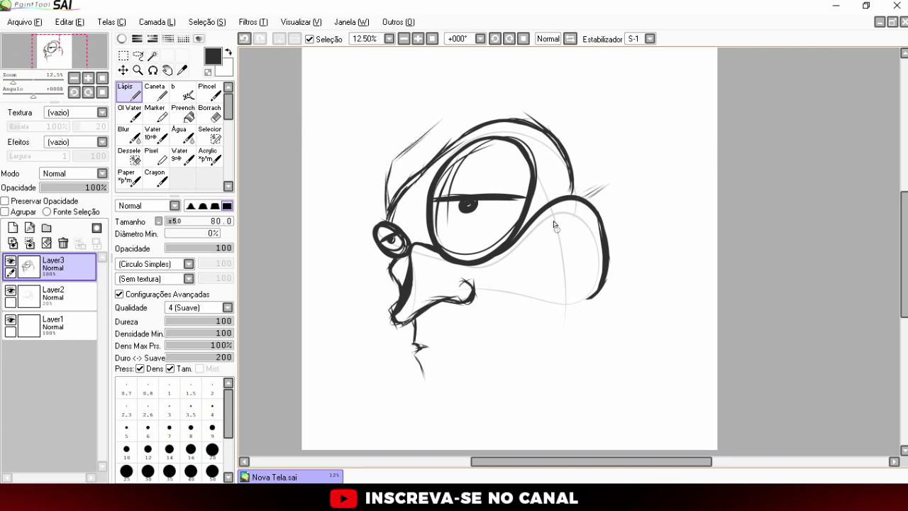
drag(572, 201, 596, 276)
drag(582, 199, 598, 275)
mouse_move(547, 330)
mouse_down()
mouse_move(604, 298)
mouse_move(555, 344)
mouse_move(579, 304)
mouse_move(598, 292)
mouse_up()
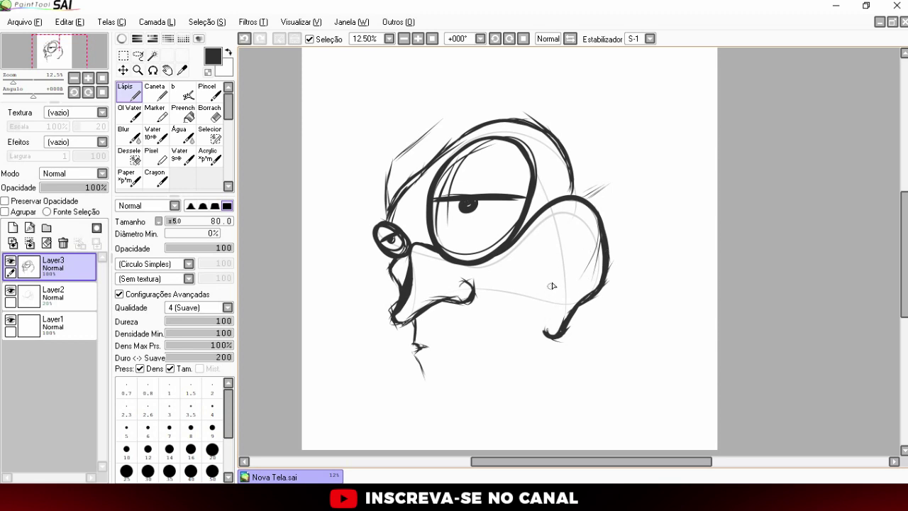
drag(571, 226, 553, 253)
Clean the ear's top, thicken the lens edges, and draw the inner ear curve at stabilizer 10
key(e)
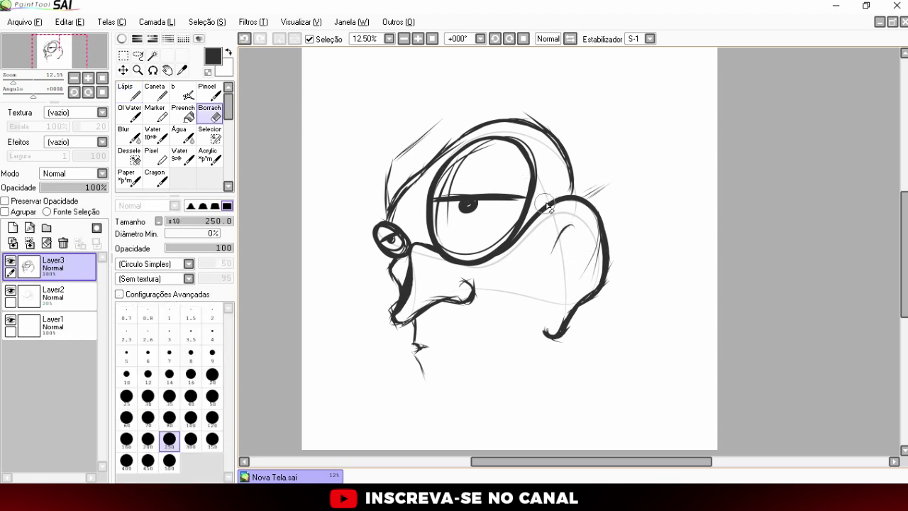
drag(552, 189, 557, 187)
key(n)
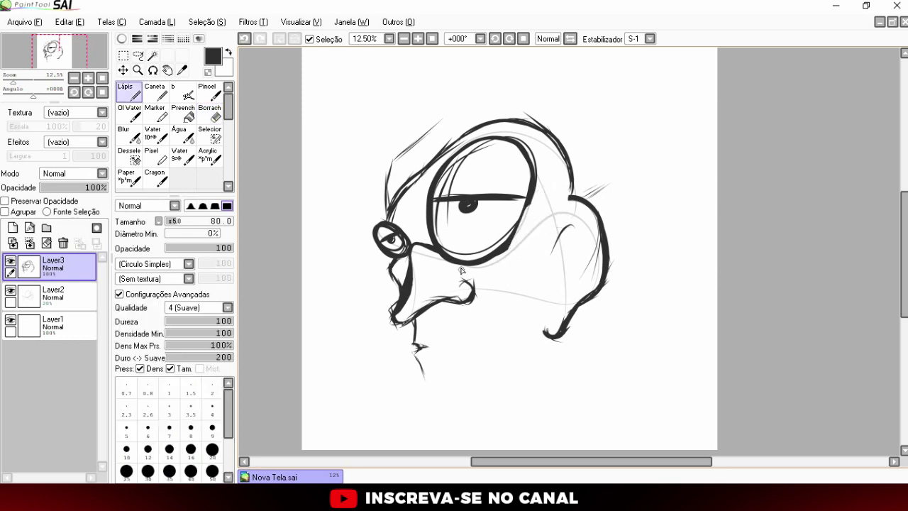
mouse_move(481, 262)
mouse_down()
mouse_move(518, 231)
mouse_move(524, 202)
mouse_up()
drag(424, 214, 433, 169)
drag(573, 193, 542, 218)
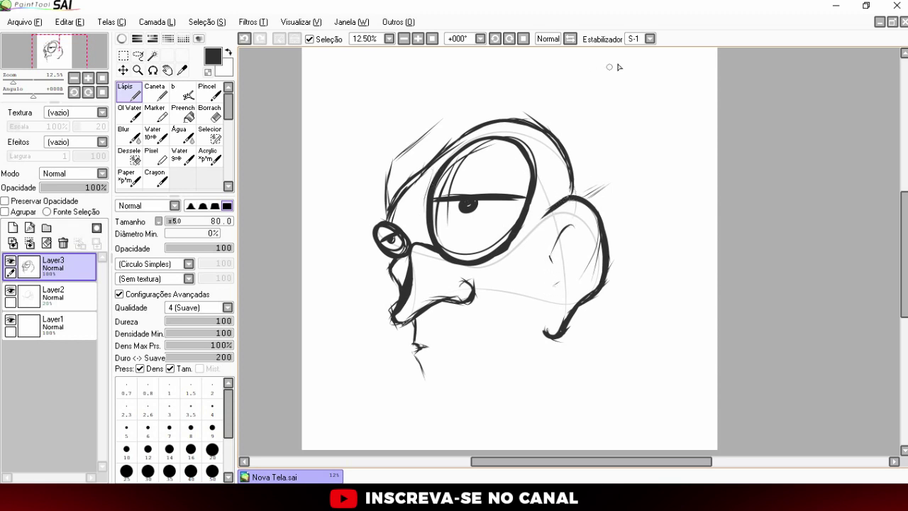
click(650, 38)
click(635, 159)
mouse_move(573, 221)
mouse_down()
mouse_move(551, 249)
mouse_move(558, 241)
mouse_move(546, 273)
mouse_move(555, 293)
mouse_move(566, 275)
mouse_up()
Test stabilizer levels 0 and S-7 with undone wavy strokes, then settle on 8
click(642, 41)
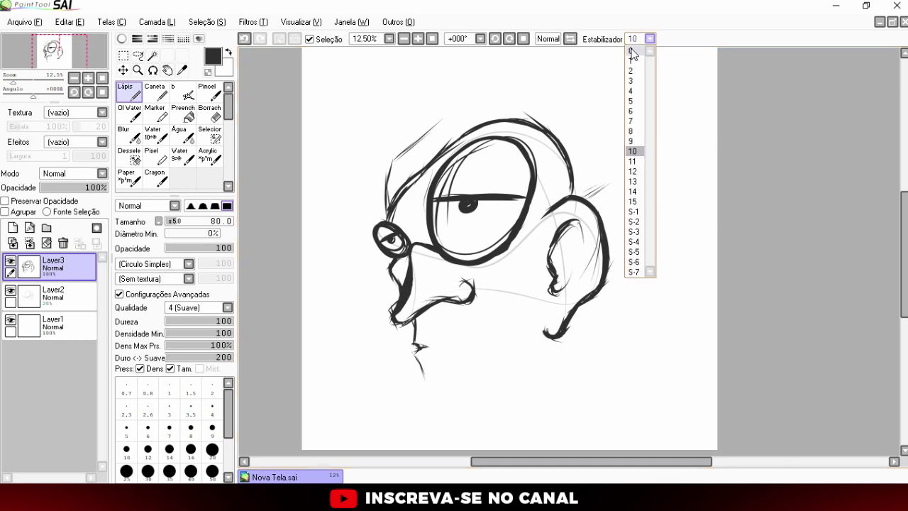
click(632, 51)
mouse_move(609, 80)
mouse_down()
mouse_move(624, 100)
mouse_move(648, 314)
mouse_up()
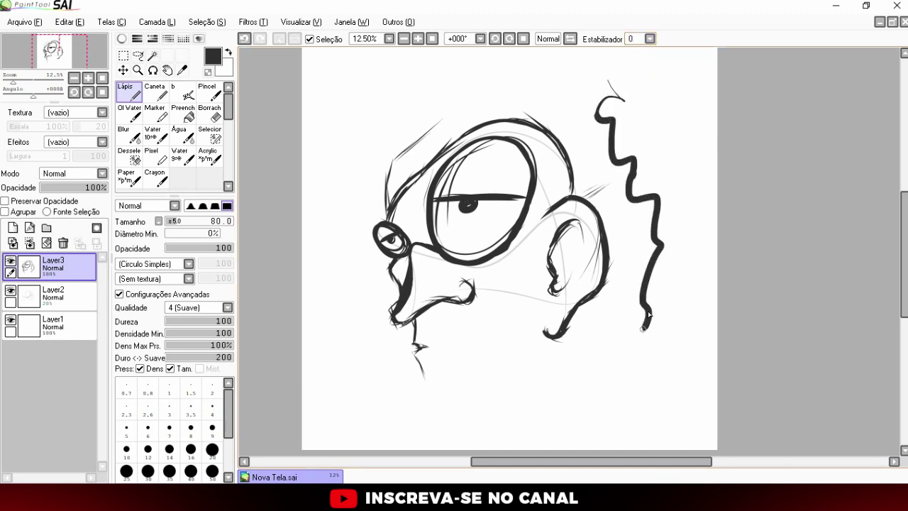
key(ctrl+z)
key(ctrl+z)
click(646, 38)
click(634, 277)
mouse_move(648, 96)
mouse_down()
mouse_move(659, 306)
mouse_move(648, 372)
mouse_up()
key(ctrl+z)
click(650, 38)
click(634, 148)
Reinforce the inner ear and ear outline, hang an earring from the lobe, and add chin strokes
drag(558, 280, 562, 297)
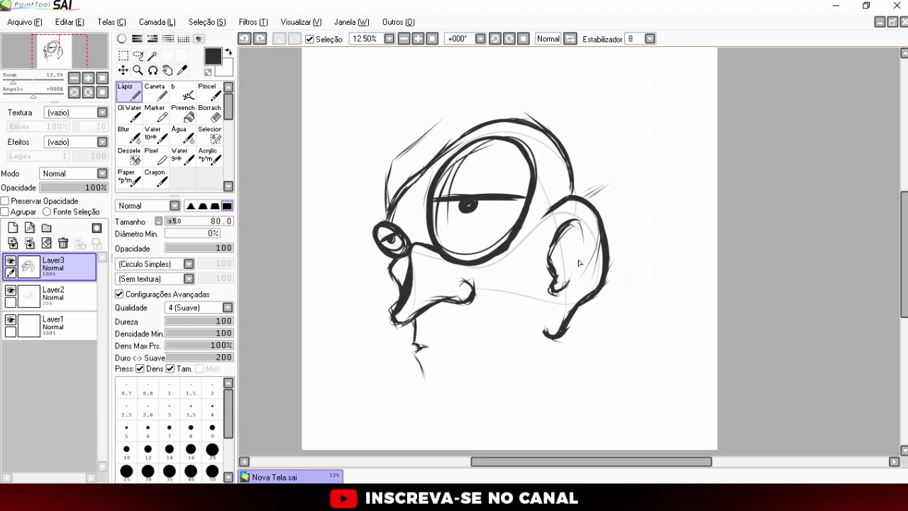
drag(550, 264, 575, 307)
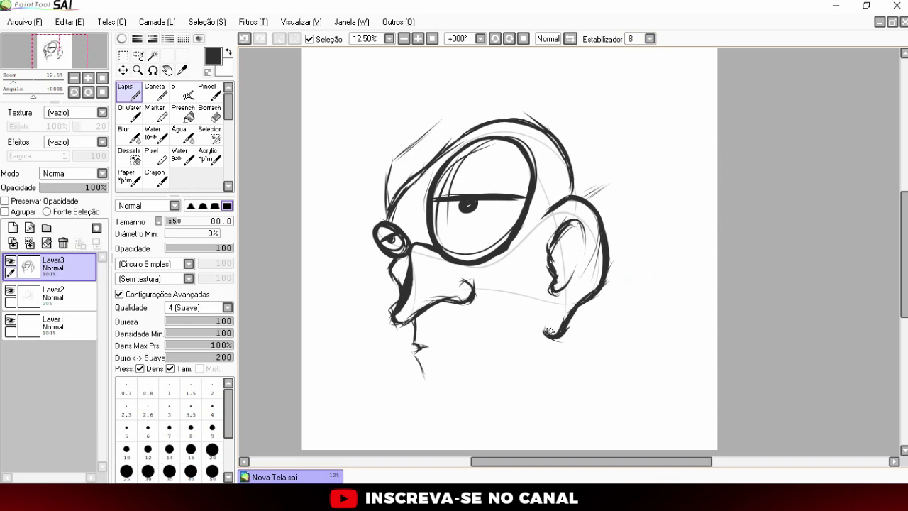
drag(553, 326, 553, 341)
drag(414, 353, 430, 377)
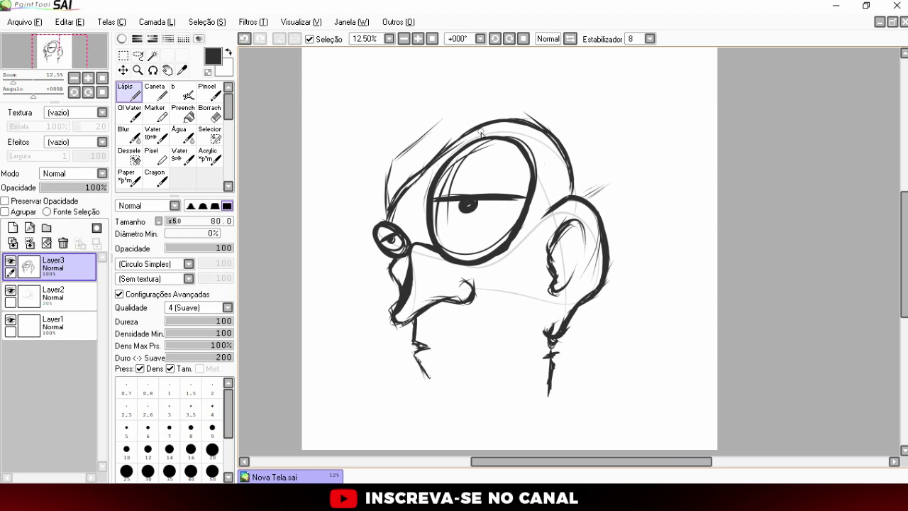
Arc several strokes over the top, back and left side of the head
mouse_move(423, 166)
mouse_down()
mouse_move(501, 122)
mouse_move(575, 185)
mouse_move(616, 183)
mouse_up()
mouse_move(602, 215)
mouse_down()
mouse_move(616, 186)
mouse_move(581, 129)
mouse_up()
drag(604, 159, 436, 117)
mouse_move(388, 177)
mouse_down()
mouse_move(502, 96)
mouse_move(564, 103)
mouse_move(601, 213)
mouse_move(615, 170)
mouse_move(579, 119)
mouse_move(482, 105)
mouse_up()
drag(385, 179, 462, 122)
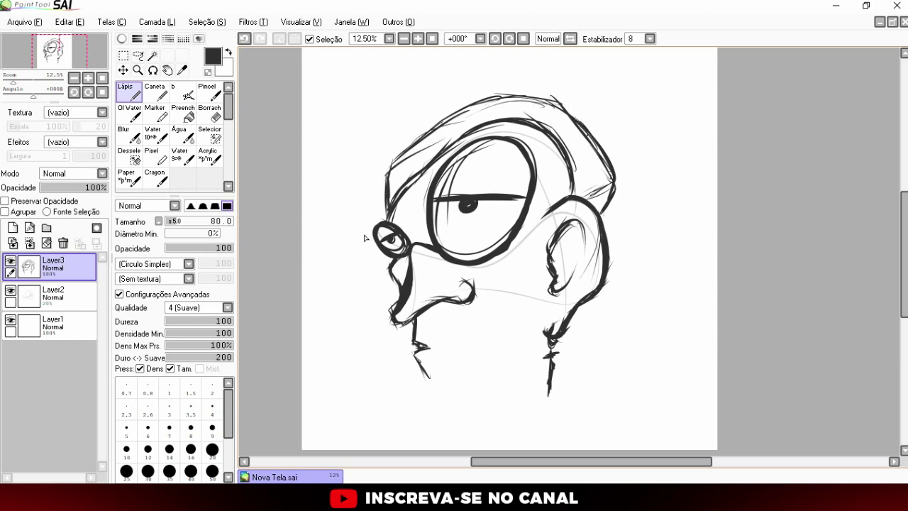
Add three thin vertical strokes beside the earring
scroll(364, 238, down, 1)
scroll(397, 298, up, 1)
scroll(398, 299, down, 1)
scroll(422, 344, up, 1)
scroll(421, 344, down, 1)
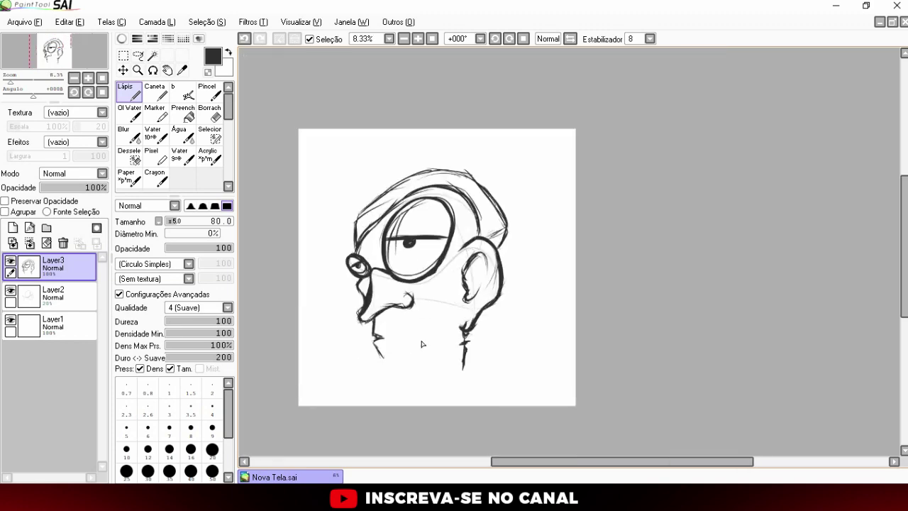
scroll(422, 344, up, 2)
drag(503, 302, 497, 331)
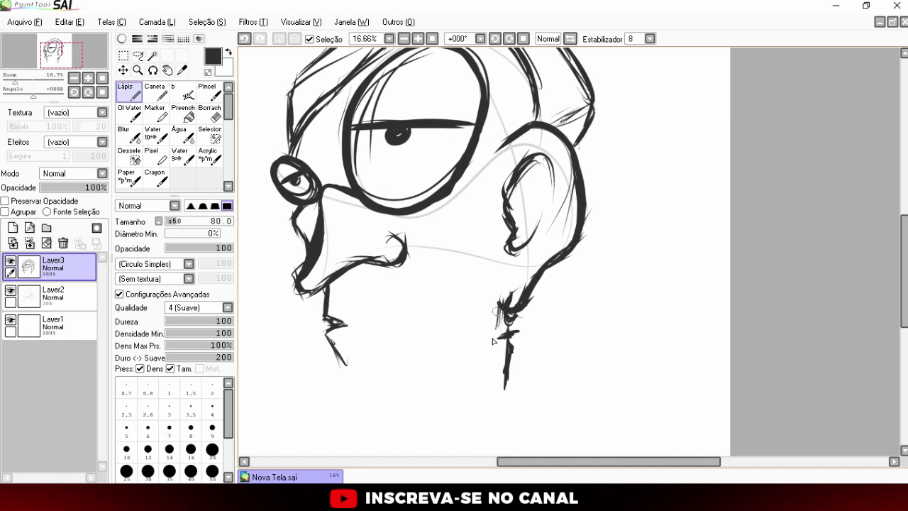
drag(499, 269, 492, 348)
drag(499, 301, 489, 358)
Hatch a moustache under the nose and draw a bold jaw and chin line
mouse_move(343, 292)
mouse_down()
mouse_move(391, 314)
mouse_move(458, 289)
mouse_move(485, 255)
mouse_move(447, 301)
mouse_move(435, 342)
mouse_up()
drag(328, 335, 347, 394)
mouse_move(338, 361)
mouse_down()
mouse_move(349, 399)
mouse_move(408, 403)
mouse_up()
mouse_move(355, 396)
mouse_down()
mouse_move(415, 406)
mouse_move(463, 360)
mouse_up()
drag(439, 389, 462, 362)
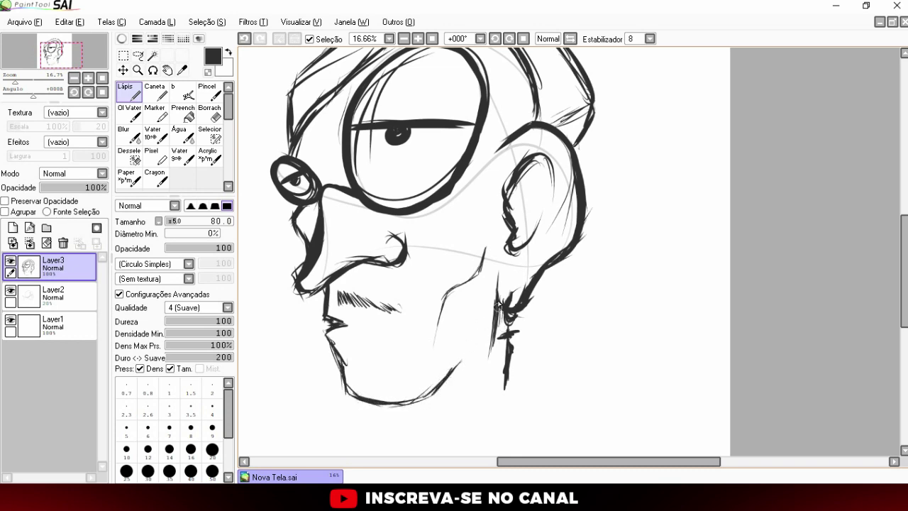
Draw the neck and shoulder lines below the ear and a broad curve over the head
scroll(522, 334, down, 3)
scroll(522, 334, up, 1)
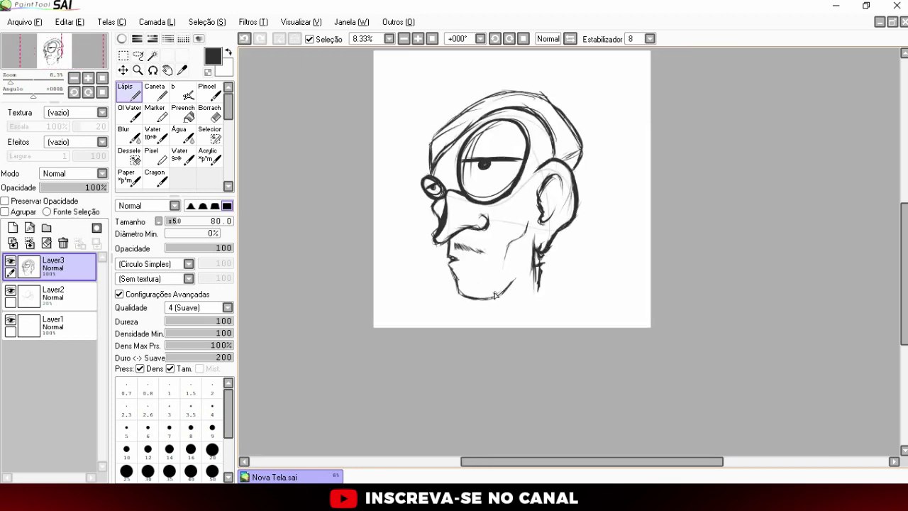
mouse_move(536, 267)
mouse_down()
mouse_move(541, 327)
mouse_move(448, 344)
mouse_up()
drag(538, 316, 568, 332)
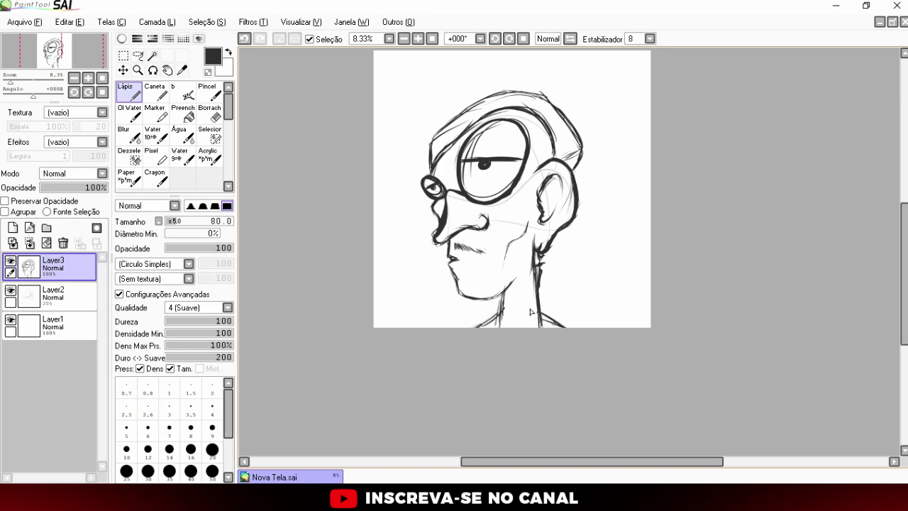
drag(505, 290, 495, 338)
scroll(451, 263, up, 2)
scroll(451, 263, up, 1)
mouse_move(451, 264)
mouse_down()
mouse_move(468, 307)
mouse_move(492, 322)
mouse_move(535, 328)
mouse_move(572, 301)
mouse_move(580, 247)
mouse_move(568, 216)
mouse_move(607, 195)
mouse_move(611, 159)
mouse_up()
scroll(620, 140, down, 1)
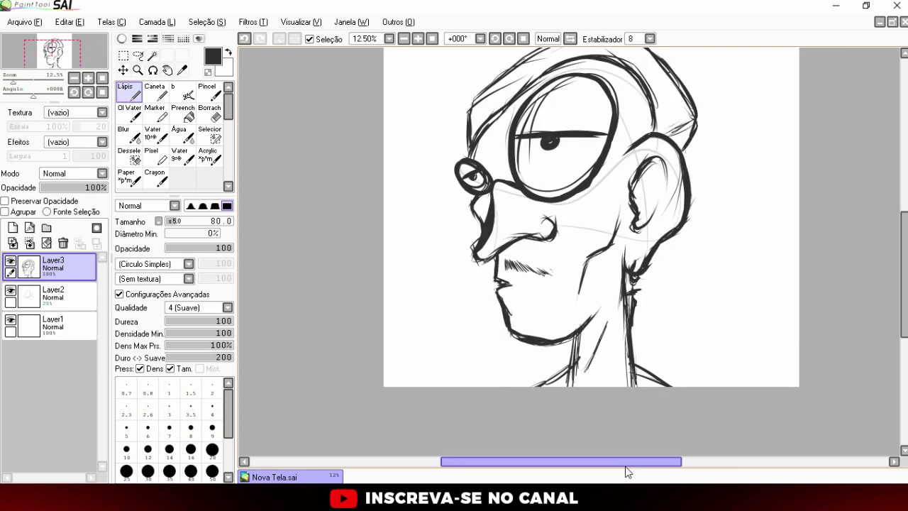
scroll(625, 466, down, 1)
scroll(645, 109, up, 1)
scroll(487, 148, up, 1)
Ink the cap's outline over the head, with its brim, sides, top and lower edge
mouse_move(450, 201)
mouse_down()
mouse_move(511, 93)
mouse_move(647, 63)
mouse_move(770, 174)
mouse_move(758, 138)
mouse_up()
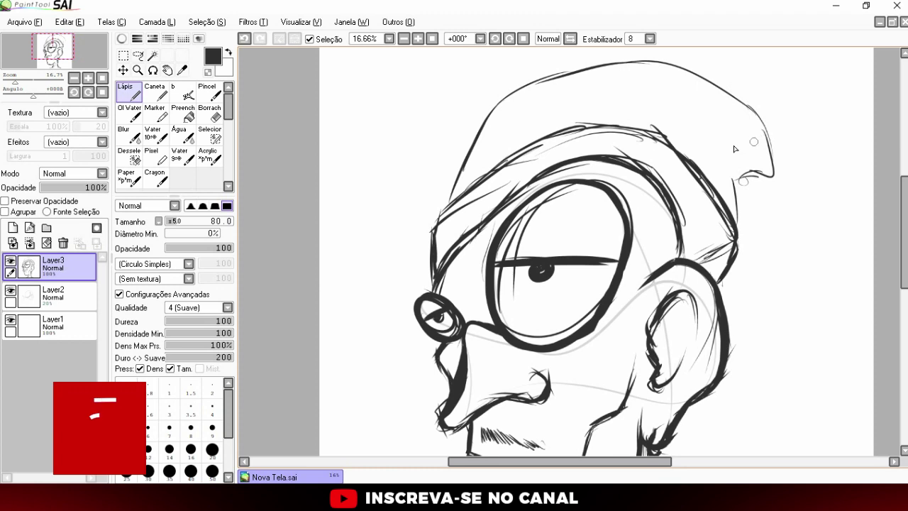
mouse_move(727, 165)
mouse_down()
mouse_move(768, 181)
mouse_move(738, 89)
mouse_up()
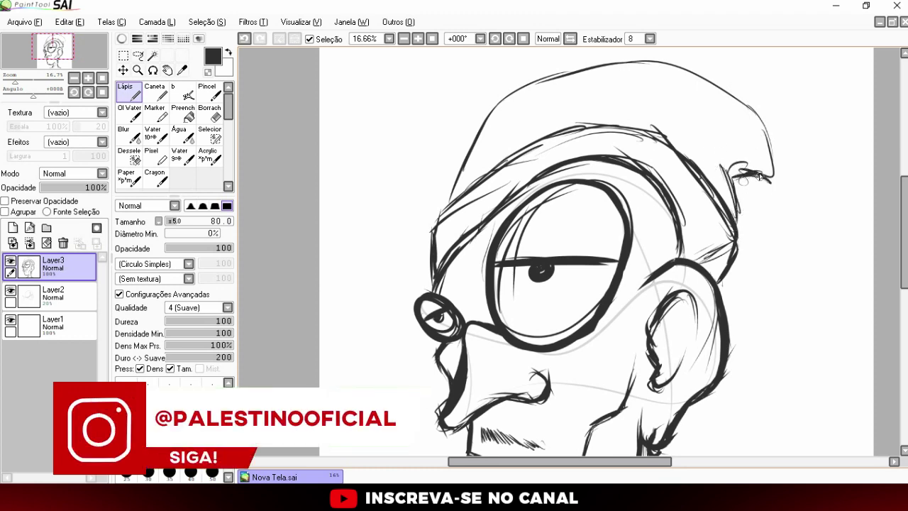
drag(444, 202, 468, 140)
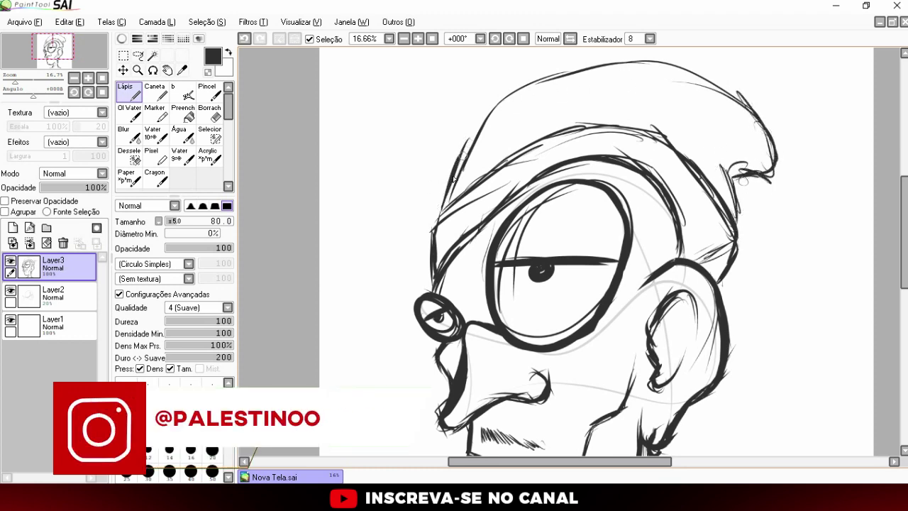
drag(625, 63, 721, 98)
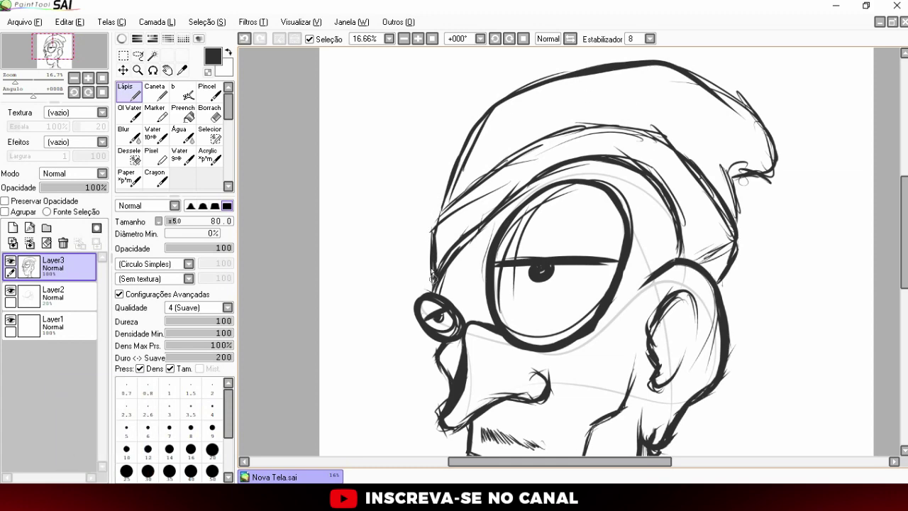
mouse_move(433, 281)
mouse_down()
mouse_move(496, 168)
mouse_move(568, 126)
mouse_up()
scroll(503, 176, down, 2)
scroll(486, 191, up, 3)
scroll(475, 189, up, 1)
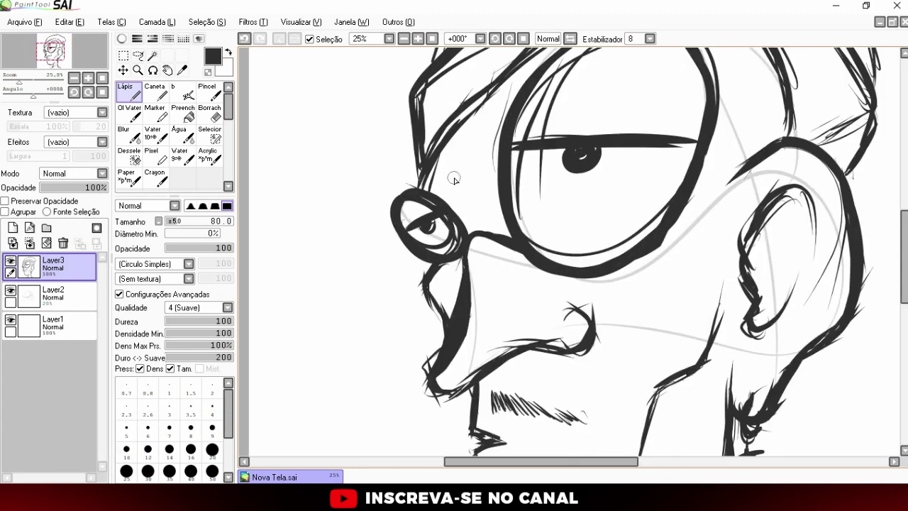
Erase the small front lens and redraw it as a thicker ring with a glint
key(e)
mouse_move(425, 202)
mouse_down()
mouse_move(399, 249)
mouse_move(458, 215)
mouse_up()
key(n)
drag(457, 249, 430, 185)
drag(415, 226, 445, 203)
scroll(462, 215, down, 3)
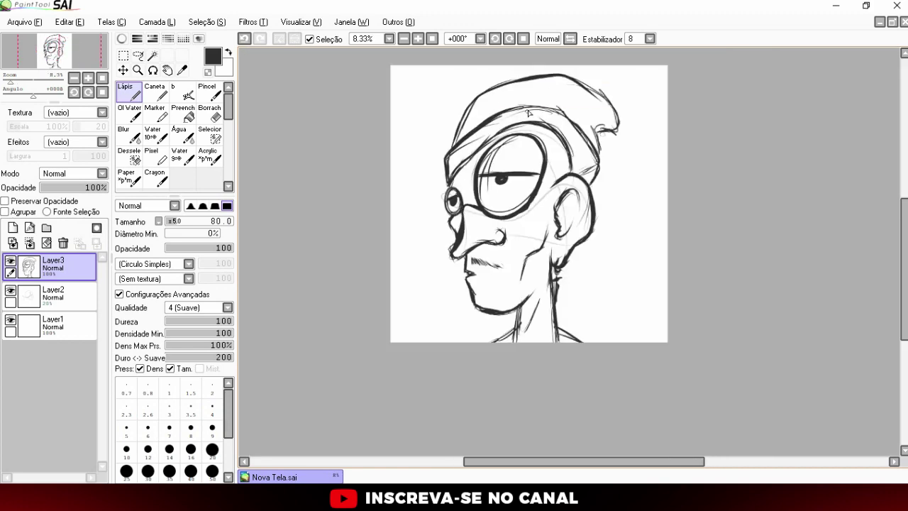
scroll(531, 130, up, 1)
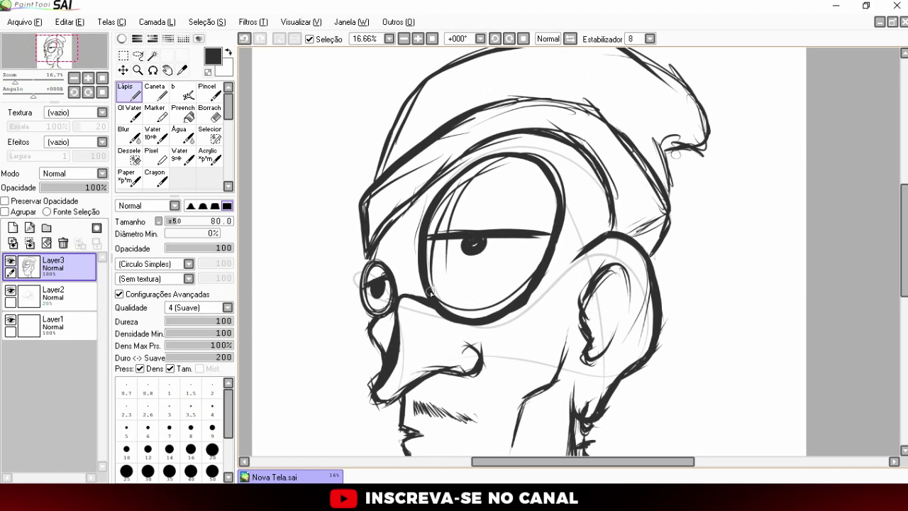
key(e)
scroll(412, 284, up, 1)
scroll(412, 284, up, 1)
Erase the stroke joining the two lenses and draw the glasses' nosepiece
mouse_move(431, 328)
mouse_down()
mouse_move(426, 314)
mouse_move(425, 348)
mouse_move(399, 332)
mouse_up()
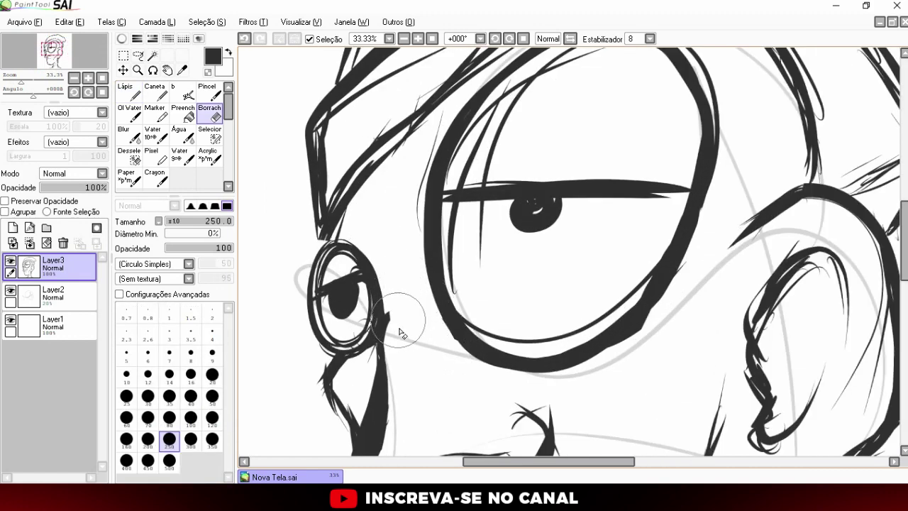
scroll(423, 364, down, 1)
scroll(423, 364, down, 3)
scroll(429, 334, up, 2)
scroll(432, 312, up, 1)
scroll(435, 306, up, 1)
key(n)
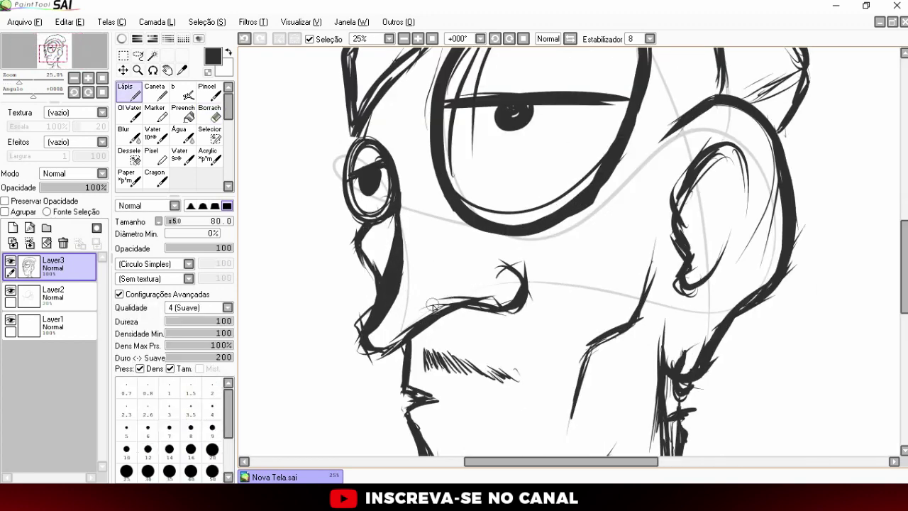
mouse_move(404, 223)
mouse_down()
mouse_move(435, 213)
mouse_move(430, 200)
mouse_move(413, 216)
mouse_up()
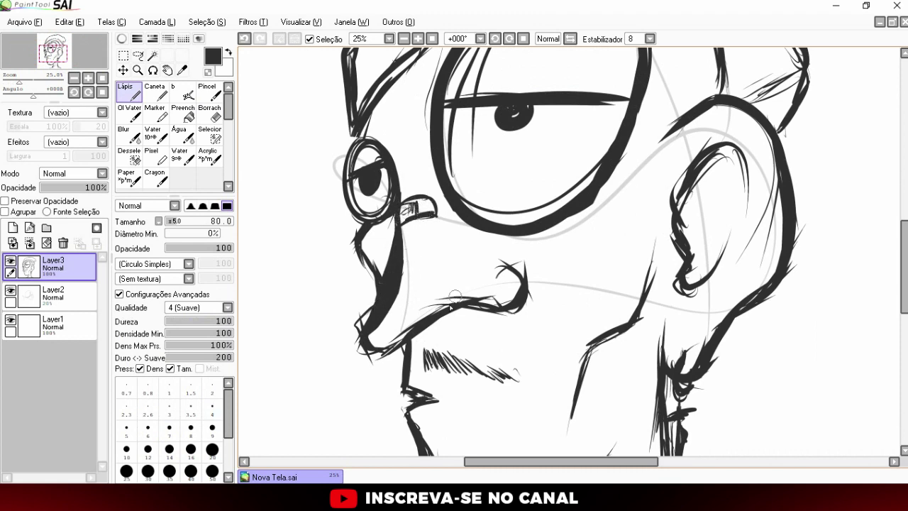
Thicken the moustache, draw the lower lip and hatch stubble along the chin
drag(423, 321, 458, 303)
scroll(470, 298, down, 5)
scroll(476, 281, up, 3)
scroll(433, 278, up, 1)
mouse_move(430, 275)
mouse_down()
mouse_move(474, 289)
mouse_move(454, 278)
mouse_up()
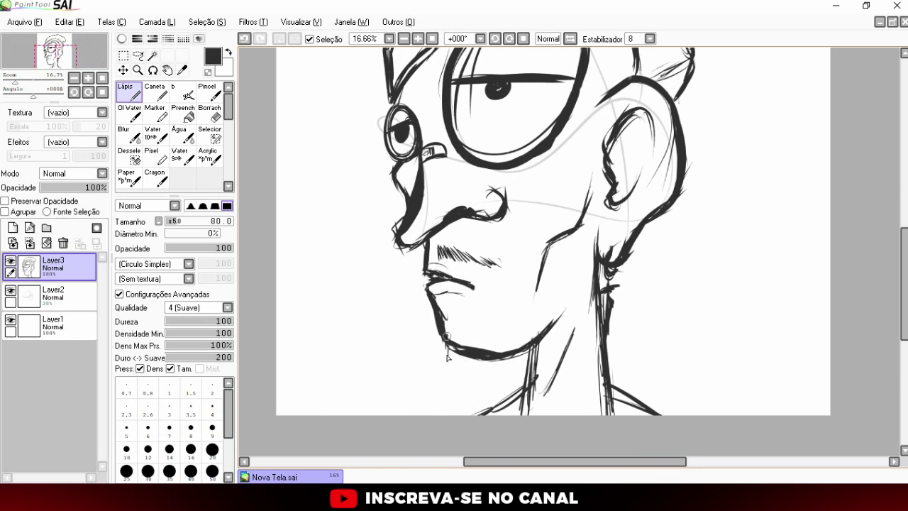
mouse_move(465, 346)
mouse_down()
mouse_move(491, 346)
mouse_move(468, 347)
mouse_up()
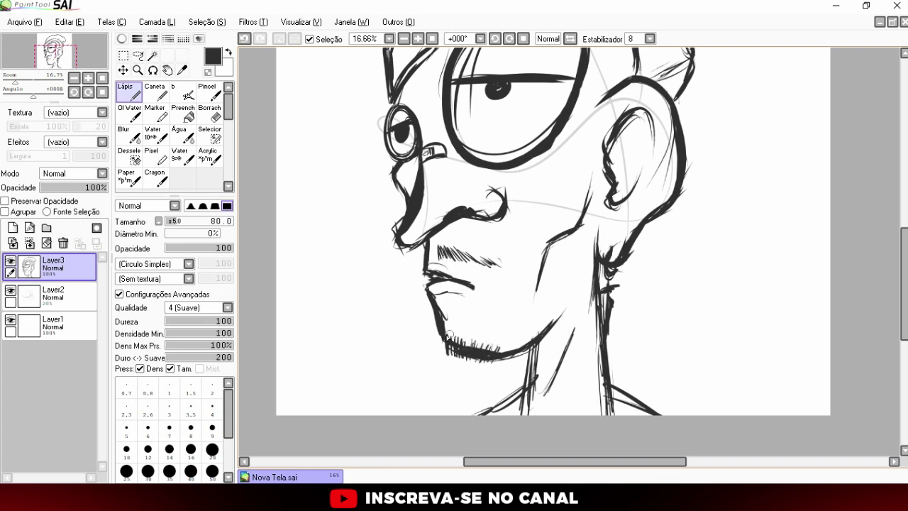
scroll(448, 333, down, 1)
scroll(483, 298, down, 2)
scroll(517, 269, up, 1)
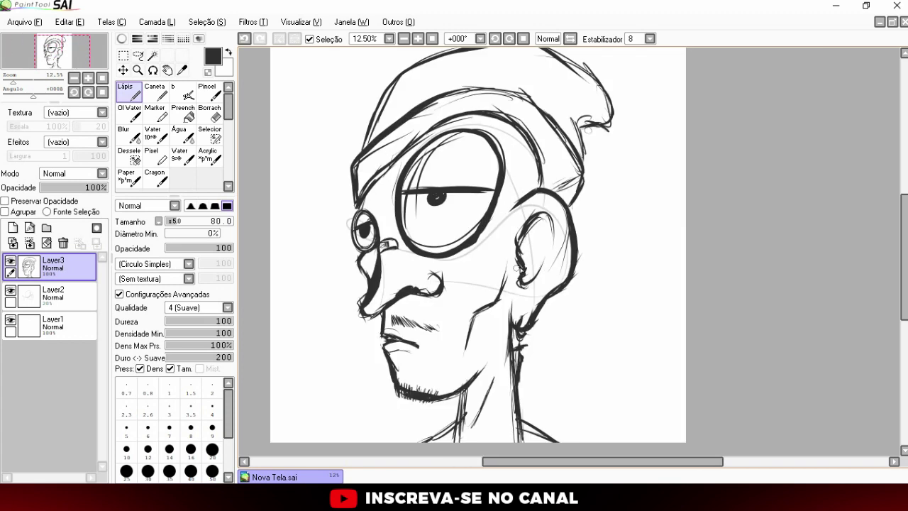
Thicken the ear outline and inner strokes and darken the jaw line behind it
drag(527, 285, 554, 263)
mouse_move(539, 296)
mouse_down()
mouse_move(564, 278)
mouse_move(571, 245)
mouse_move(534, 195)
mouse_move(563, 221)
mouse_up()
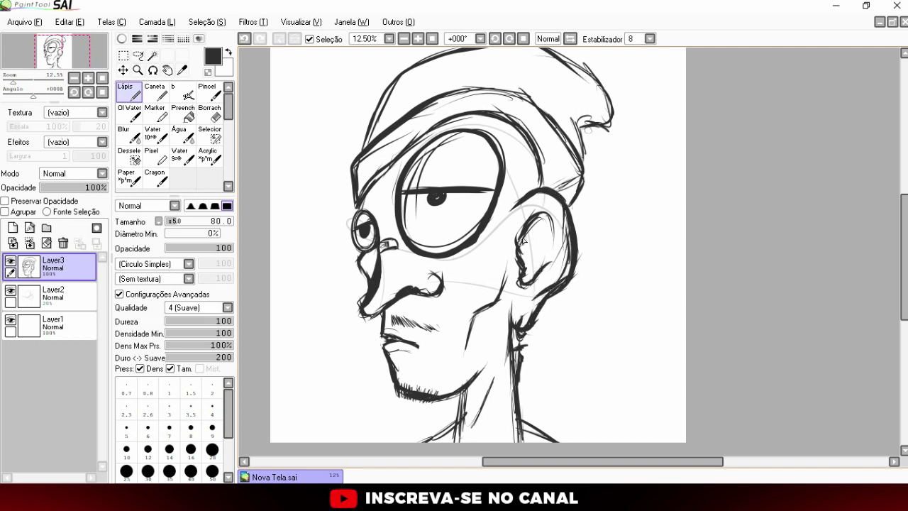
mouse_move(530, 253)
mouse_down()
mouse_move(521, 235)
mouse_move(534, 252)
mouse_up()
drag(527, 203, 565, 220)
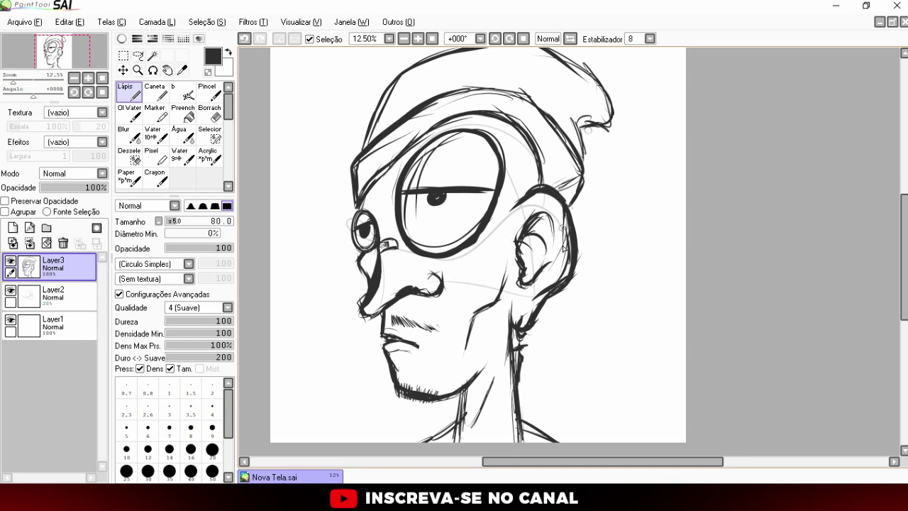
drag(538, 300, 570, 250)
Darken both neck lines, add chin stubble, darken the large lens rim and draw the iris
drag(515, 352, 517, 442)
mouse_move(455, 441)
mouse_down()
mouse_move(462, 389)
mouse_move(417, 398)
mouse_up()
drag(424, 386, 428, 399)
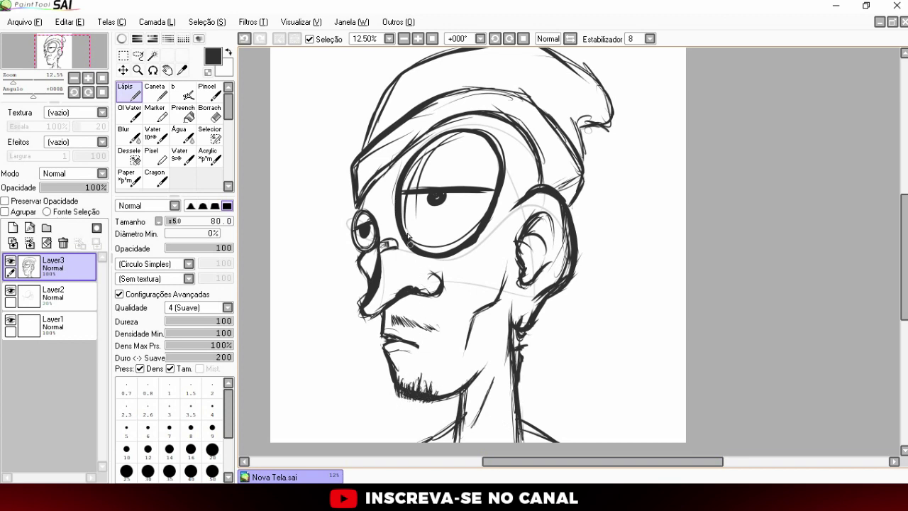
drag(430, 265, 490, 256)
mouse_move(429, 192)
mouse_down()
mouse_move(450, 211)
mouse_move(458, 199)
mouse_up()
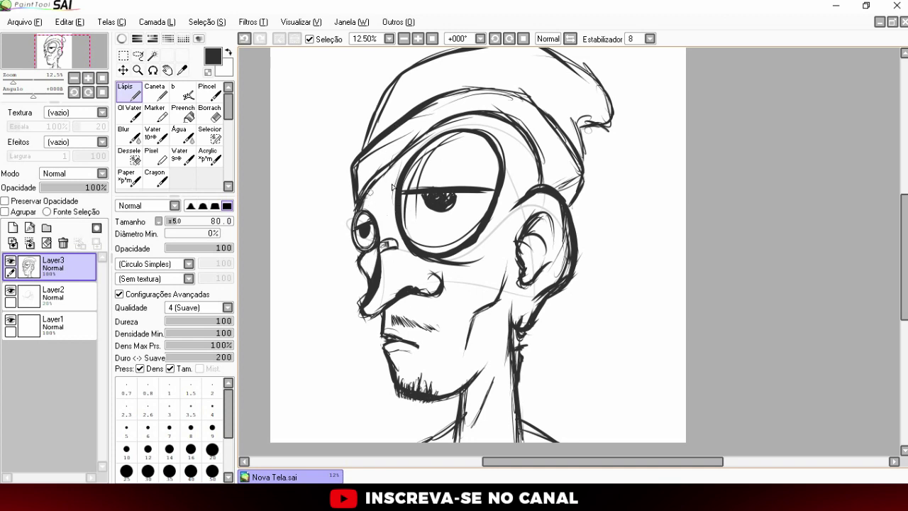
Paint a thick dark band on the cap, draw a jutting brim and start hatching
mouse_move(430, 125)
mouse_down()
mouse_move(462, 112)
mouse_move(525, 138)
mouse_move(440, 119)
mouse_move(454, 108)
mouse_move(522, 125)
mouse_move(469, 115)
mouse_up()
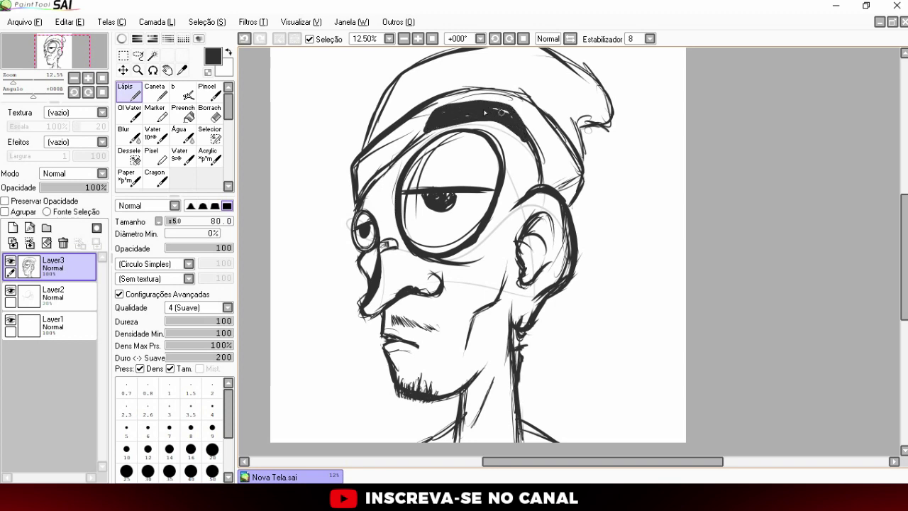
drag(368, 177, 328, 207)
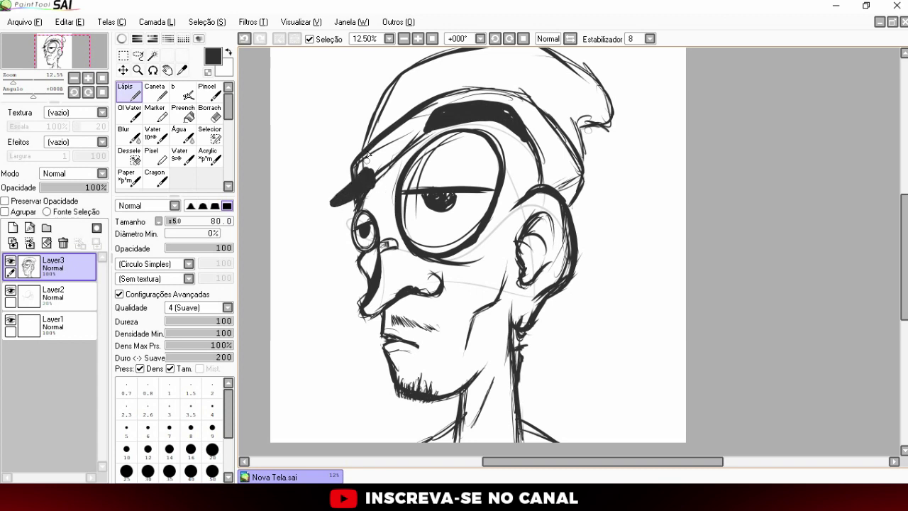
mouse_move(378, 156)
mouse_down()
mouse_move(406, 121)
mouse_move(417, 139)
mouse_move(424, 115)
mouse_up()
drag(424, 138, 427, 108)
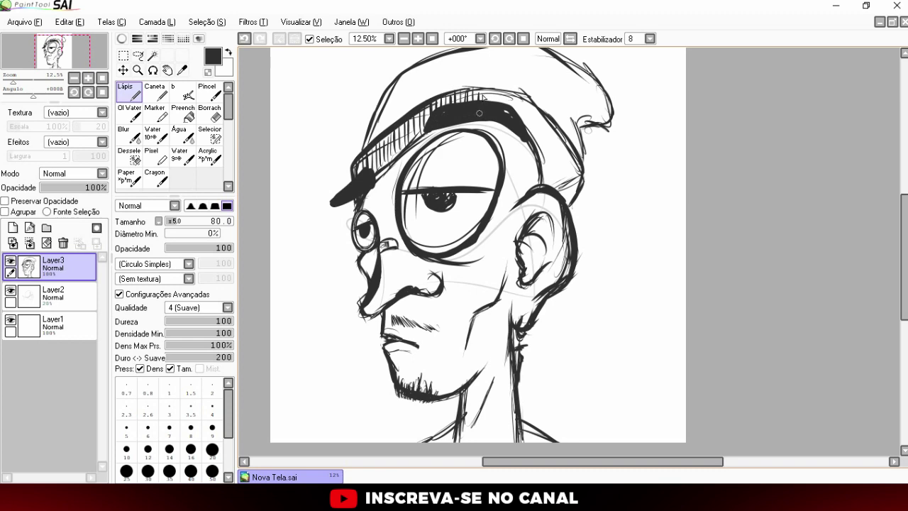
Hatch the cap's right end and extend the hatching down its right side
drag(515, 116, 511, 91)
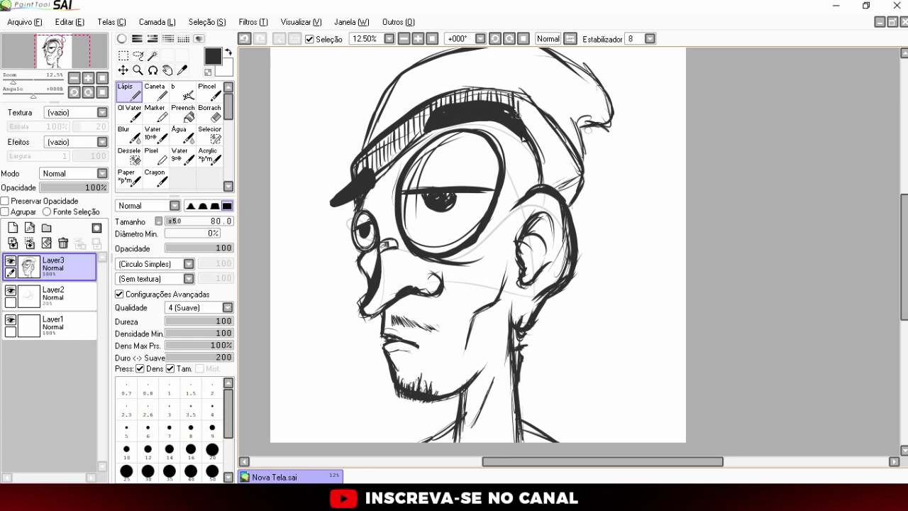
drag(525, 136, 522, 103)
mouse_move(538, 151)
mouse_down()
mouse_move(535, 113)
mouse_move(542, 122)
mouse_up()
mouse_move(557, 165)
mouse_down()
mouse_move(552, 132)
mouse_move(543, 183)
mouse_move(554, 151)
mouse_up()
mouse_move(561, 187)
mouse_down()
mouse_move(567, 163)
mouse_move(575, 166)
mouse_up()
drag(581, 193, 585, 169)
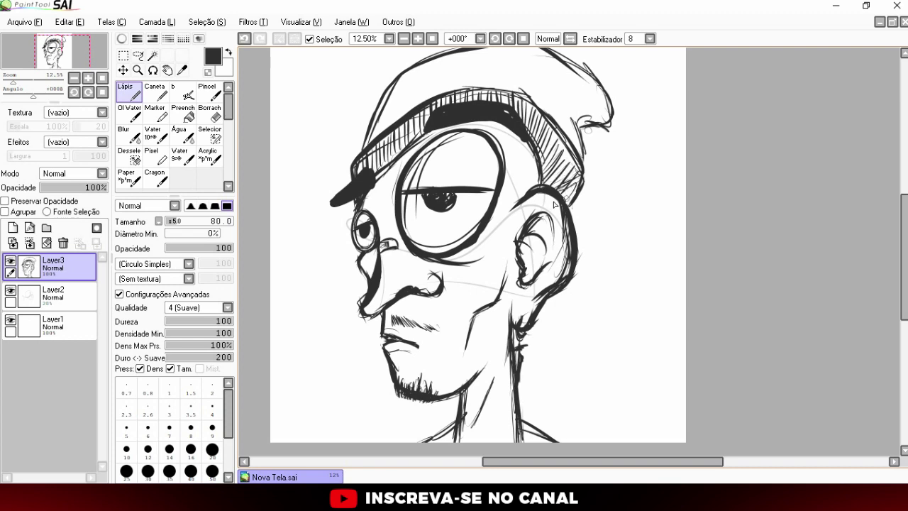
scroll(537, 241, down, 1)
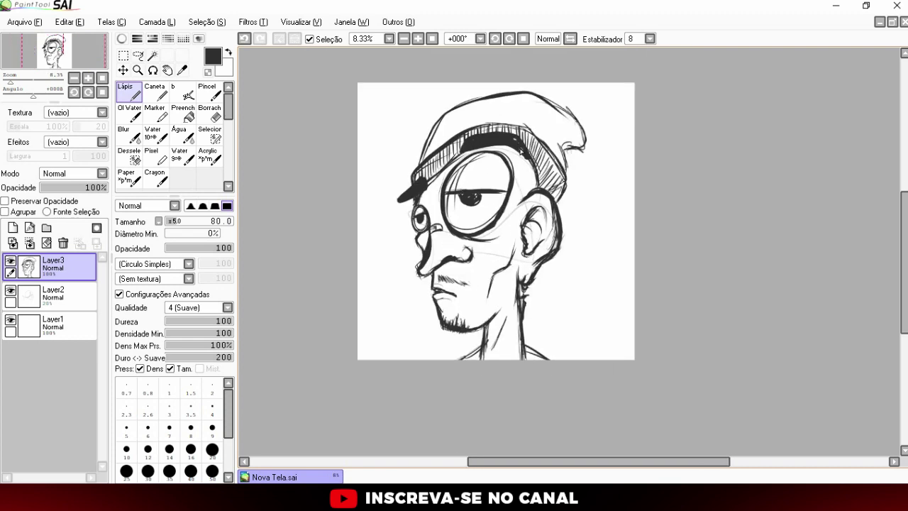
scroll(524, 174, up, 1)
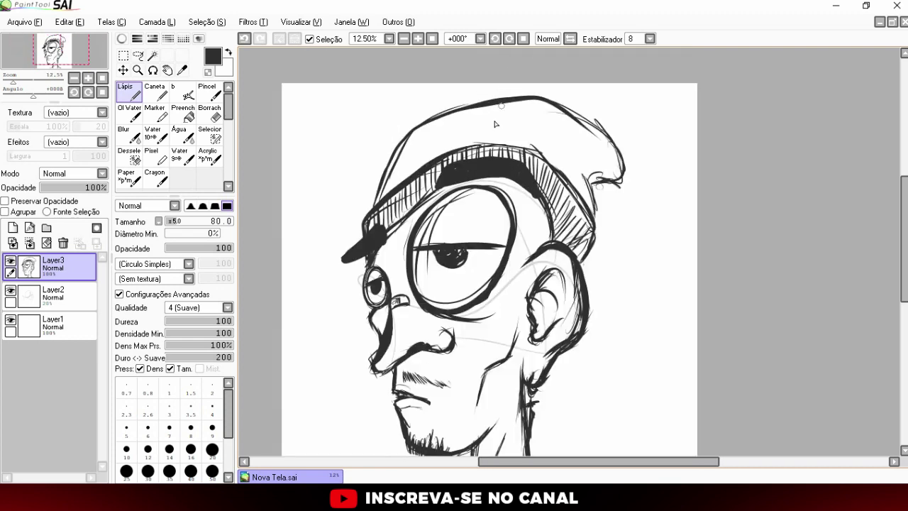
Draw beaded dreadlocks beside the ear, over and along the lens, and below the ear
mouse_move(537, 213)
mouse_down()
mouse_move(529, 295)
mouse_move(538, 214)
mouse_up()
mouse_move(486, 182)
mouse_down()
mouse_move(481, 213)
mouse_move(487, 178)
mouse_up()
mouse_move(415, 219)
mouse_down()
mouse_move(415, 276)
mouse_move(431, 200)
mouse_up()
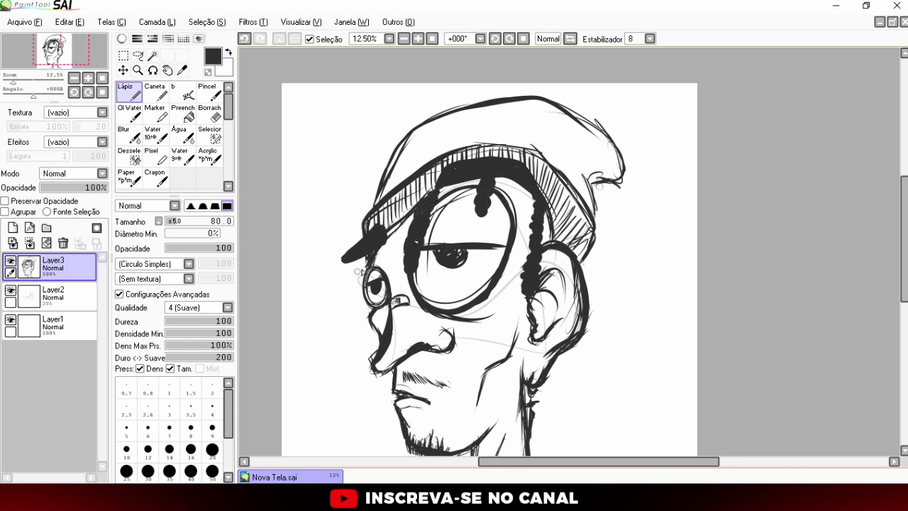
mouse_move(562, 355)
mouse_down()
mouse_move(565, 425)
mouse_move(563, 368)
mouse_up()
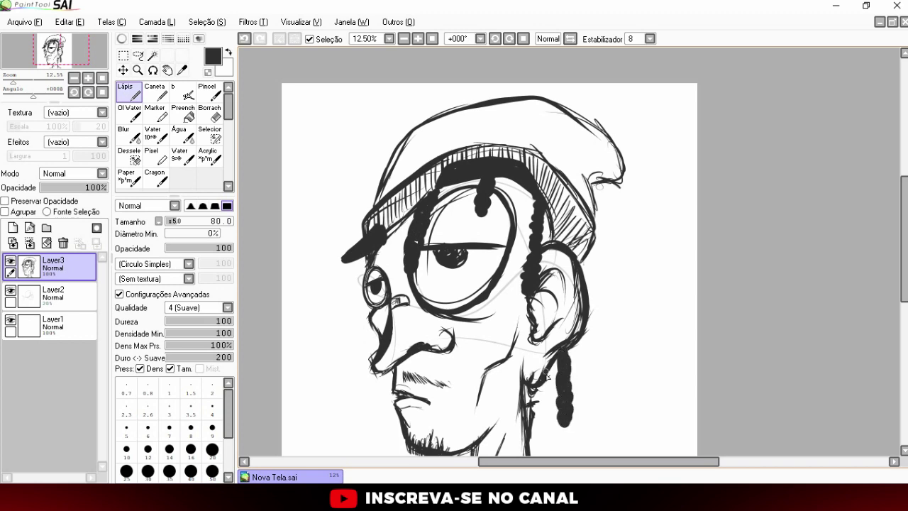
scroll(561, 355, down, 1)
scroll(591, 314, up, 1)
Add dreadlocks beside the chin, down the left side, behind the ear and left of the glasses
mouse_move(380, 275)
mouse_down()
mouse_move(374, 344)
mouse_move(376, 318)
mouse_up()
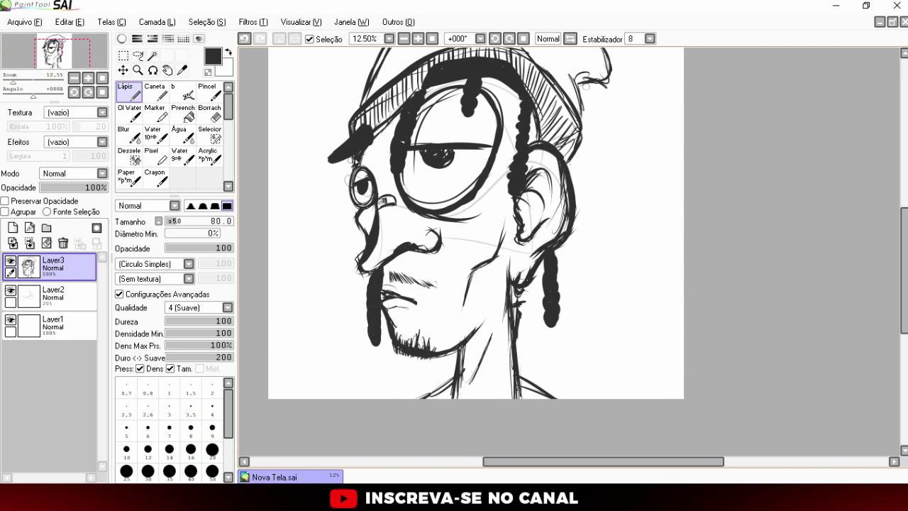
mouse_move(356, 158)
mouse_down()
mouse_move(332, 212)
mouse_move(342, 186)
mouse_up()
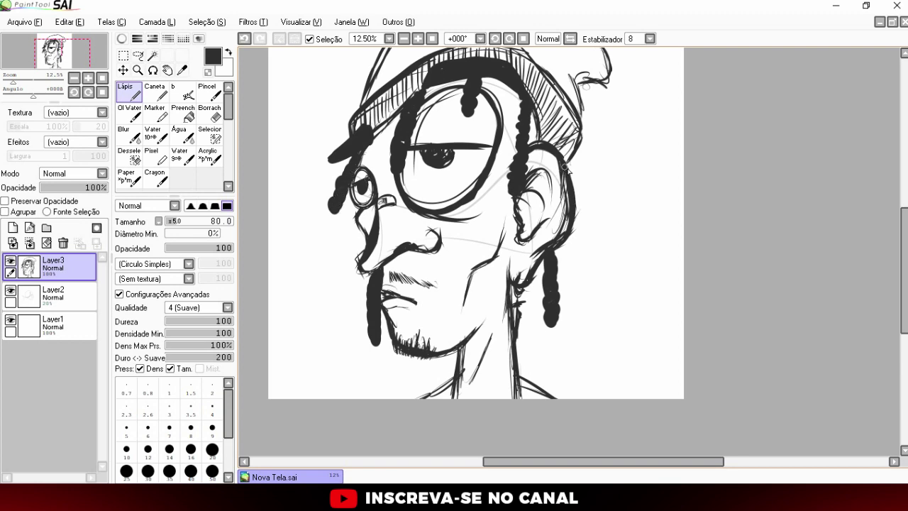
mouse_move(569, 171)
mouse_down()
mouse_move(582, 227)
mouse_move(577, 197)
mouse_up()
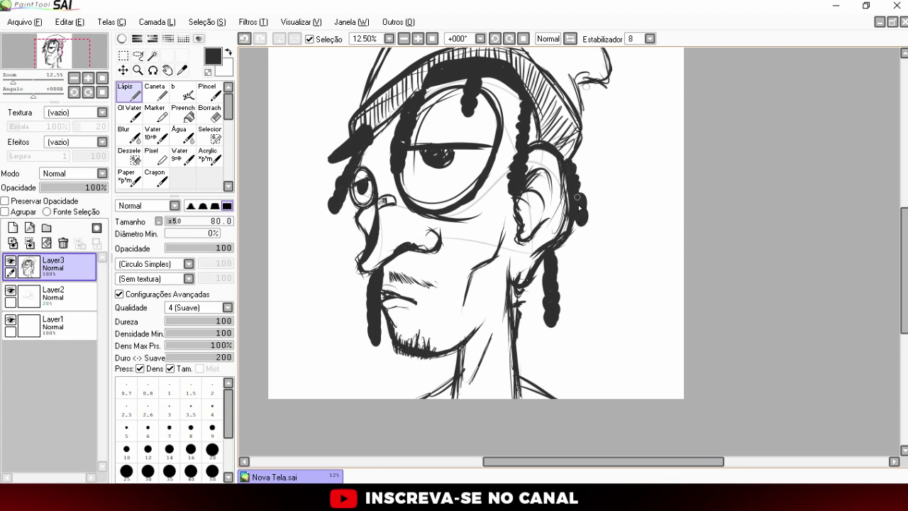
drag(563, 249, 565, 273)
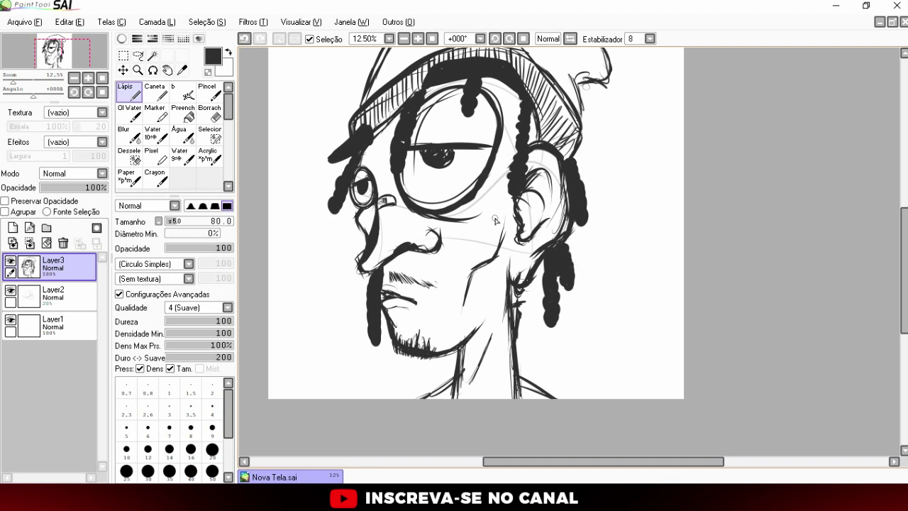
mouse_move(359, 229)
mouse_down()
mouse_move(347, 273)
mouse_move(352, 237)
mouse_up()
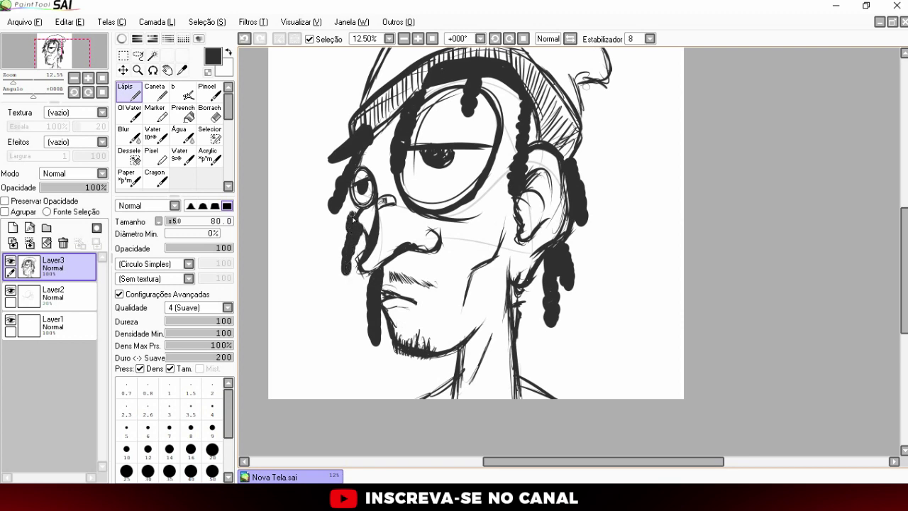
drag(347, 238, 346, 271)
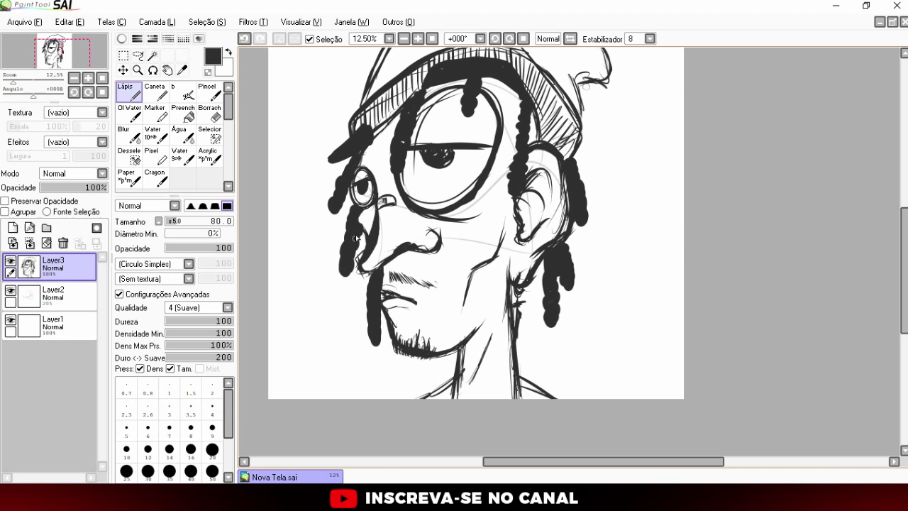
Add a beaded dreadlock below the ear, lengthen one behind it, and fill between brim and glasses
drag(540, 268, 532, 312)
drag(578, 174, 590, 210)
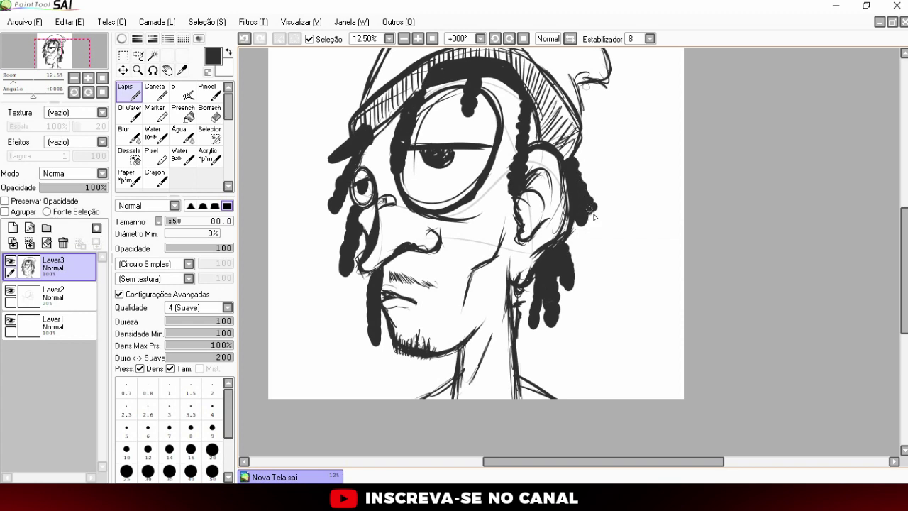
drag(376, 146, 380, 140)
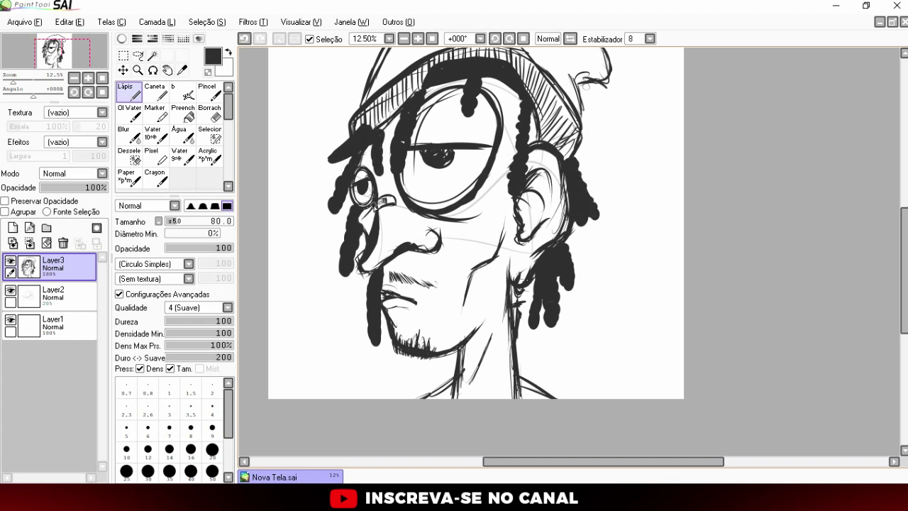
scroll(375, 208, down, 3)
scroll(407, 163, up, 1)
scroll(407, 163, up, 3)
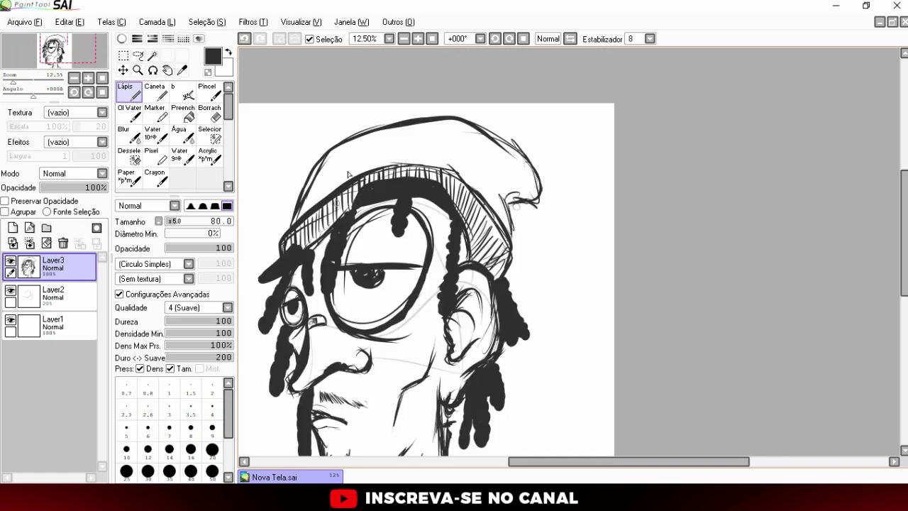
Fade Layer3 to 32% opacity and hide the Layer2 sketch
scroll(349, 173, down, 1)
click(11, 261)
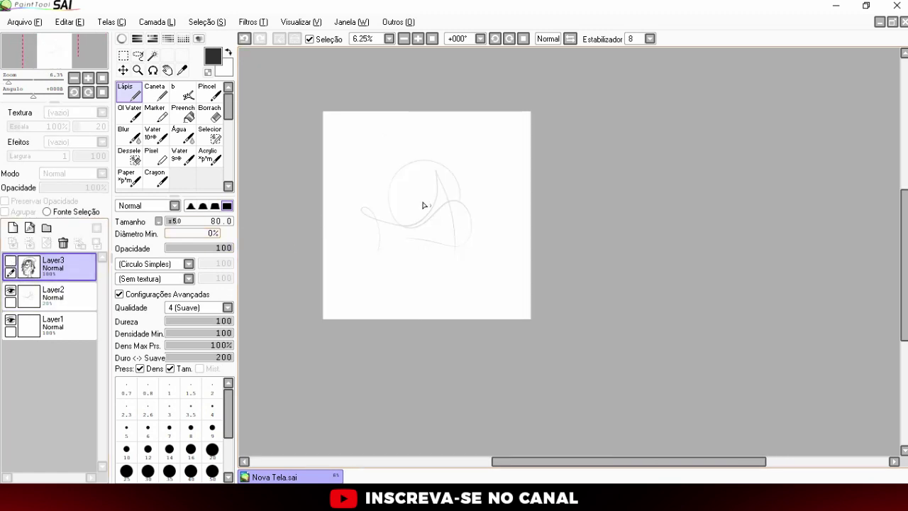
scroll(456, 210, up, 1)
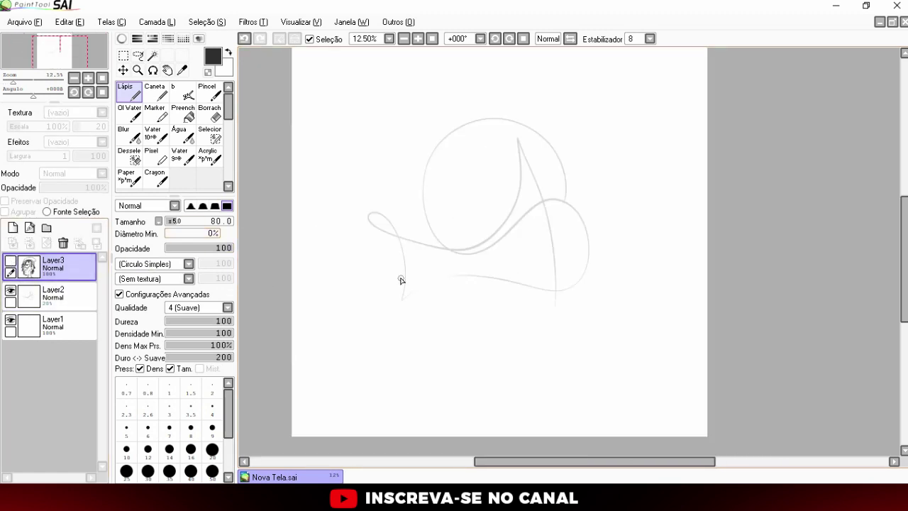
click(11, 262)
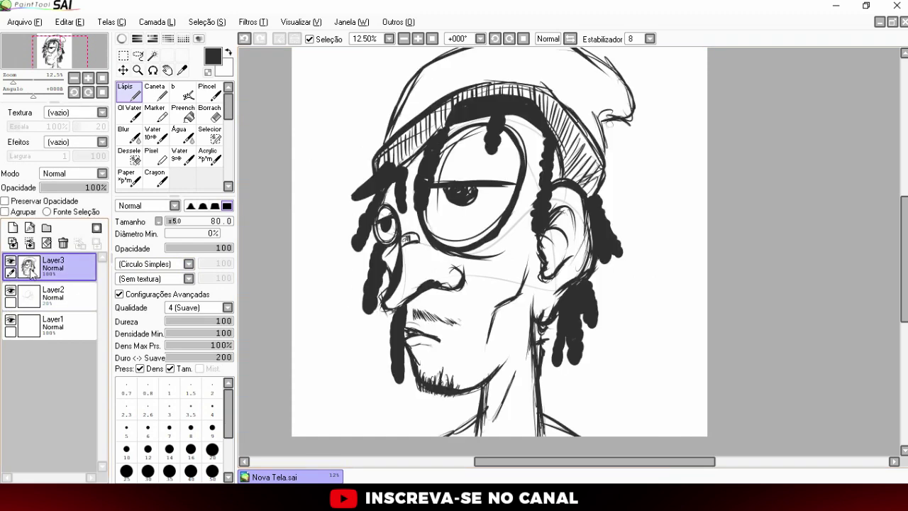
click(62, 191)
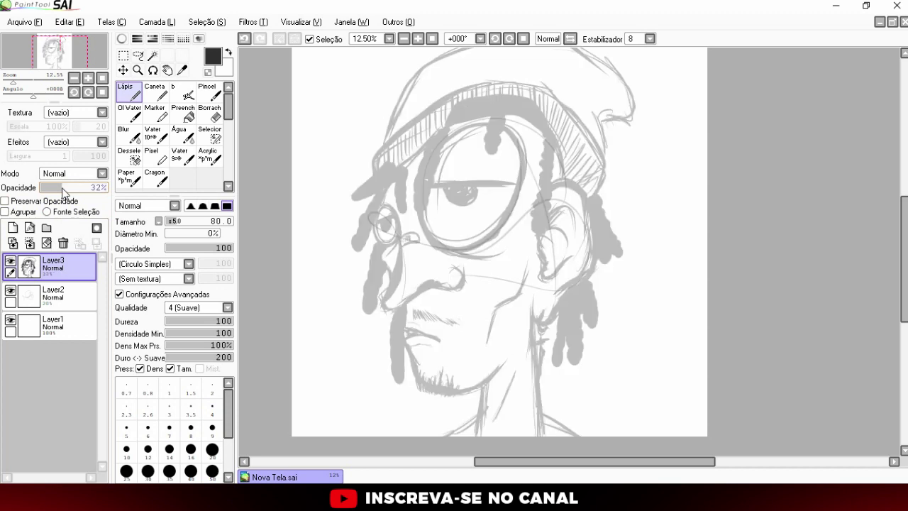
scroll(507, 355, down, 1)
scroll(480, 250, up, 1)
click(11, 291)
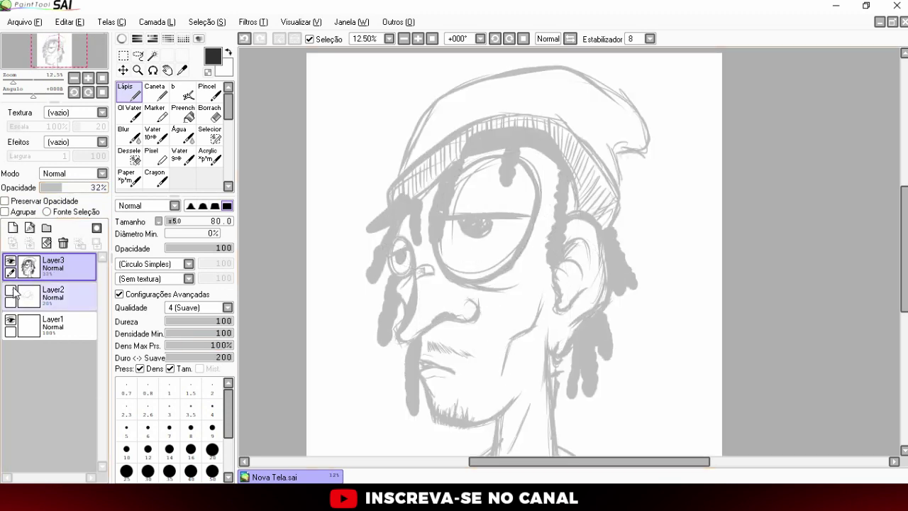
Add a new empty Layer4 and set the stabiliser to S-4
click(12, 228)
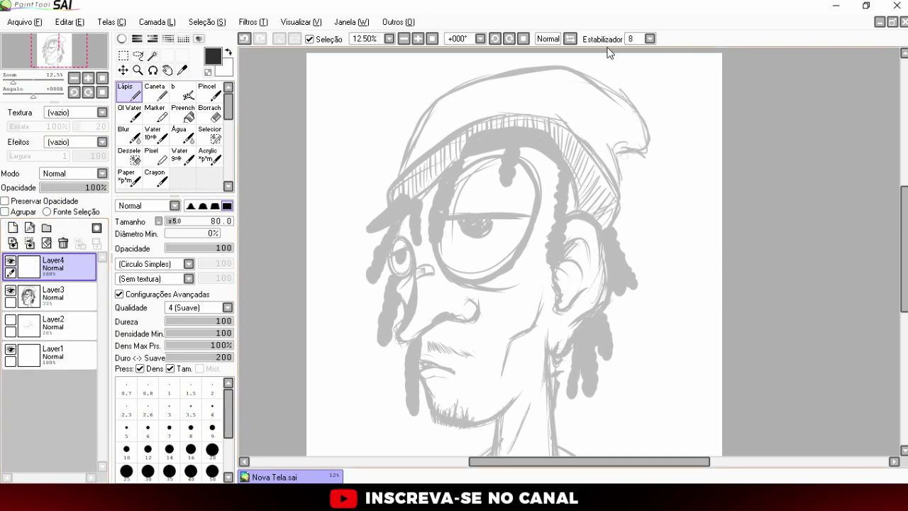
scroll(637, 69, up, 1)
click(651, 39)
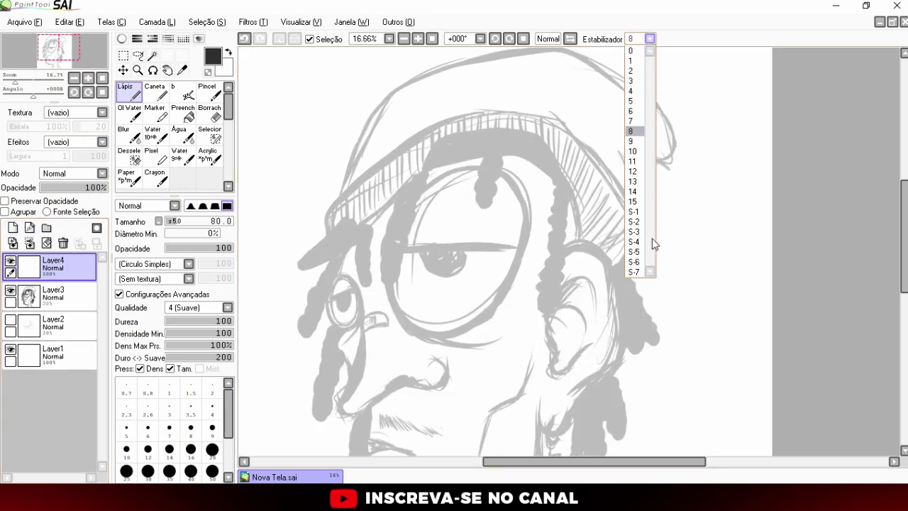
click(634, 241)
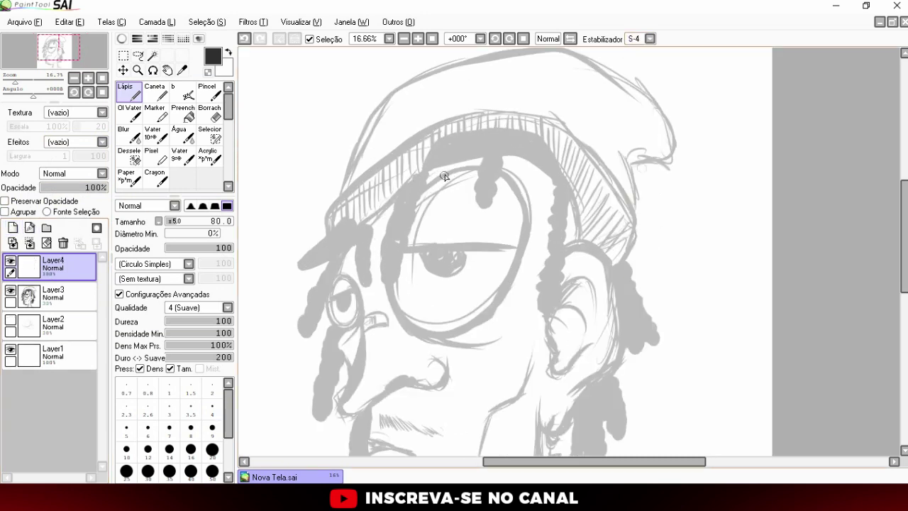
Ink the glasses lenses, eyelid line and tapered lower lens edges, plus the nose outline
mouse_move(439, 176)
mouse_down()
mouse_move(495, 319)
mouse_move(442, 176)
mouse_up()
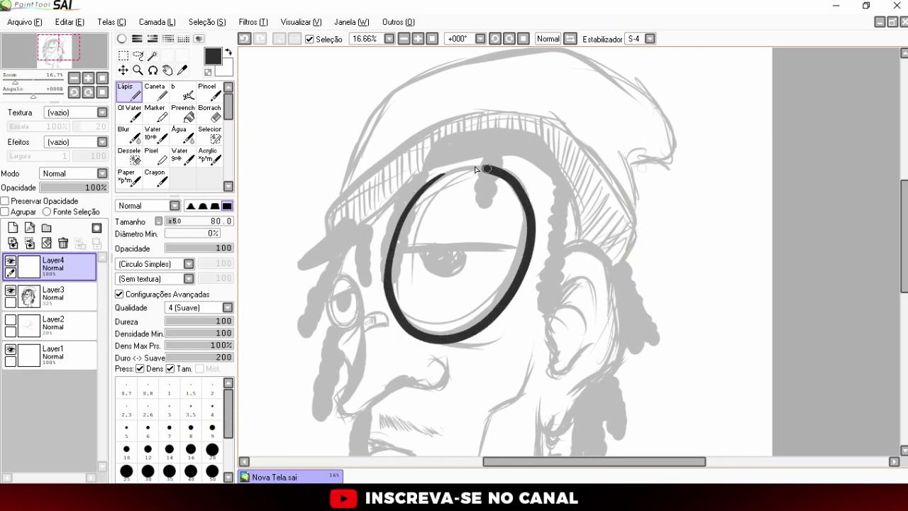
mouse_move(442, 176)
mouse_down()
mouse_move(392, 263)
mouse_move(436, 249)
mouse_move(527, 249)
mouse_up()
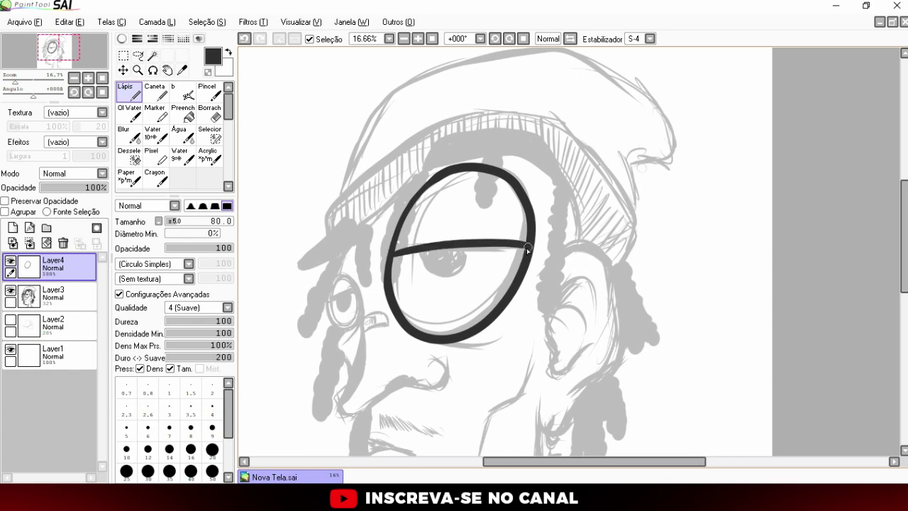
scroll(438, 263, up, 3)
mouse_move(405, 244)
mouse_down()
mouse_move(438, 315)
mouse_move(542, 294)
mouse_move(557, 230)
mouse_up()
scroll(539, 298, down, 3)
scroll(496, 319, up, 2)
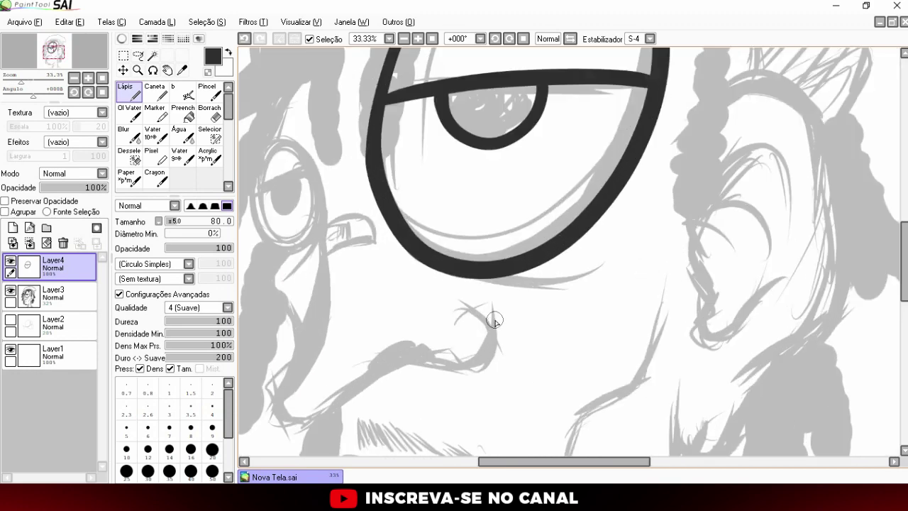
mouse_move(398, 239)
mouse_down()
mouse_move(452, 270)
mouse_move(613, 265)
mouse_up()
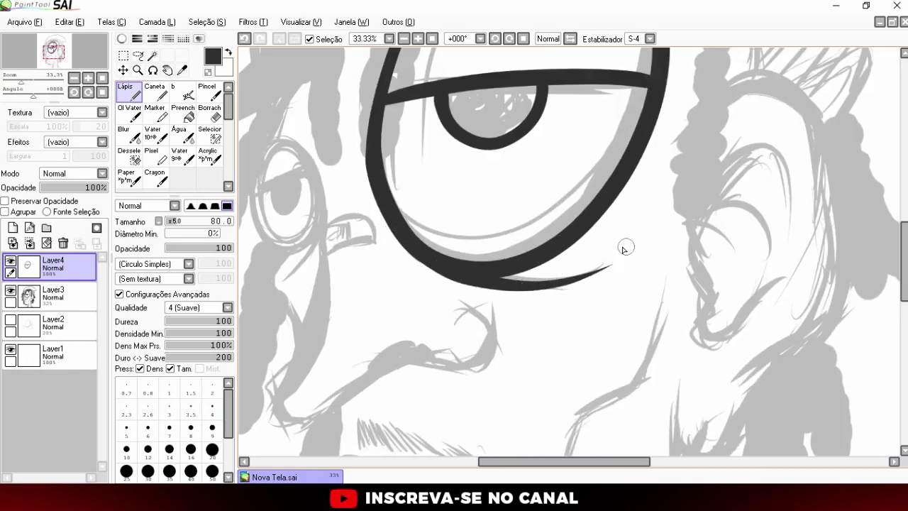
drag(475, 272, 589, 253)
scroll(618, 212, down, 3)
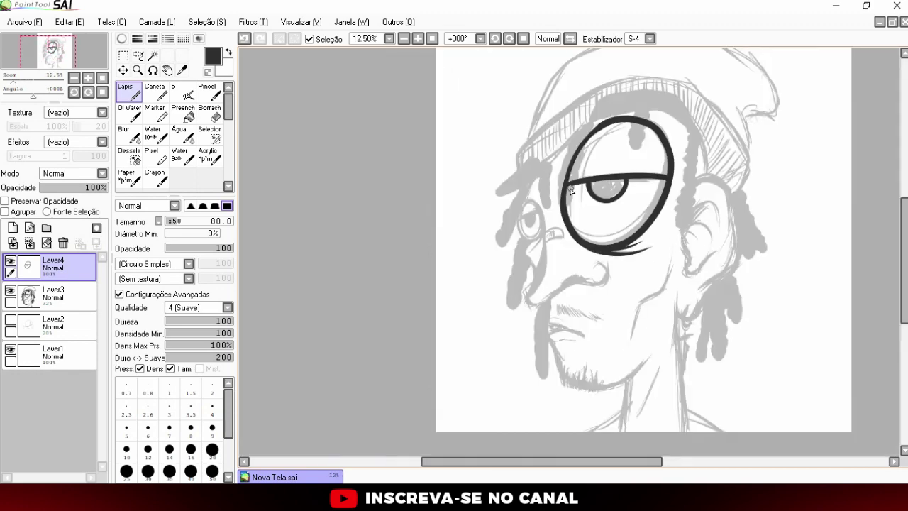
scroll(562, 273, up, 2)
scroll(507, 200, down, 2)
scroll(477, 233, up, 3)
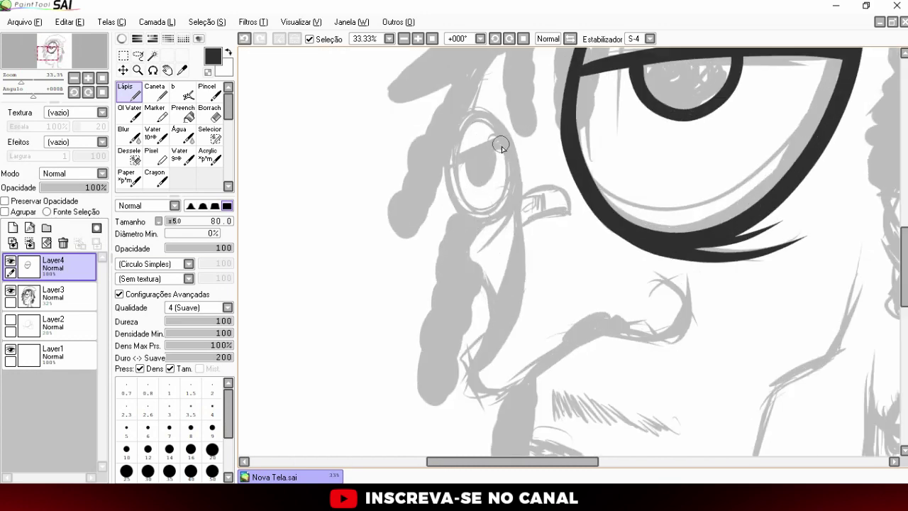
drag(509, 152, 598, 329)
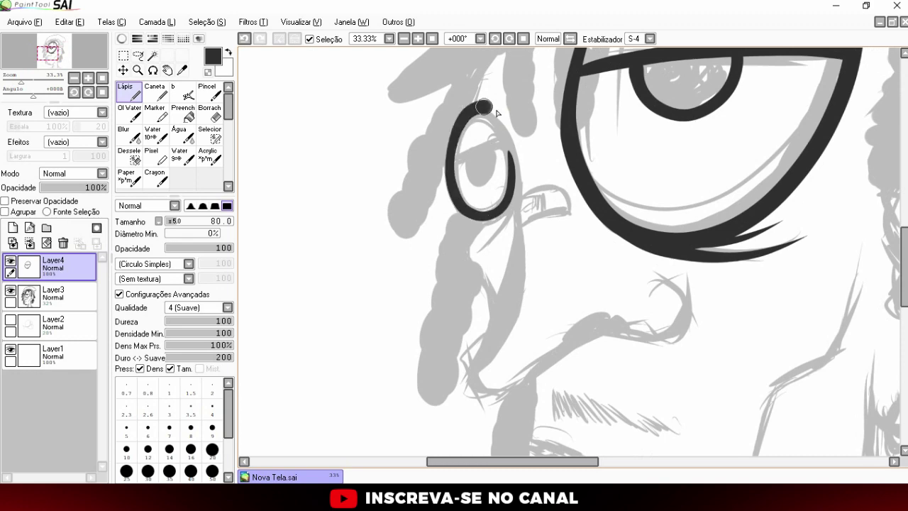
Dot the nose bandage with a smaller brush
scroll(568, 298, up, 2)
scroll(553, 227, up, 2)
click(571, 180)
click(611, 186)
key(bracketleft)
click(645, 195)
click(568, 244)
click(606, 241)
click(644, 247)
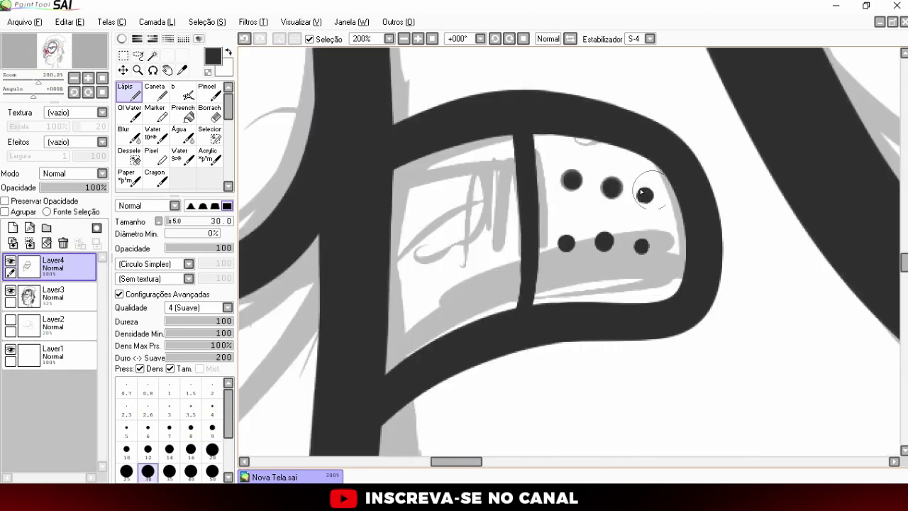
Ink the jaw line and thick strokes inside the ear, undoing one stray stroke
scroll(593, 337, down, 4)
drag(589, 358, 660, 230)
drag(745, 188, 699, 231)
mouse_move(763, 71)
mouse_down()
mouse_move(702, 220)
mouse_move(710, 198)
mouse_up()
mouse_move(703, 279)
mouse_down()
mouse_move(628, 357)
mouse_move(729, 241)
mouse_up()
mouse_move(639, 110)
mouse_down()
mouse_move(724, 184)
mouse_move(703, 128)
mouse_move(727, 199)
mouse_up()
key(ctrl+z)
Draw the earring loop, pendant and crossbar
scroll(674, 231, down, 1)
scroll(674, 231, up, 2)
scroll(674, 231, up, 1)
mouse_move(596, 149)
mouse_down()
mouse_move(579, 234)
mouse_move(582, 433)
mouse_move(582, 287)
mouse_move(611, 252)
mouse_up()
scroll(582, 288, down, 2)
scroll(582, 287, up, 1)
drag(571, 287, 663, 344)
Ink the neck and shoulder lines and the mouth and jaw
drag(465, 284, 383, 344)
drag(532, 202, 474, 316)
scroll(479, 261, up, 1)
mouse_move(433, 184)
mouse_down()
mouse_move(383, 245)
mouse_move(589, 298)
mouse_up()
scroll(293, 260, down, 3)
Outline the cap brim and fill its band solid black
mouse_move(284, 241)
mouse_down()
mouse_move(596, 266)
mouse_move(543, 146)
mouse_up()
scroll(348, 156, up, 2)
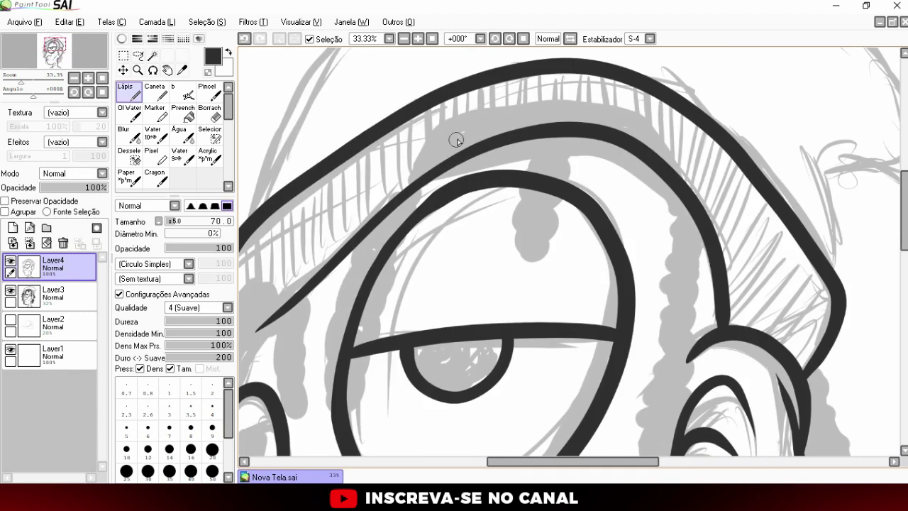
drag(440, 125, 419, 174)
drag(426, 170, 674, 220)
mouse_move(673, 179)
mouse_down()
mouse_move(490, 146)
mouse_move(645, 138)
mouse_move(661, 166)
mouse_up()
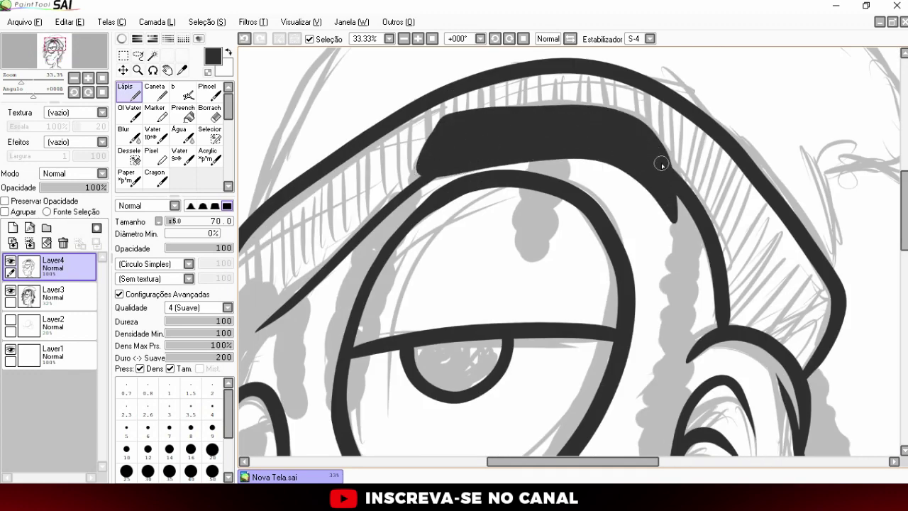
scroll(660, 166, down, 1)
drag(545, 148, 465, 225)
Hatch the moustache above the lip
scroll(547, 173, up, 3)
scroll(578, 234, down, 1)
scroll(561, 178, down, 1)
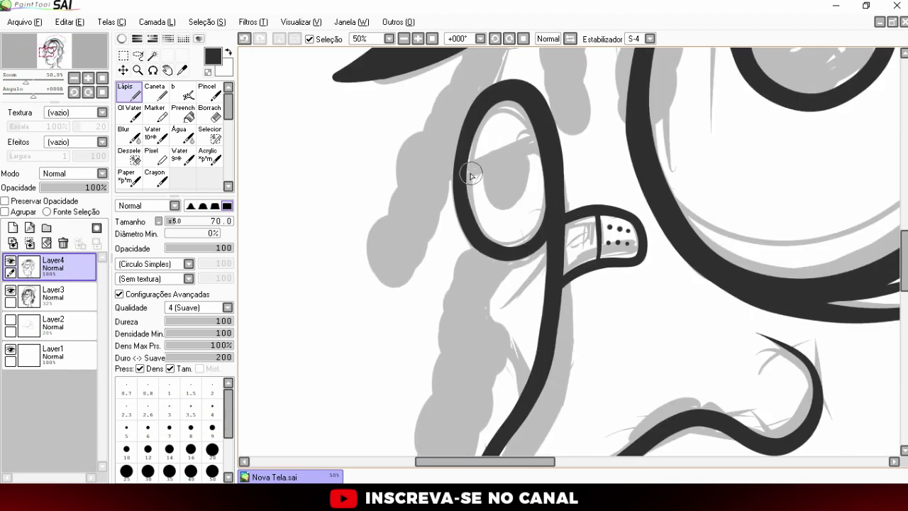
scroll(539, 92, up, 1)
scroll(304, 203, down, 3)
scroll(474, 204, up, 2)
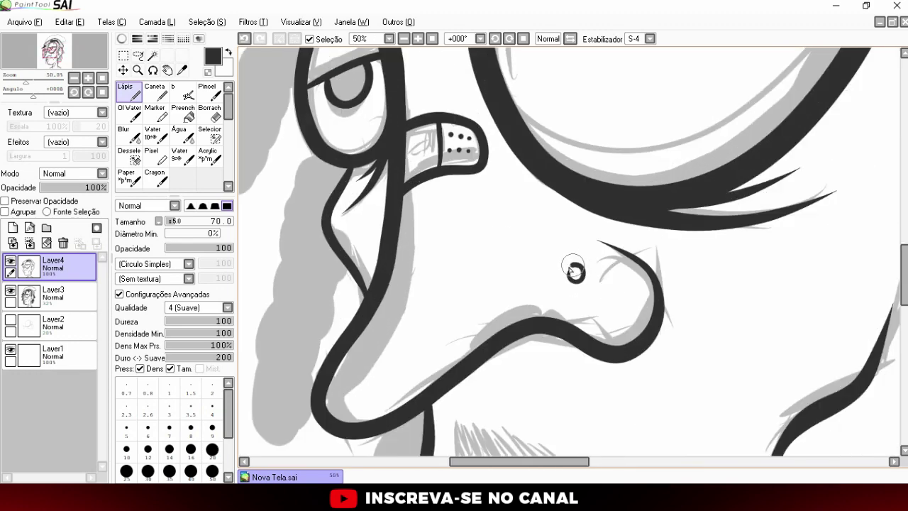
mouse_move(474, 205)
mouse_down()
mouse_move(531, 253)
mouse_move(588, 243)
mouse_up()
scroll(588, 243, down, 1)
Hatch the beard along the chin
mouse_move(468, 202)
mouse_down()
mouse_move(547, 228)
mouse_move(539, 217)
mouse_up()
drag(497, 248, 507, 213)
drag(472, 153, 462, 132)
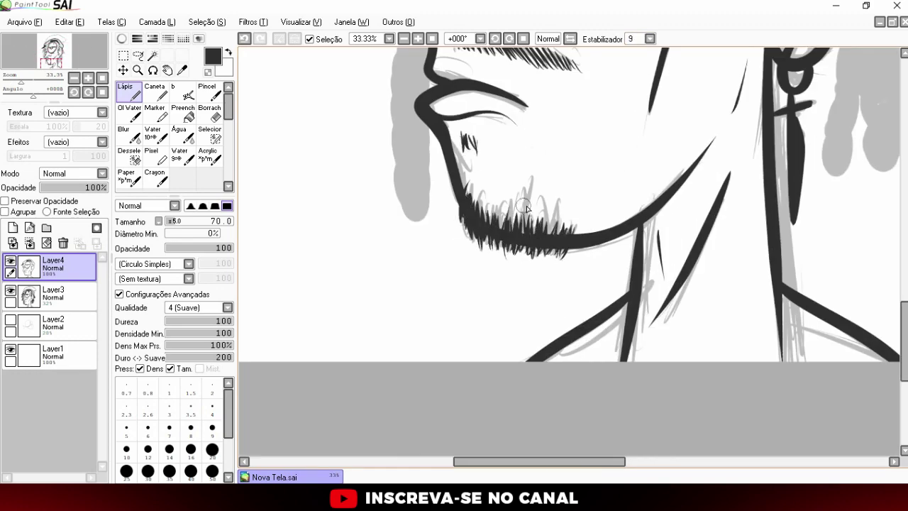
drag(539, 227, 525, 203)
scroll(569, 229, down, 5)
scroll(569, 229, up, 3)
scroll(569, 229, up, 2)
Paint thick dreadlocks beside and behind the ear
drag(440, 114, 418, 316)
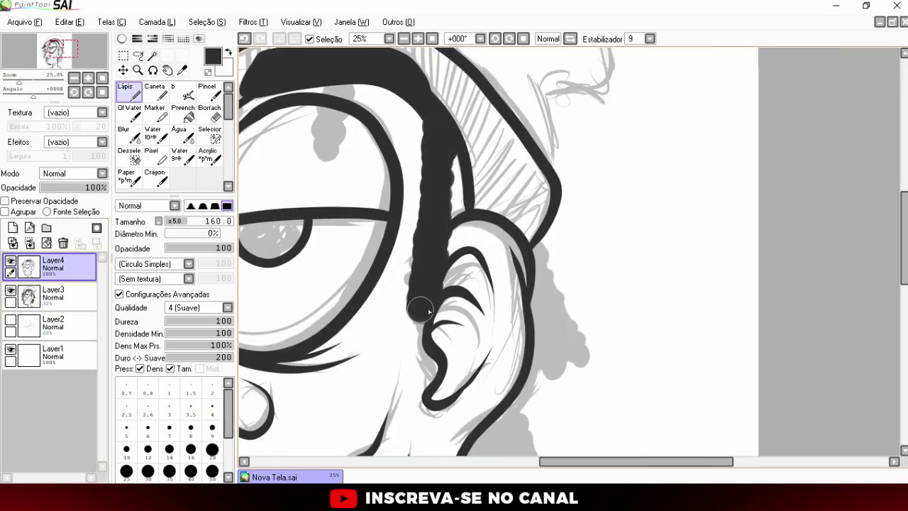
drag(538, 245, 580, 343)
drag(543, 383, 542, 289)
scroll(541, 290, up, 1)
drag(568, 199, 582, 333)
drag(533, 426, 512, 273)
scroll(512, 273, down, 3)
scroll(507, 263, up, 3)
Darken the area under the lip and add a dreadlock beside the nose
drag(508, 238, 497, 380)
scroll(499, 309, down, 1)
scroll(487, 107, up, 1)
drag(454, 169, 426, 349)
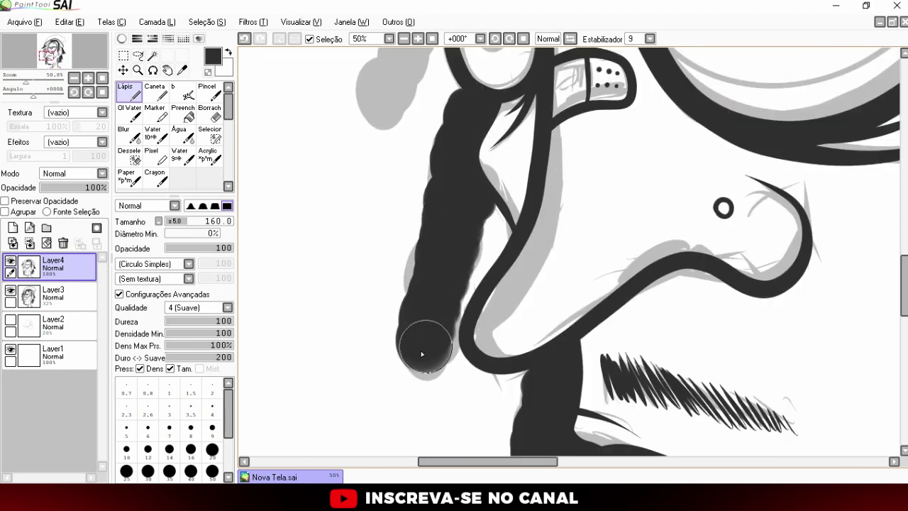
scroll(426, 349, down, 2)
Paint more dreadlocks around the face and over the top of the head
drag(536, 234, 528, 319)
drag(489, 287, 440, 391)
scroll(563, 102, up, 1)
drag(563, 102, 567, 206)
drag(475, 120, 419, 301)
drag(489, 294, 475, 344)
scroll(358, 190, down, 2)
Ink the cap outline with bold strokes
drag(340, 227, 631, 238)
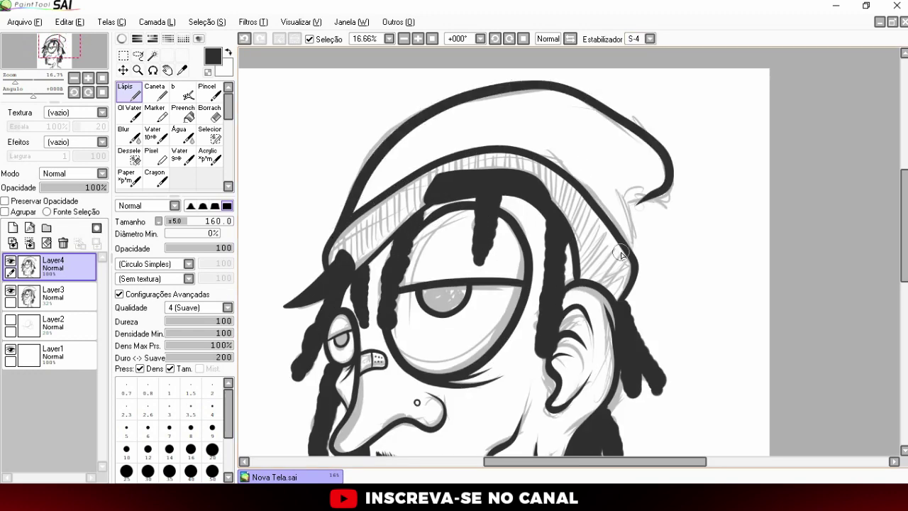
drag(638, 171, 611, 256)
scroll(610, 257, down, 2)
scroll(567, 213, up, 2)
drag(582, 174, 550, 256)
scroll(475, 231, up, 1)
Hatch the cap brim left to right with a smaller brush
key(bracketleft)
key(bracketleft)
key(bracketleft)
mouse_move(334, 181)
mouse_down()
mouse_move(330, 227)
mouse_move(339, 249)
mouse_up()
drag(362, 159, 353, 238)
drag(387, 128, 374, 220)
mouse_move(433, 111)
mouse_down()
mouse_move(447, 151)
mouse_move(447, 138)
mouse_up()
drag(460, 98, 455, 122)
drag(482, 88, 479, 122)
drag(505, 83, 511, 107)
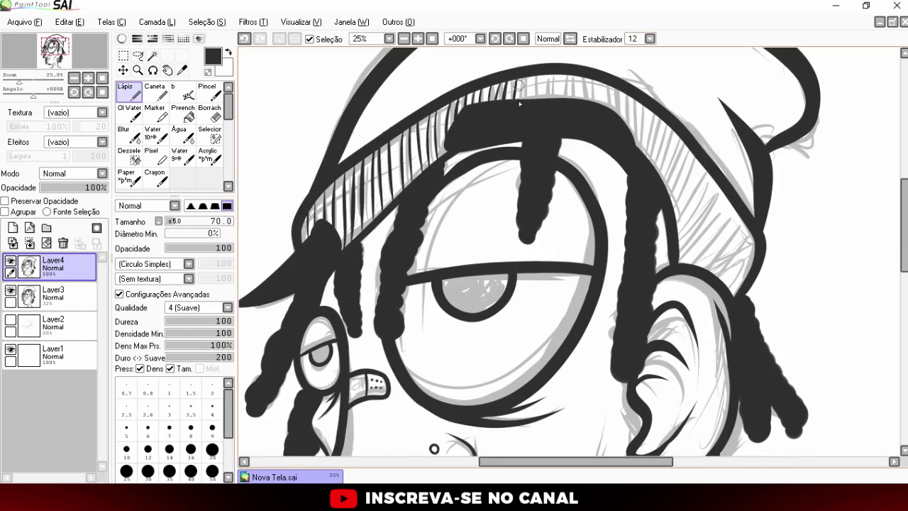
mouse_move(619, 93)
mouse_down()
mouse_move(645, 149)
mouse_move(692, 188)
mouse_move(727, 245)
mouse_up()
drag(684, 220, 748, 281)
scroll(733, 289, down, 3)
scroll(589, 278, down, 3)
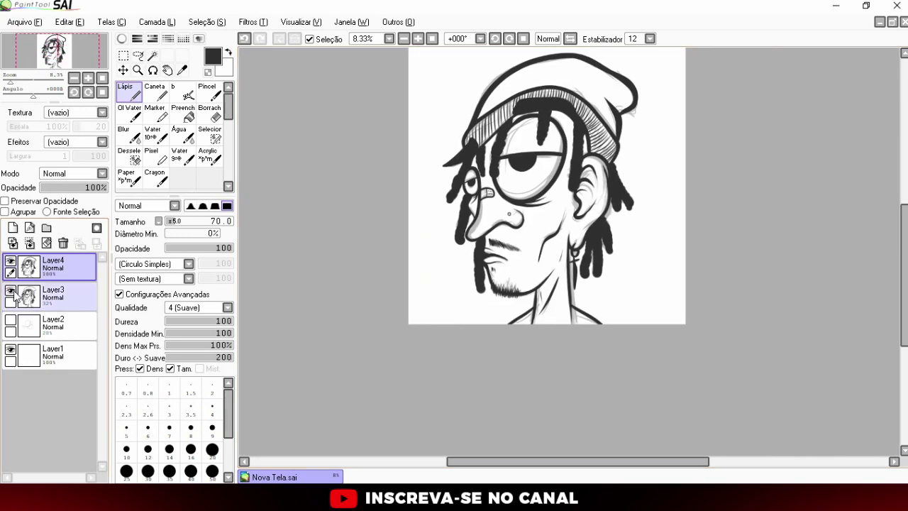
Hide Layer4's inks, show Layer2's rough sketch, and recentre the canvas
scroll(589, 279, up, 1)
scroll(590, 278, down, 1)
scroll(631, 169, up, 1)
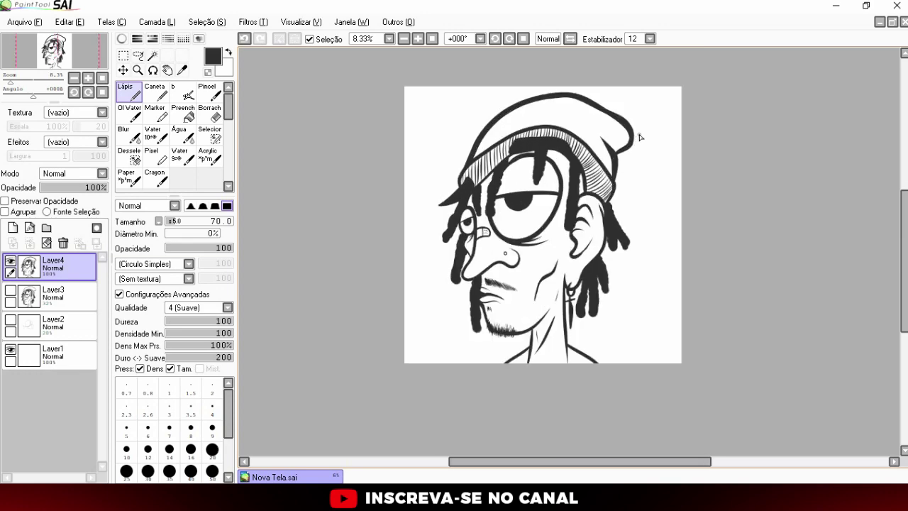
scroll(643, 169, up, 1)
scroll(553, 356, down, 1)
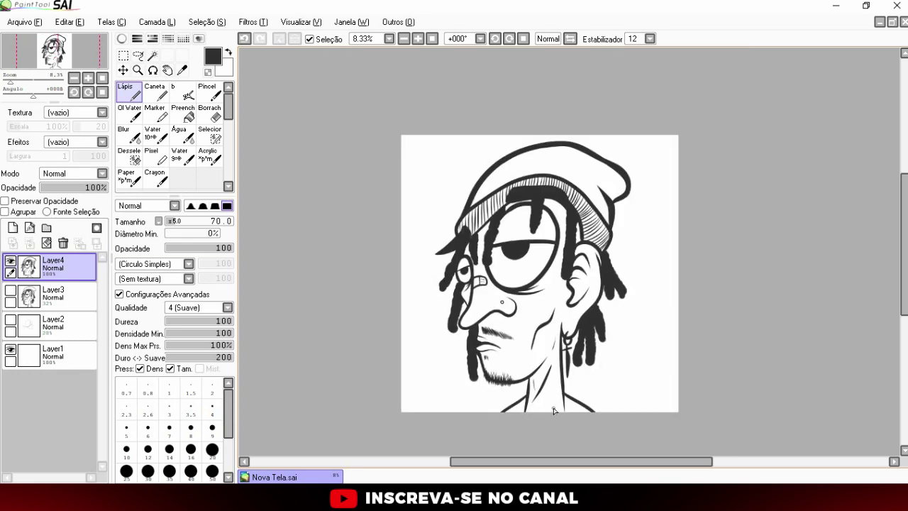
scroll(551, 405, up, 2)
scroll(564, 366, down, 1)
click(10, 261)
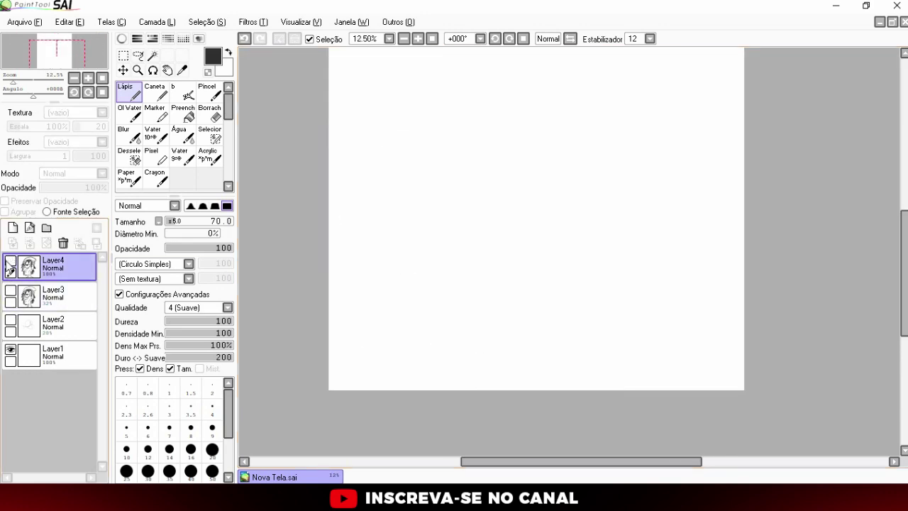
click(10, 320)
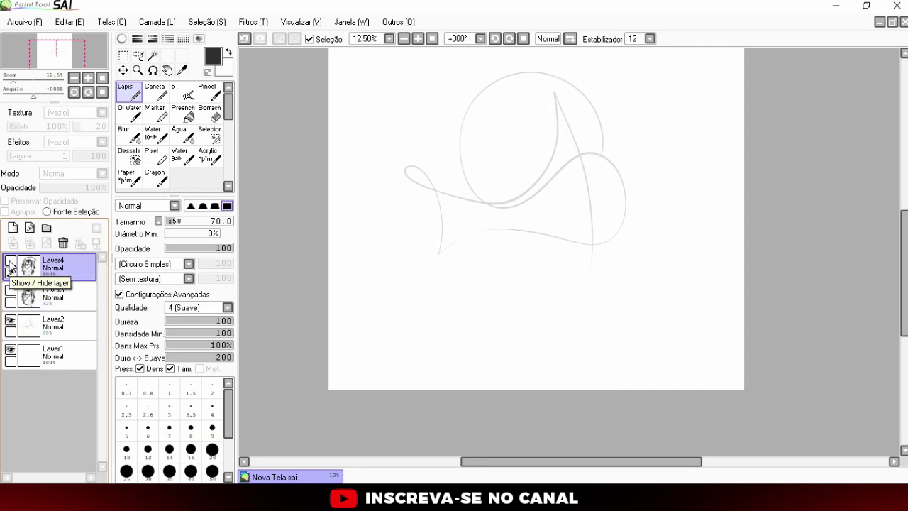
drag(610, 379, 642, 440)
Toggle Layer4's inks off and back on to compare them with the sketch
click(10, 261)
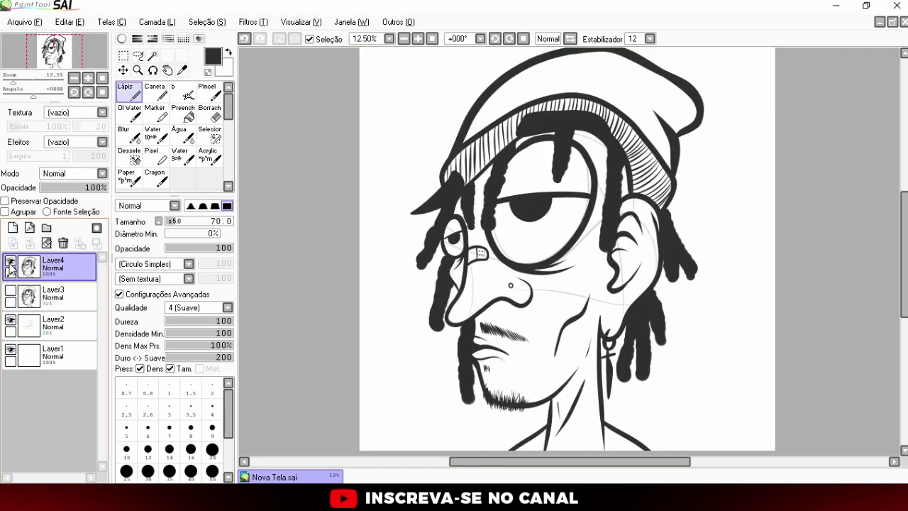
click(9, 262)
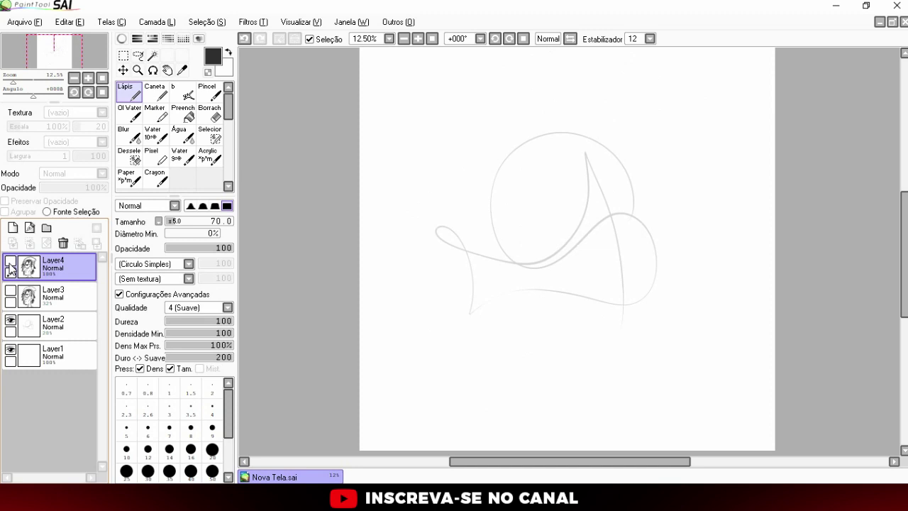
click(10, 262)
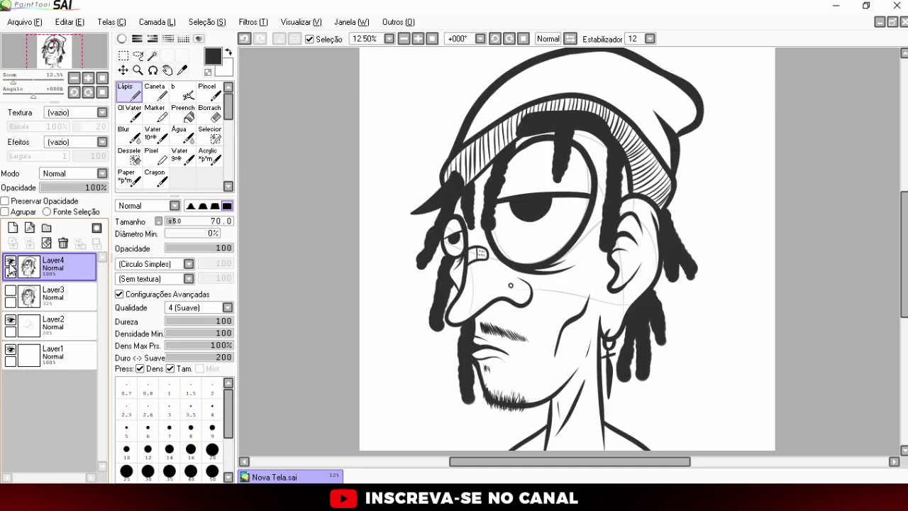
scroll(474, 287, up, 1)
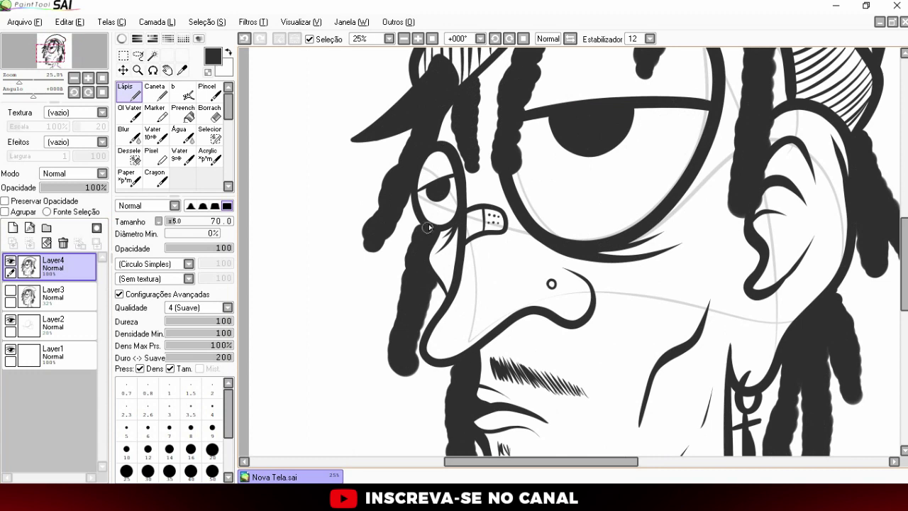
Fill the gap between the dreadlock and the face outline on Layer4
scroll(428, 228, up, 1)
scroll(447, 232, up, 1)
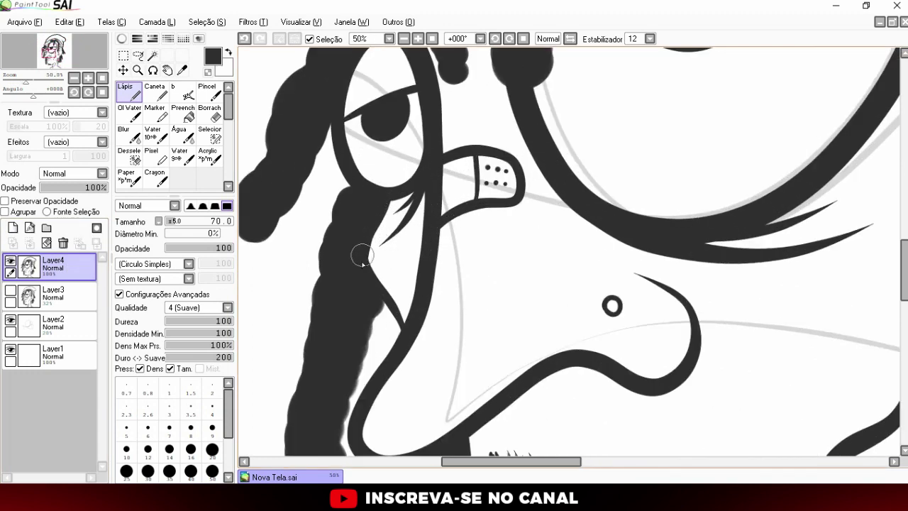
drag(375, 293, 400, 329)
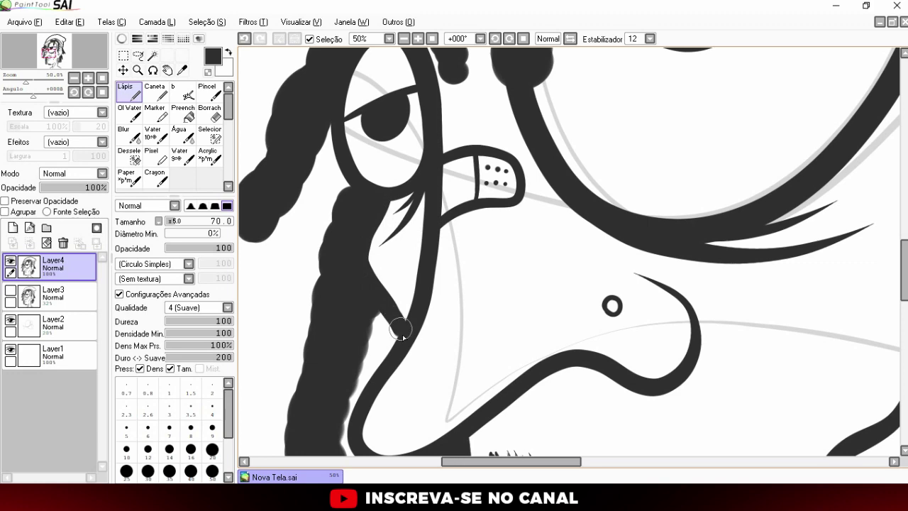
Set the stabilizer to S-3 and retrace the neck and shoulder lines thicker, joining the jaw
click(650, 39)
click(633, 239)
scroll(519, 185, down, 3)
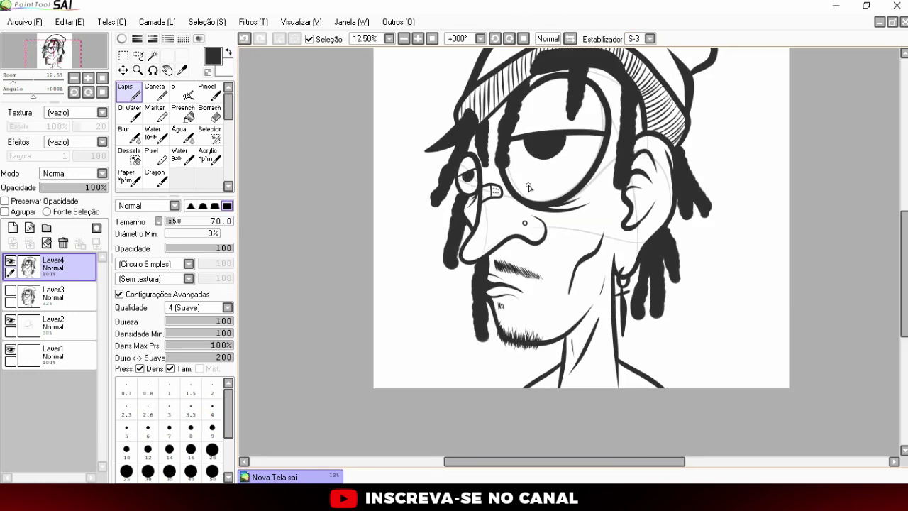
scroll(660, 355, up, 2)
scroll(593, 245, down, 1)
scroll(523, 334, up, 3)
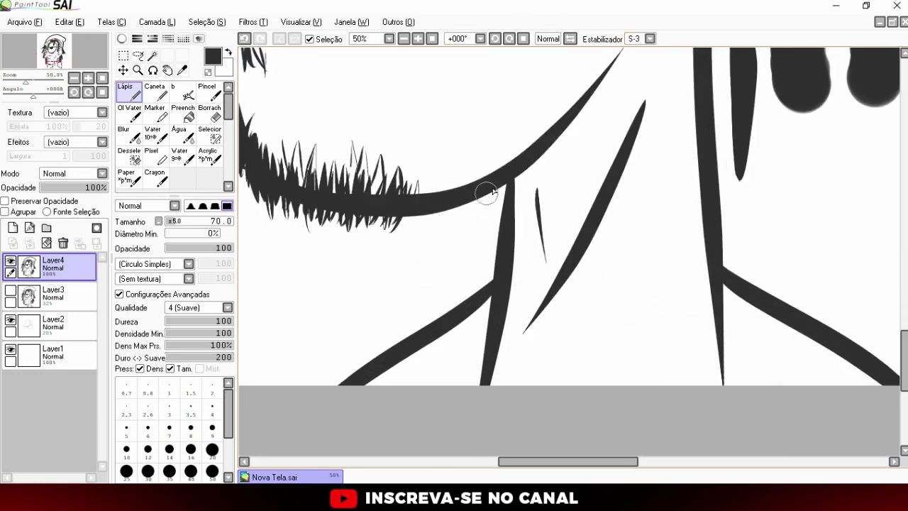
drag(505, 184, 486, 338)
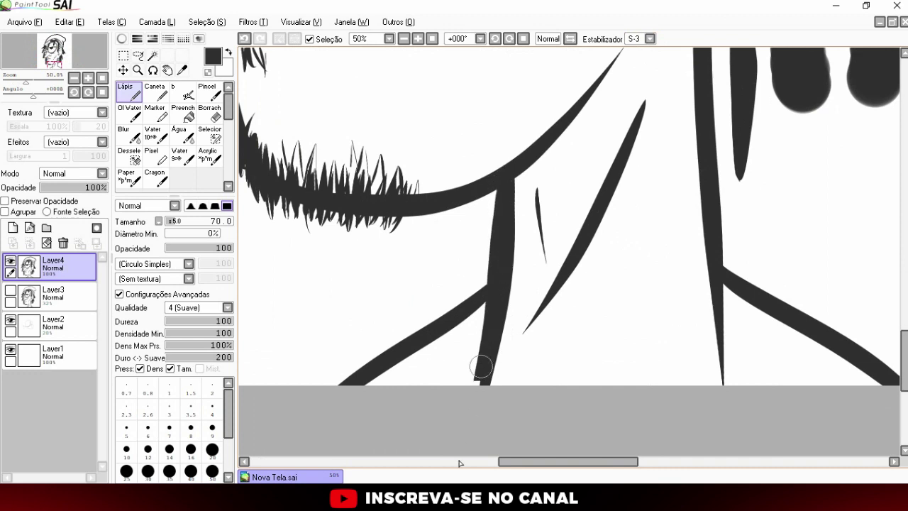
drag(487, 284, 396, 349)
drag(330, 387, 422, 331)
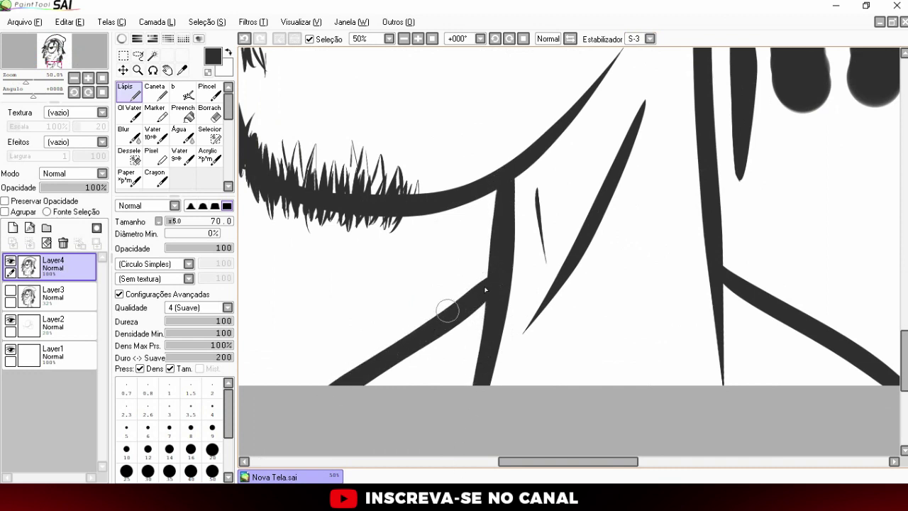
Zoom in and out across the drawing to review the clean Layer4 inks
scroll(653, 230, down, 3)
scroll(690, 263, up, 2)
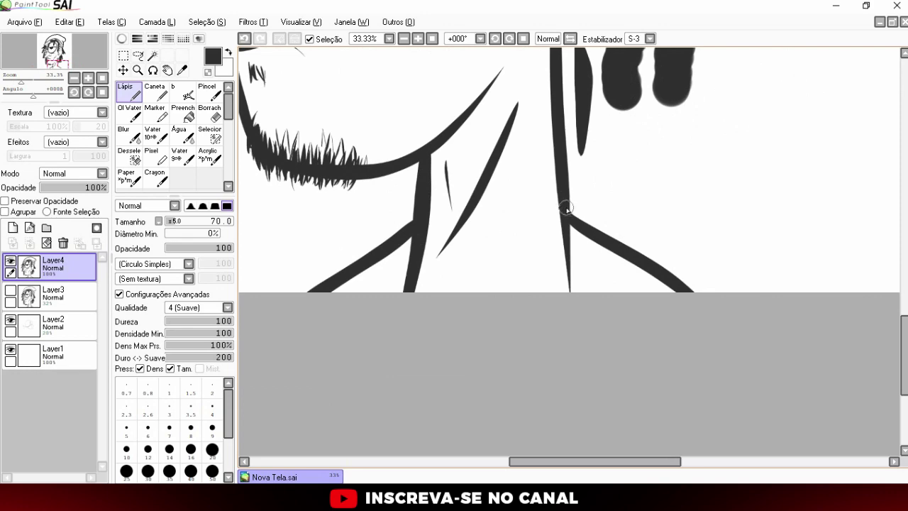
scroll(530, 170, down, 2)
scroll(678, 226, up, 1)
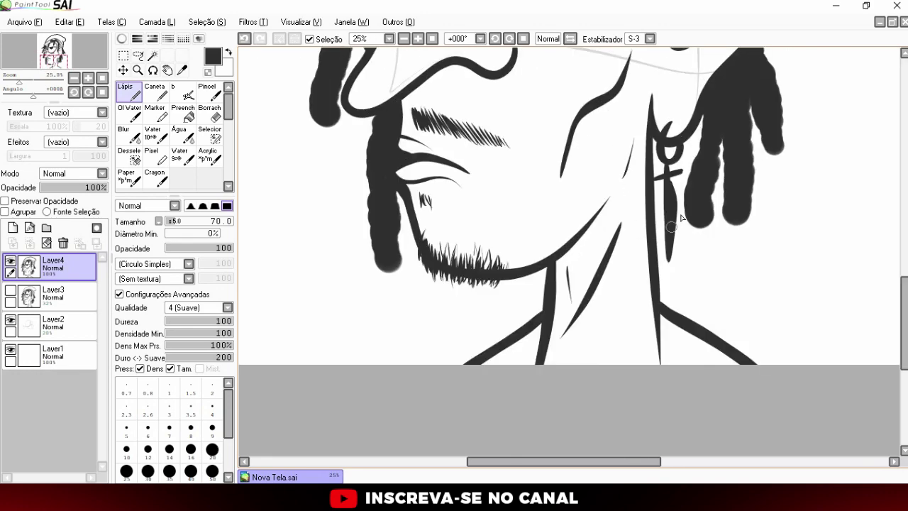
scroll(548, 224, down, 1)
scroll(532, 166, up, 1)
scroll(496, 112, down, 1)
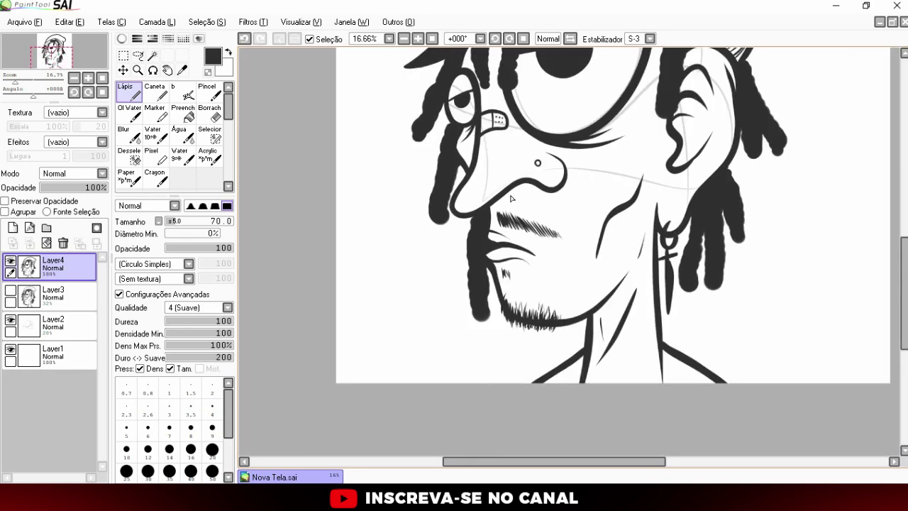
scroll(542, 158, up, 2)
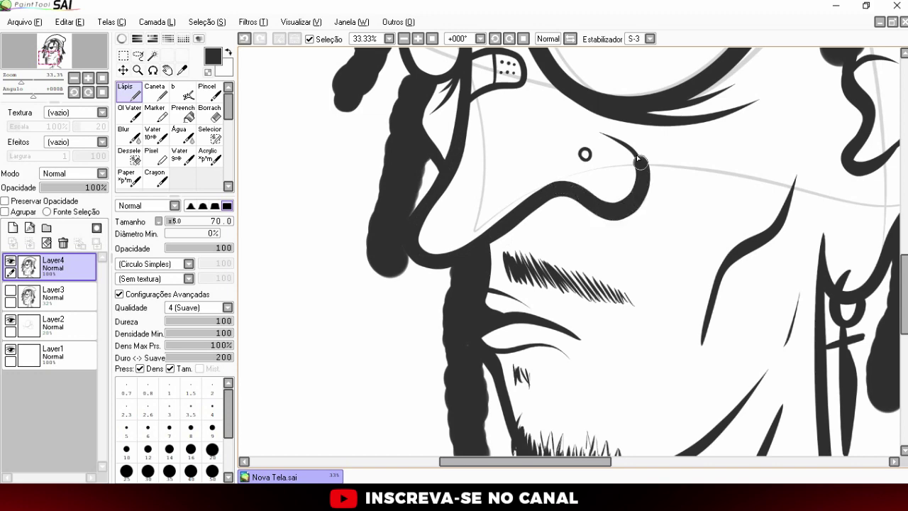
scroll(550, 106, down, 5)
scroll(497, 163, up, 1)
scroll(478, 169, up, 2)
scroll(567, 204, down, 2)
scroll(569, 205, up, 2)
scroll(569, 213, down, 1)
scroll(572, 228, down, 2)
scroll(578, 244, up, 1)
scroll(576, 242, up, 2)
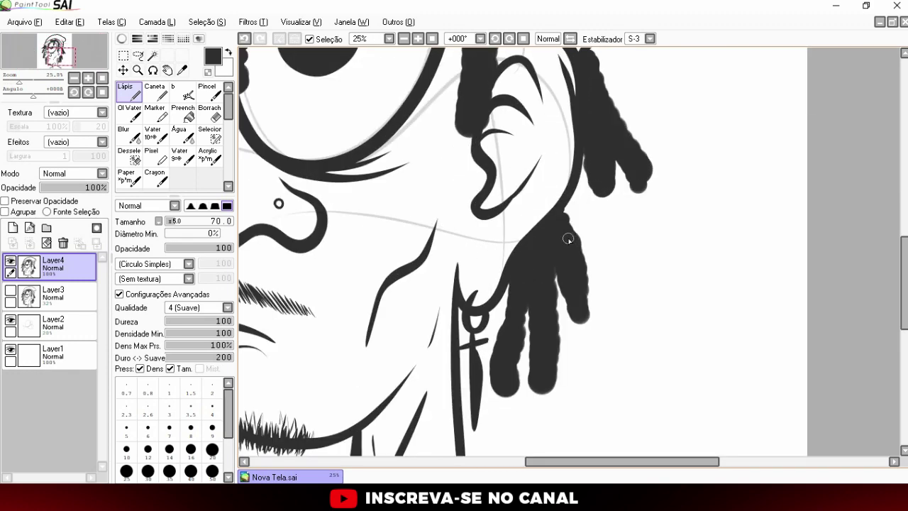
scroll(564, 233, down, 1)
scroll(562, 230, up, 1)
scroll(562, 155, down, 1)
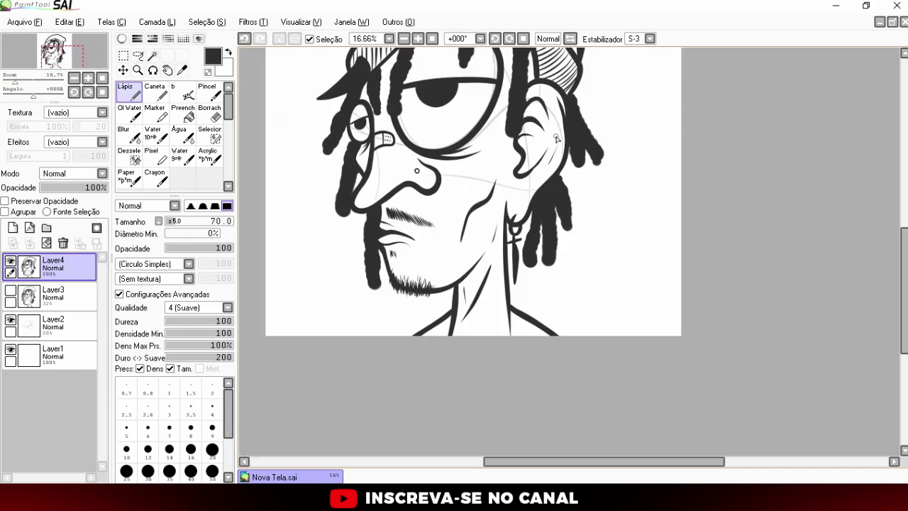
scroll(563, 156, down, 4)
scroll(563, 155, up, 4)
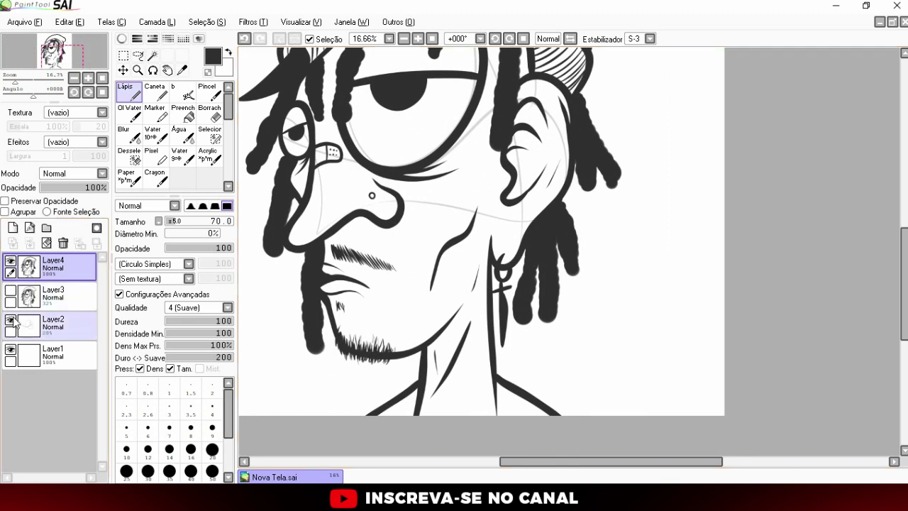
scroll(14, 323, down, 2)
scroll(17, 270, up, 1)
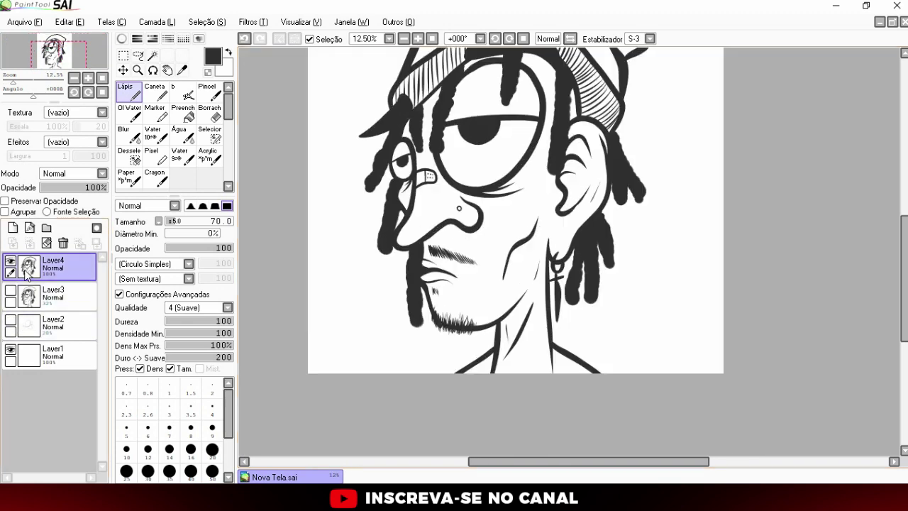
Add a new Layer5, choose white as the colour, and zoom in on the eyes
click(12, 227)
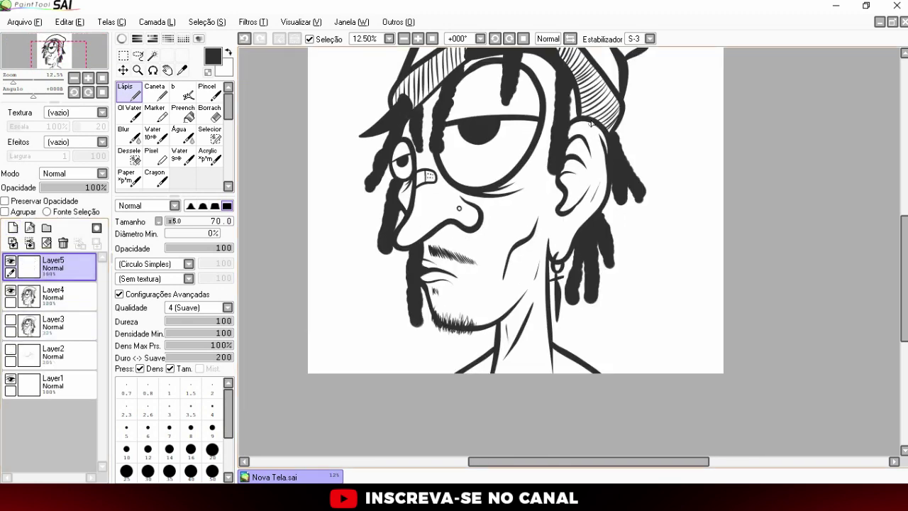
scroll(624, 69, up, 2)
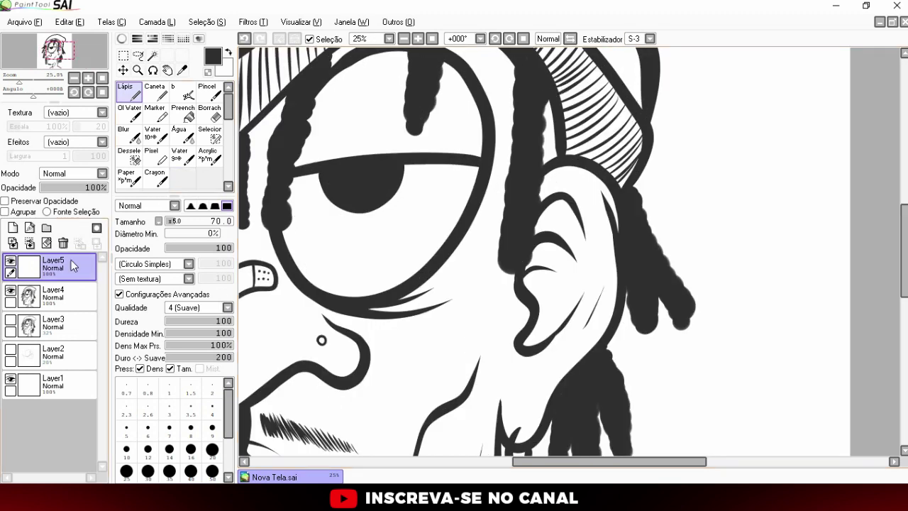
click(228, 54)
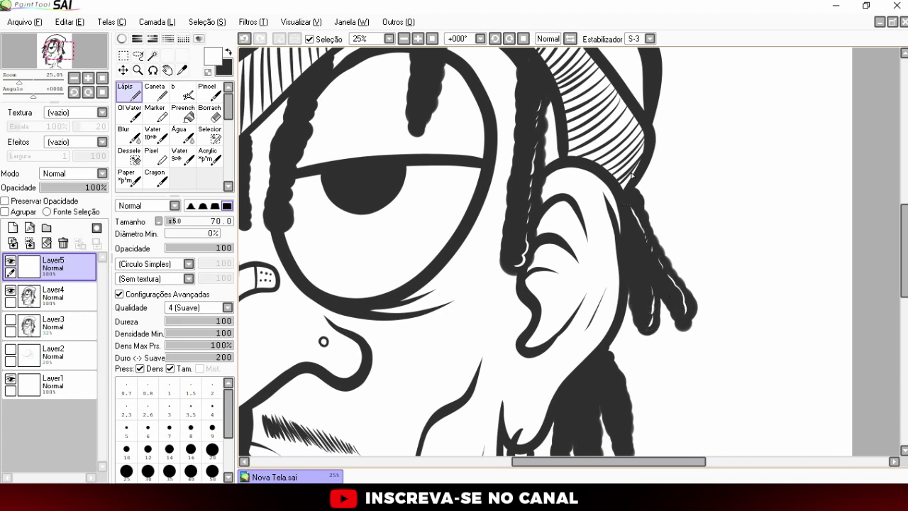
scroll(631, 176, down, 4)
scroll(589, 180, up, 4)
scroll(589, 156, up, 1)
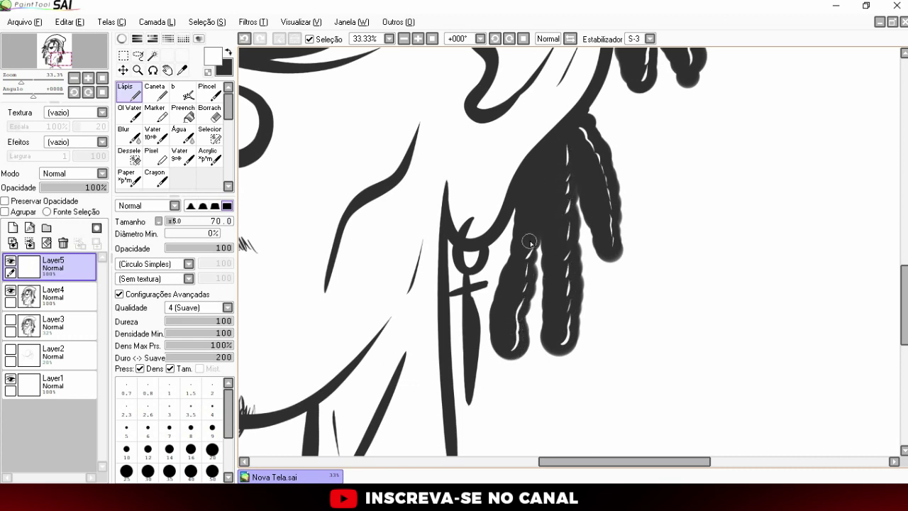
scroll(715, 306, down, 2)
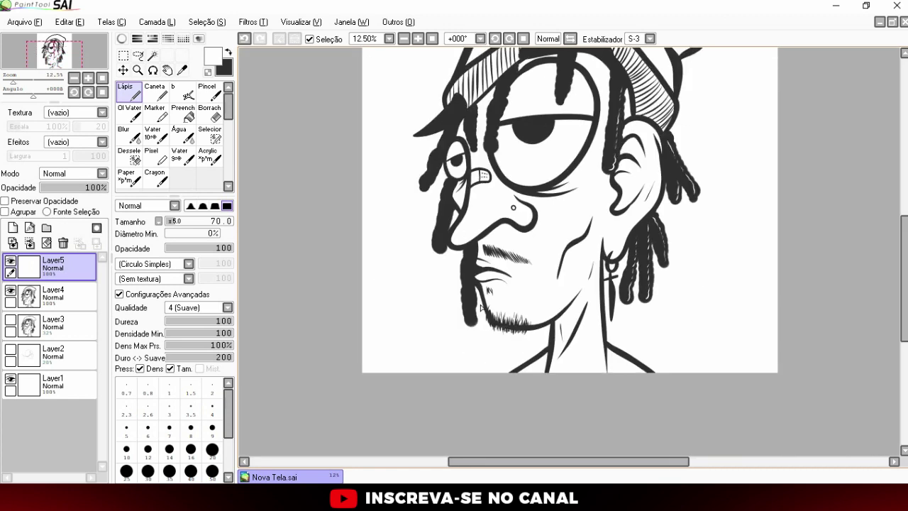
scroll(481, 306, up, 2)
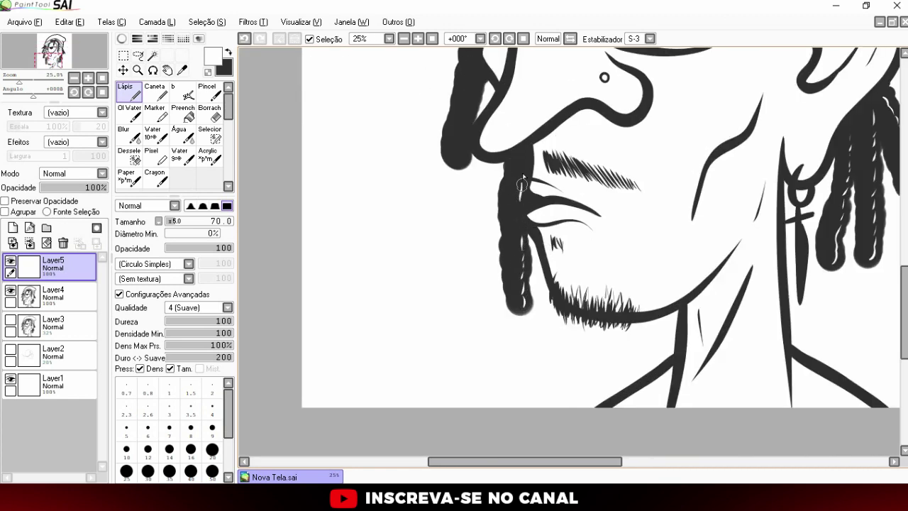
scroll(508, 130, up, 1)
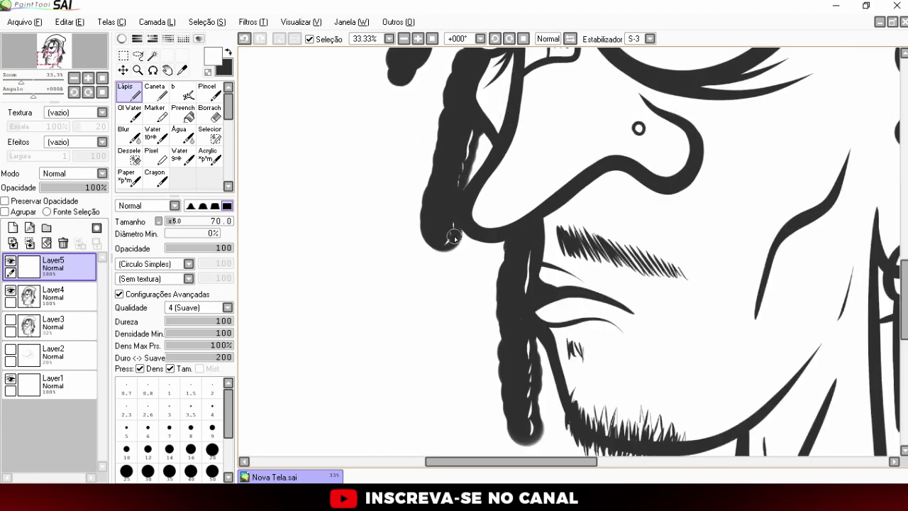
scroll(455, 240, down, 3)
scroll(488, 177, up, 3)
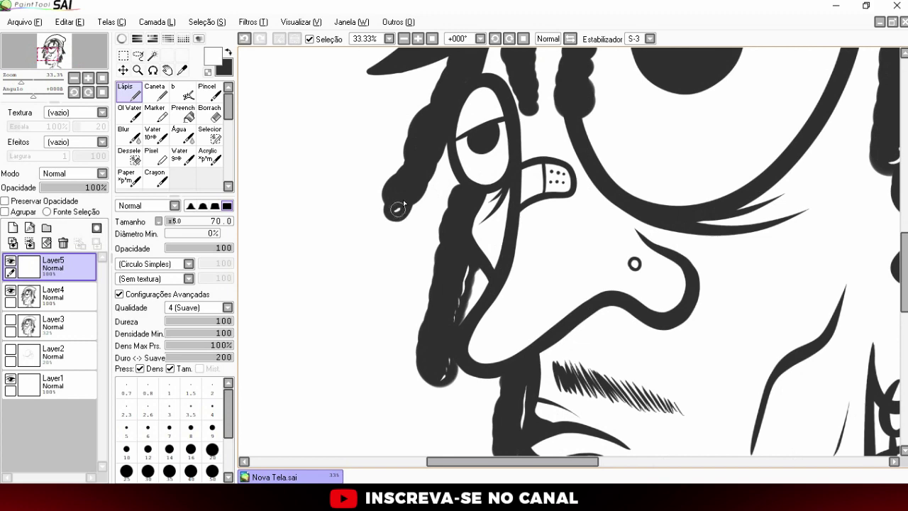
scroll(441, 135, down, 2)
scroll(442, 166, up, 2)
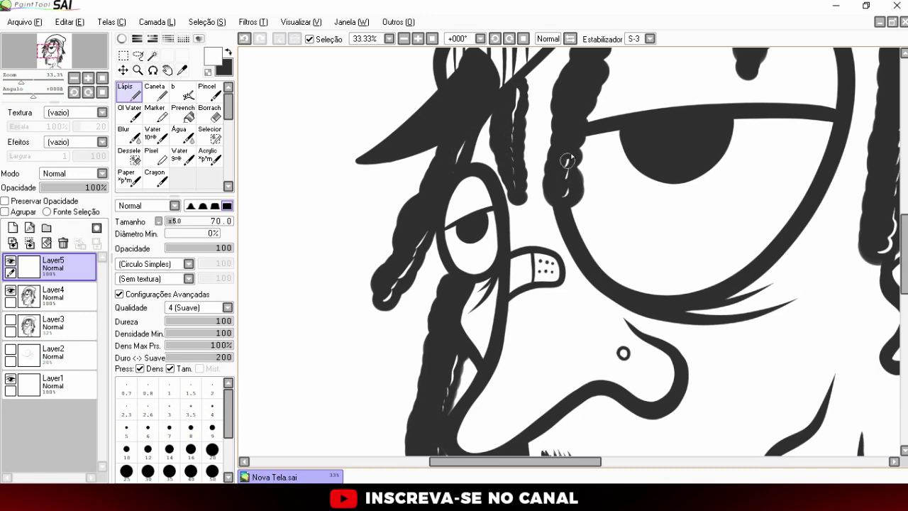
scroll(546, 231, down, 1)
scroll(567, 177, up, 1)
scroll(570, 114, down, 1)
scroll(571, 113, up, 1)
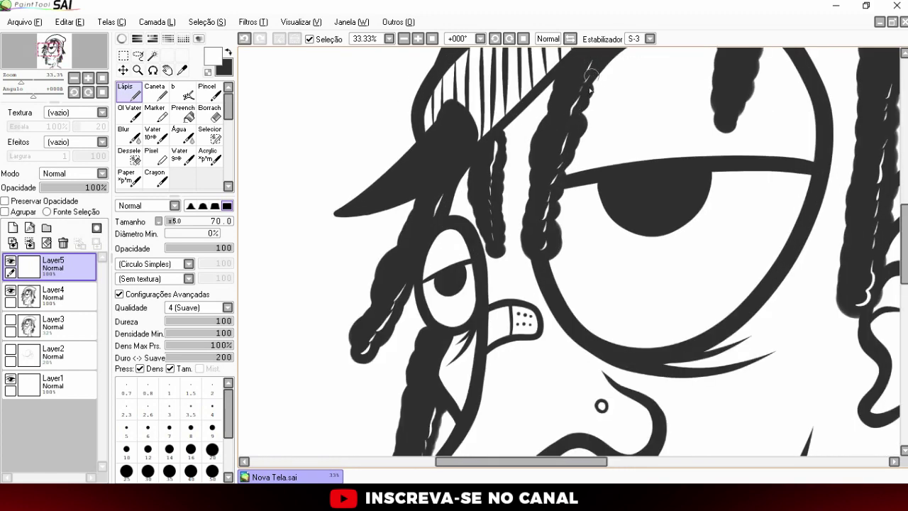
scroll(589, 89, down, 1)
scroll(594, 105, up, 1)
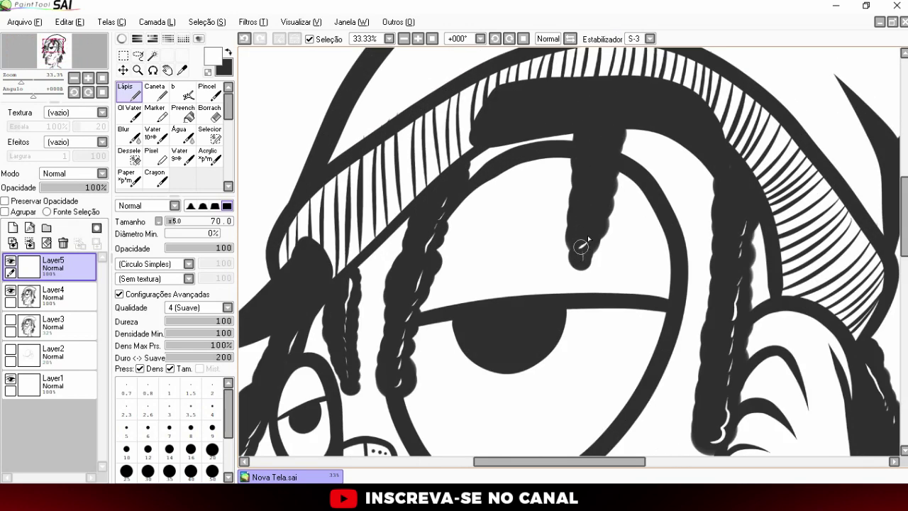
scroll(607, 179, down, 1)
scroll(609, 170, down, 2)
scroll(615, 140, up, 1)
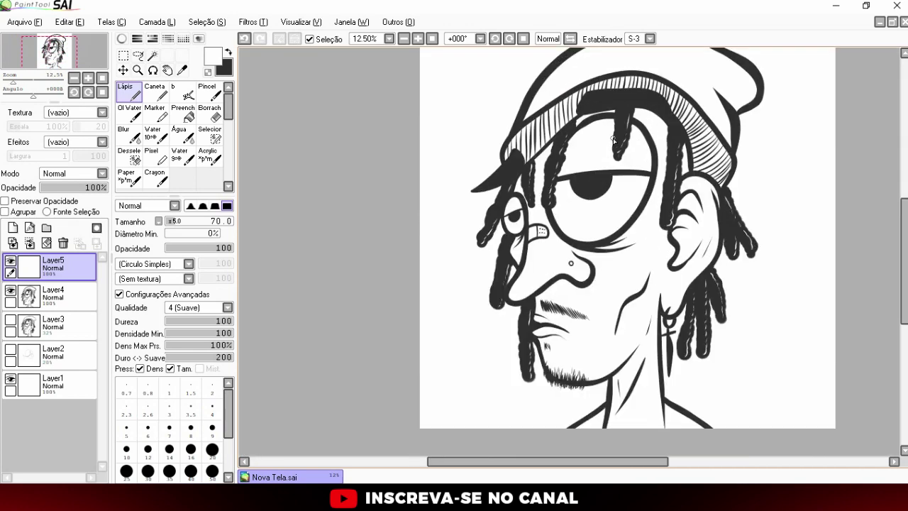
scroll(606, 186, up, 4)
Paint a white oval shine and a small white dot in the large eye's pupil
mouse_move(488, 177)
mouse_down()
mouse_move(514, 183)
mouse_move(506, 198)
mouse_up()
click(585, 209)
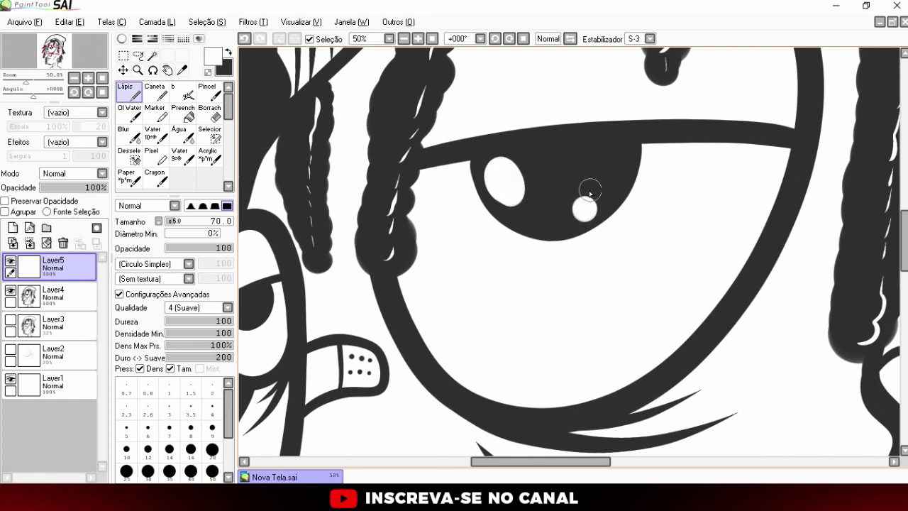
scroll(590, 193, down, 2)
scroll(332, 250, up, 3)
Add a large and a smaller white highlight to the small eye's pupil
click(332, 250)
click(365, 264)
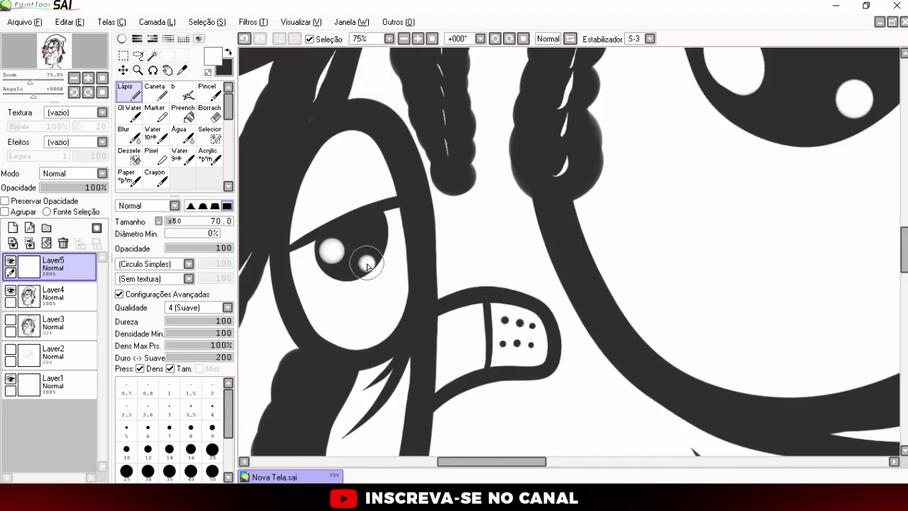
scroll(366, 264, down, 3)
scroll(461, 237, down, 3)
scroll(469, 241, down, 1)
scroll(476, 264, down, 1)
scroll(476, 264, up, 4)
scroll(468, 256, down, 3)
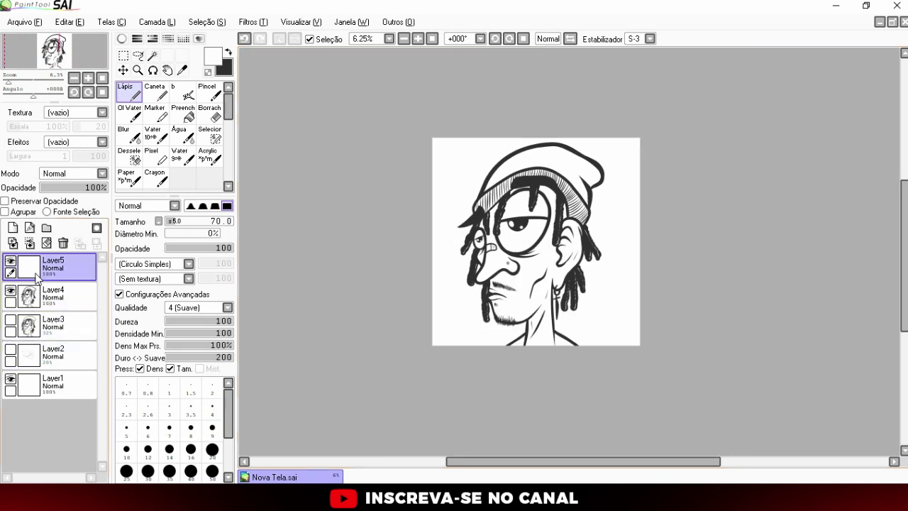
Create Layer6 above Layer3 and pick a tan skin tone from the colour wheel
click(49, 325)
click(12, 228)
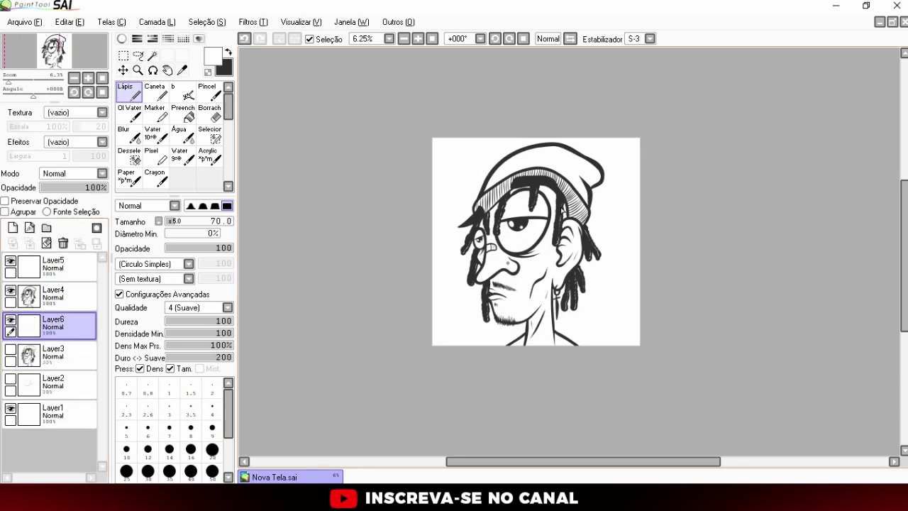
scroll(598, 200, up, 1)
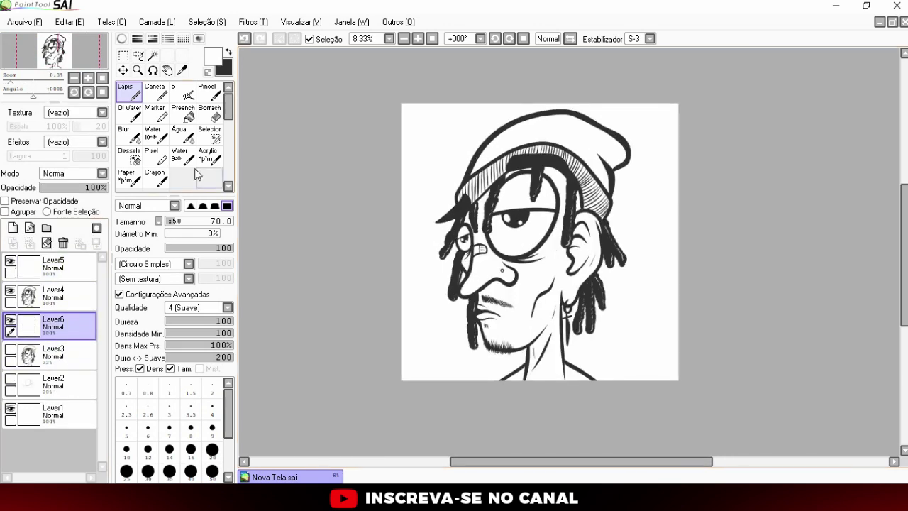
click(153, 39)
click(168, 39)
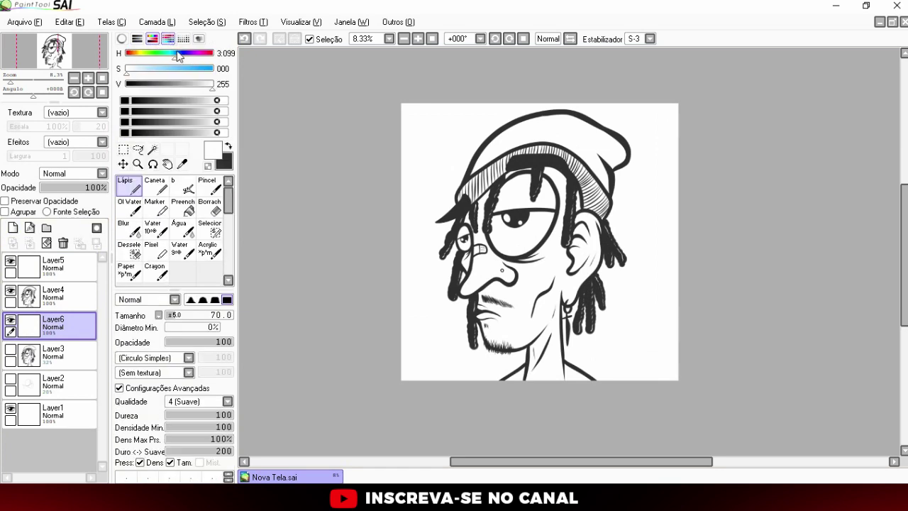
click(183, 39)
click(183, 39)
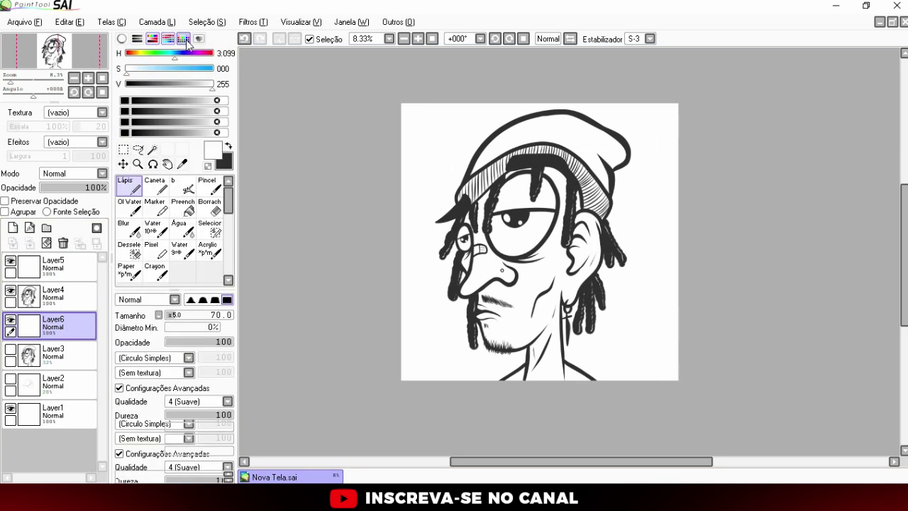
click(169, 39)
click(153, 39)
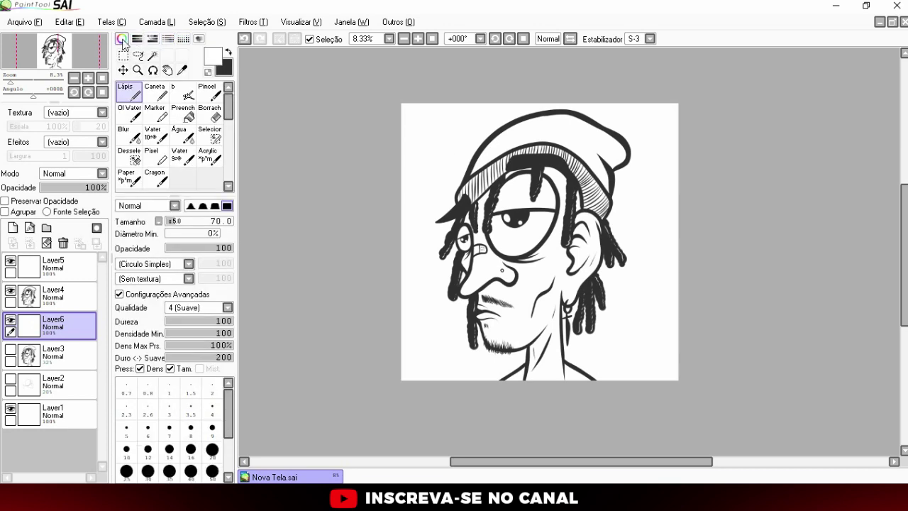
click(122, 39)
click(163, 60)
drag(173, 80, 173, 91)
With brush size 300 and no stabilizer, paint tan over the ear, face and neck
scroll(527, 277, up, 1)
click(650, 39)
click(634, 47)
mouse_move(587, 284)
mouse_down()
mouse_move(589, 307)
mouse_move(610, 192)
mouse_move(496, 152)
mouse_move(444, 206)
mouse_move(551, 232)
mouse_move(497, 298)
mouse_up()
scroll(497, 298, up, 1)
mouse_move(465, 240)
mouse_down()
mouse_move(496, 327)
mouse_move(604, 383)
mouse_up()
scroll(440, 188, down, 3)
mouse_move(439, 188)
mouse_down()
mouse_move(534, 257)
mouse_move(580, 355)
mouse_move(634, 243)
mouse_move(710, 369)
mouse_up()
scroll(710, 369, down, 1)
On a new layer, paint pale pink inside the large and small eyes
key(ctrl+shift+n)
drag(155, 60, 137, 72)
click(158, 74)
scroll(487, 264, up, 2)
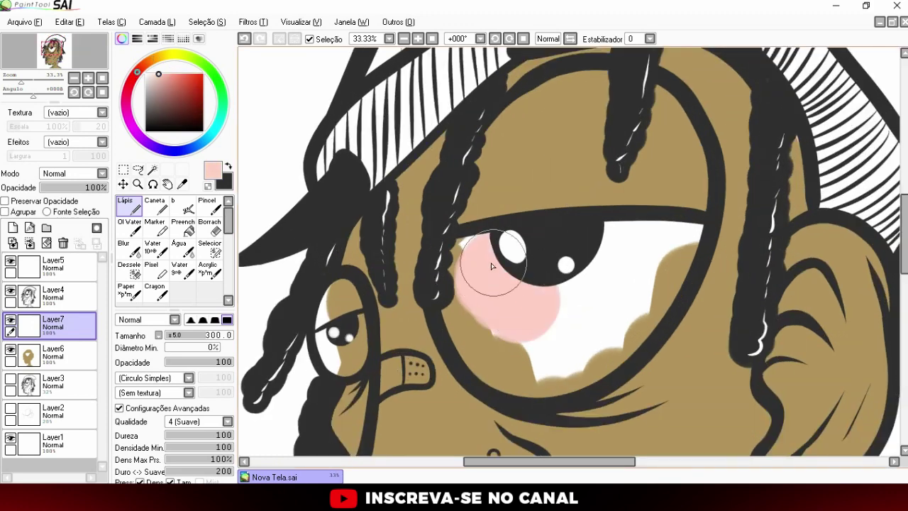
drag(486, 263, 689, 243)
scroll(480, 325, up, 1)
drag(481, 325, 435, 322)
On a new layer above the skin, fill the lower eyelid tan and shade above it darker
click(54, 355)
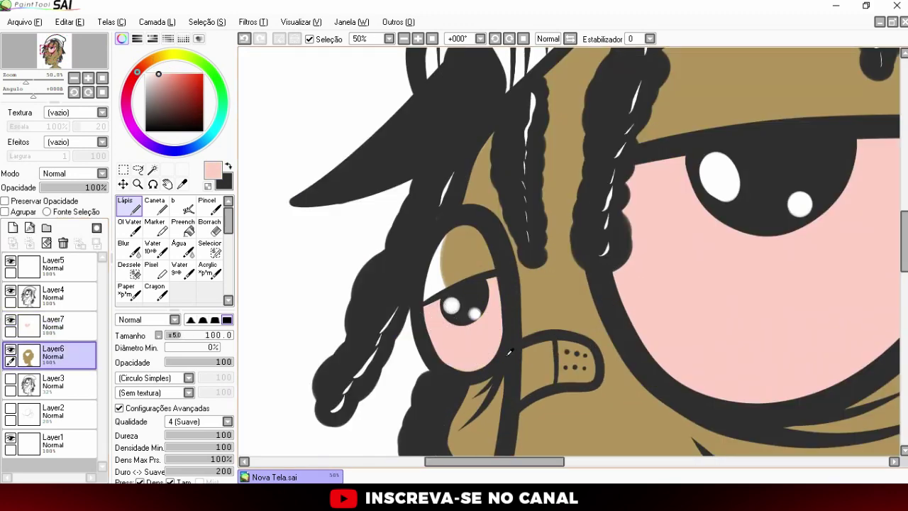
alt+click(469, 270)
scroll(516, 257, down, 1)
key(ctrl+shift+n)
scroll(517, 218, up, 1)
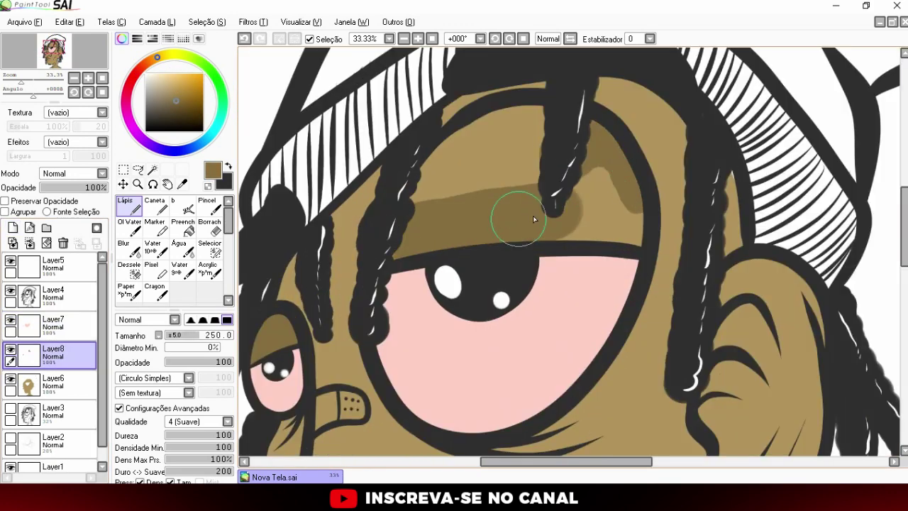
scroll(517, 217, down, 2)
scroll(383, 252, up, 2)
drag(369, 306, 499, 313)
scroll(499, 313, up, 1)
drag(369, 188, 440, 227)
scroll(425, 213, down, 5)
scroll(497, 248, up, 1)
On a new layer, draw salmon-red veins across both eye whites
key(ctrl+shift+n)
click(177, 74)
scroll(462, 300, up, 3)
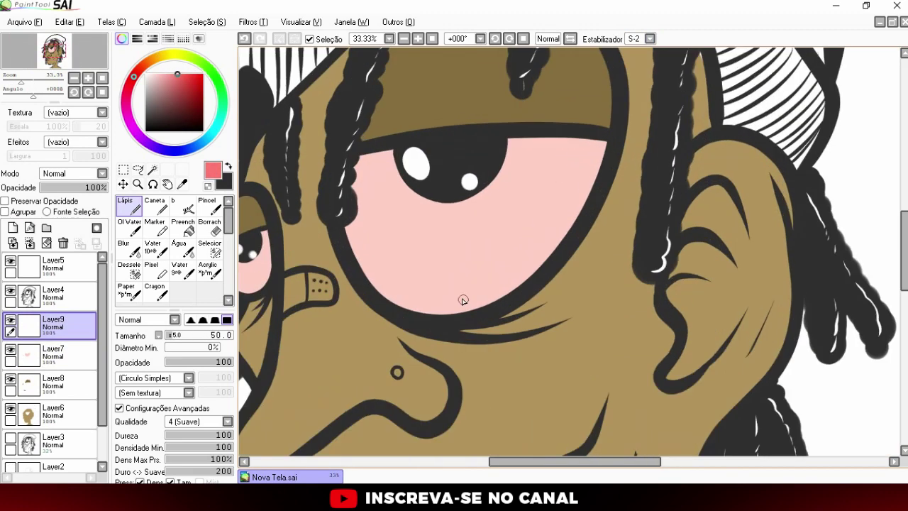
drag(403, 259, 500, 298)
scroll(518, 185, down, 3)
scroll(525, 213, up, 5)
drag(725, 178, 708, 226)
scroll(708, 226, down, 5)
On a new Layer10, paint the cap salmon
key(ctrl+shift+n)
click(186, 92)
click(185, 92)
mouse_move(445, 279)
mouse_down()
mouse_move(560, 188)
mouse_move(671, 298)
mouse_move(733, 180)
mouse_move(458, 213)
mouse_move(604, 133)
mouse_up()
scroll(562, 237, up, 2)
On a new layer, dab light orange and yellow spots across the salmon cap
scroll(562, 237, down, 3)
click(12, 228)
click(152, 60)
scroll(395, 95, up, 1)
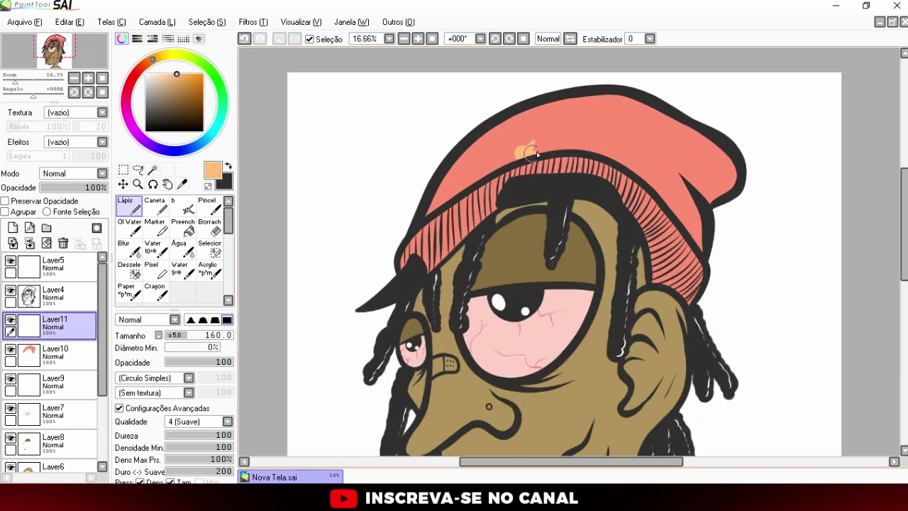
drag(533, 141, 478, 191)
drag(694, 156, 432, 239)
drag(599, 122, 513, 142)
click(170, 55)
drag(623, 135, 651, 181)
mouse_move(464, 215)
mouse_down()
mouse_move(691, 183)
mouse_move(682, 264)
mouse_up()
drag(588, 143, 414, 268)
Add salmon crescents and more orange and yellow spots over the cap
alt+click(596, 113)
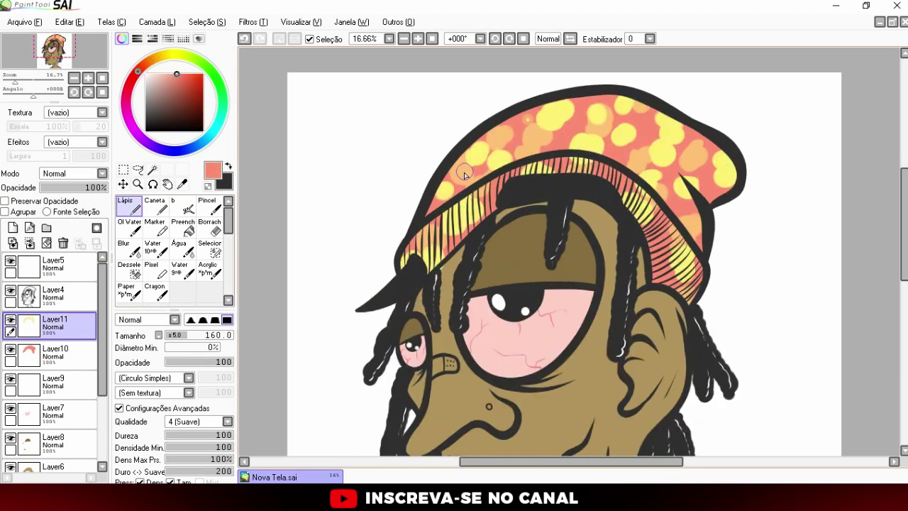
drag(561, 128, 467, 175)
drag(618, 134, 698, 176)
alt+click(582, 104)
drag(525, 128, 569, 138)
drag(582, 104, 687, 204)
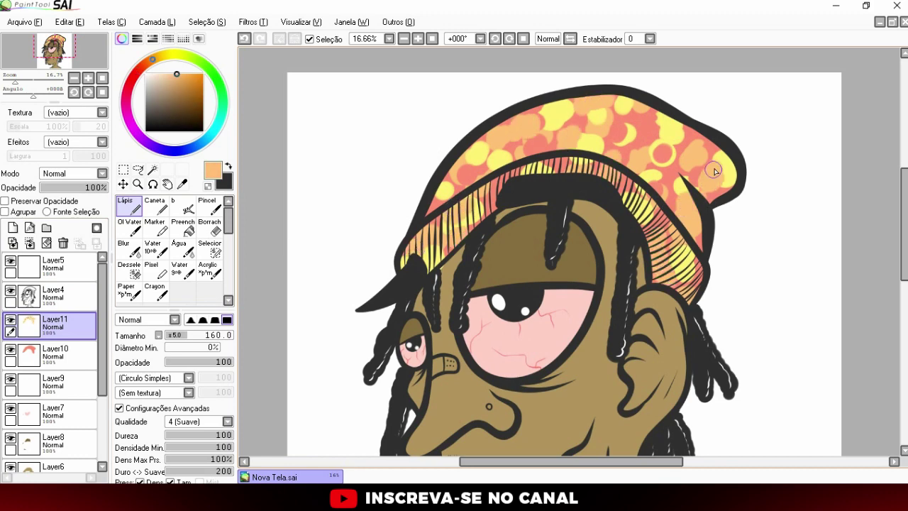
drag(659, 127, 711, 166)
alt+click(486, 155)
drag(639, 152, 554, 157)
On another new layer, paint dark salmon-red stripes along the cap brim
click(13, 228)
alt+click(454, 213)
mouse_move(447, 224)
mouse_down()
mouse_move(383, 270)
mouse_move(561, 163)
mouse_move(665, 298)
mouse_up()
scroll(664, 297, down, 2)
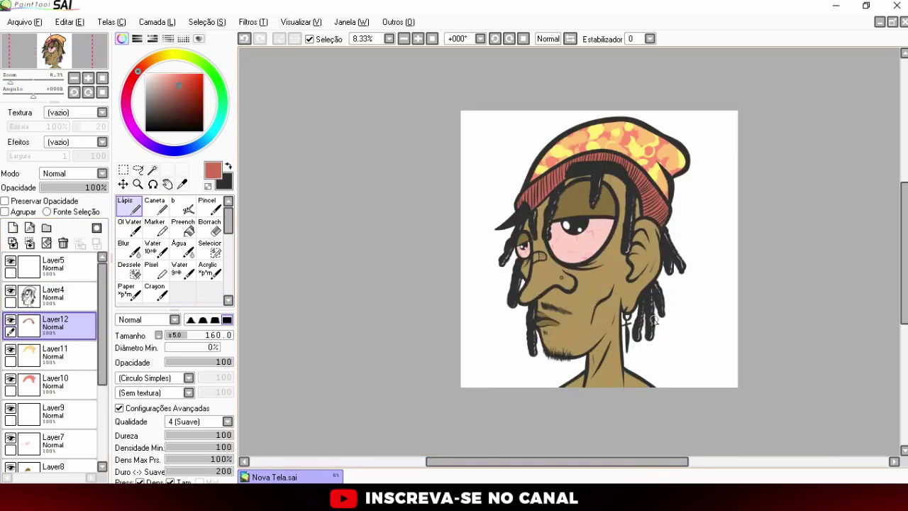
scroll(398, 262, up, 5)
scroll(315, 251, down, 5)
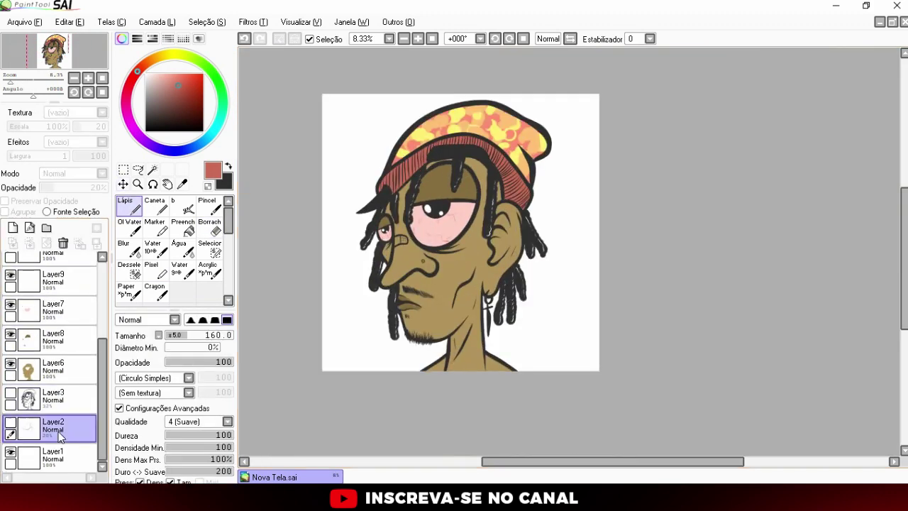
Add a background layer above the lowest sketch layer and paint the sky cyan
click(217, 124)
click(202, 77)
drag(333, 99, 376, 171)
mouse_move(326, 198)
mouse_down()
mouse_move(453, 110)
mouse_move(325, 371)
mouse_move(560, 237)
mouse_up()
Paint pale cyan over the lower sky on a new layer and soften the band between them
click(13, 228)
click(153, 76)
mouse_move(325, 234)
mouse_down()
mouse_move(600, 298)
mouse_move(325, 310)
mouse_move(337, 365)
mouse_up()
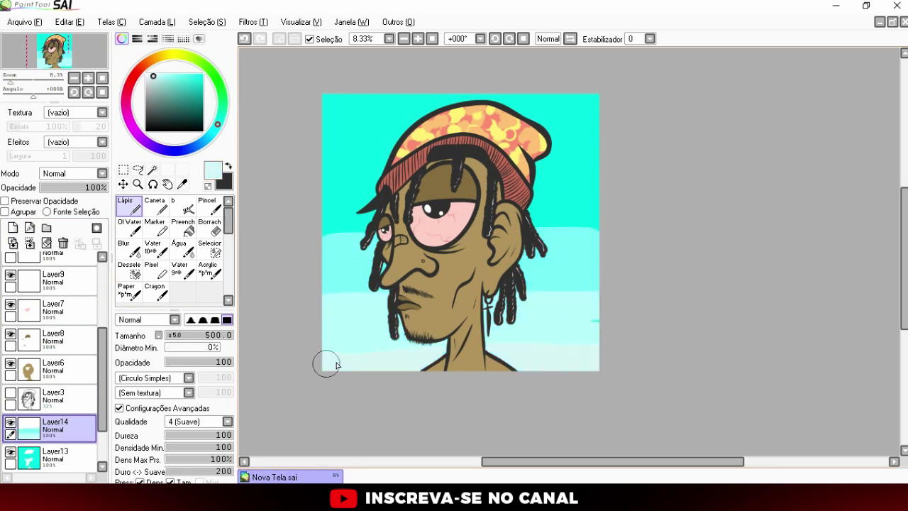
click(131, 245)
drag(326, 233, 596, 231)
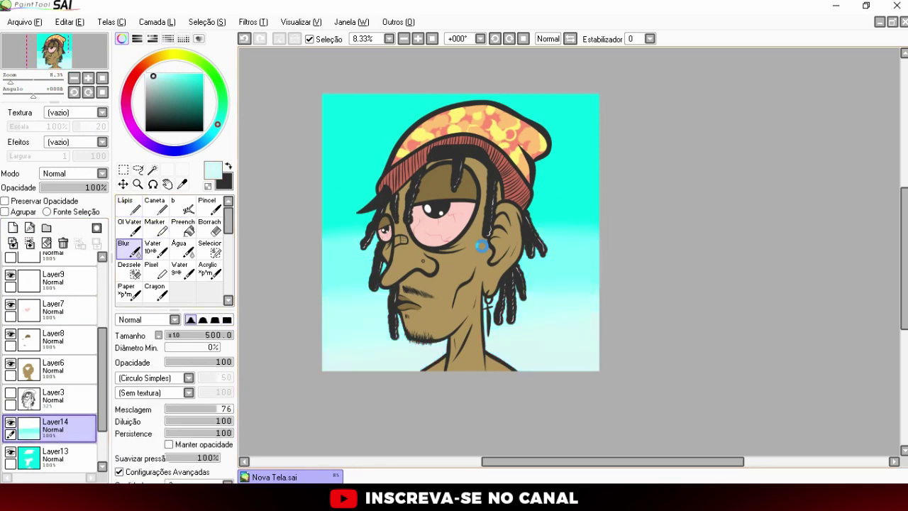
key(ctrl+t)
key(Return)
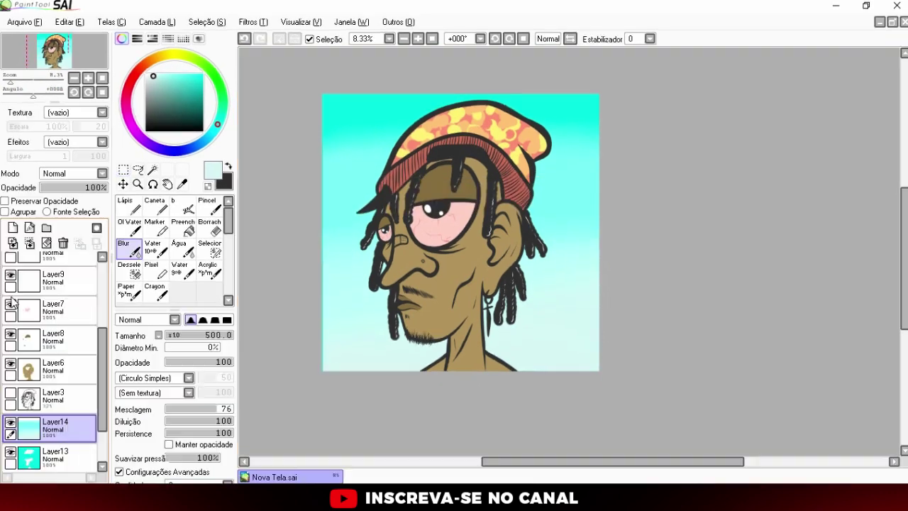
On a new layer, paint three white clouds across the sky
click(127, 206)
click(145, 75)
drag(561, 243, 600, 244)
drag(344, 387, 404, 386)
drag(539, 370, 608, 374)
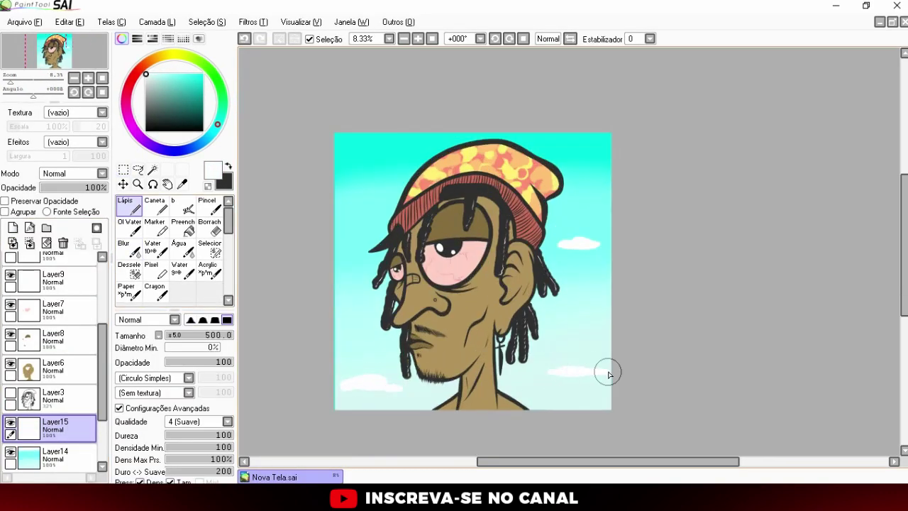
key(ctrl+t)
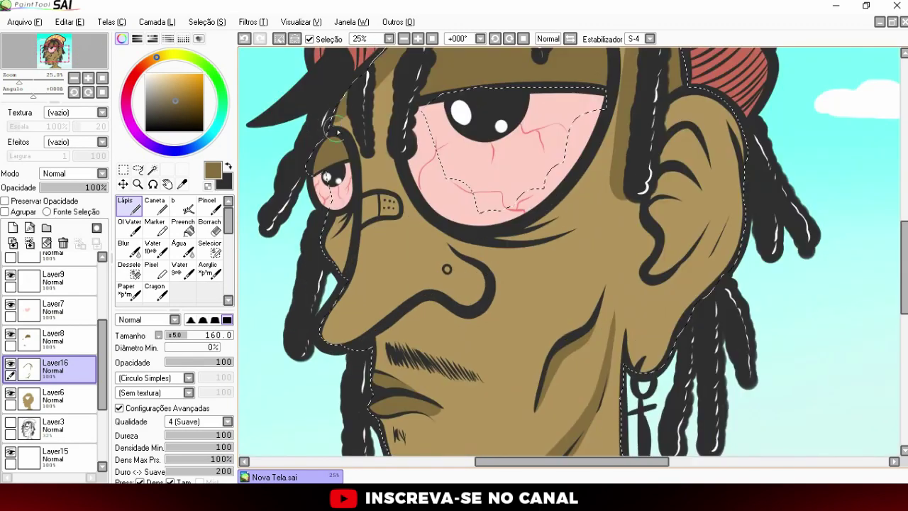
Darken the nose outline and move Layer20 below Layer16
drag(323, 318, 334, 325)
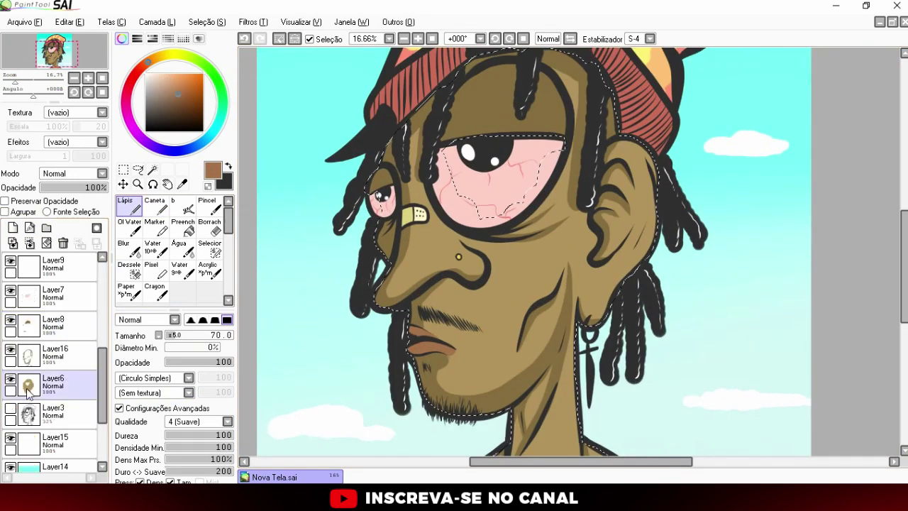
drag(67, 383, 67, 387)
Scroll up to review the finished picture's layer stack
scroll(614, 140, up, 1)
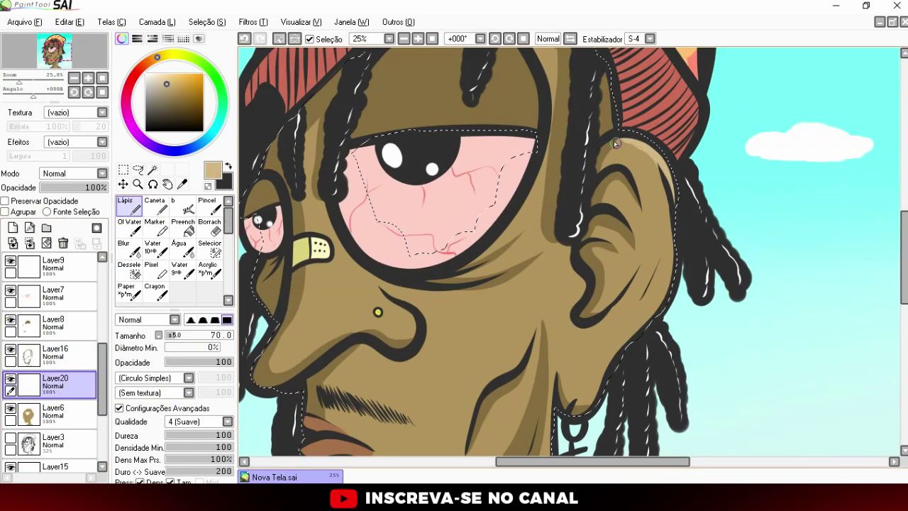